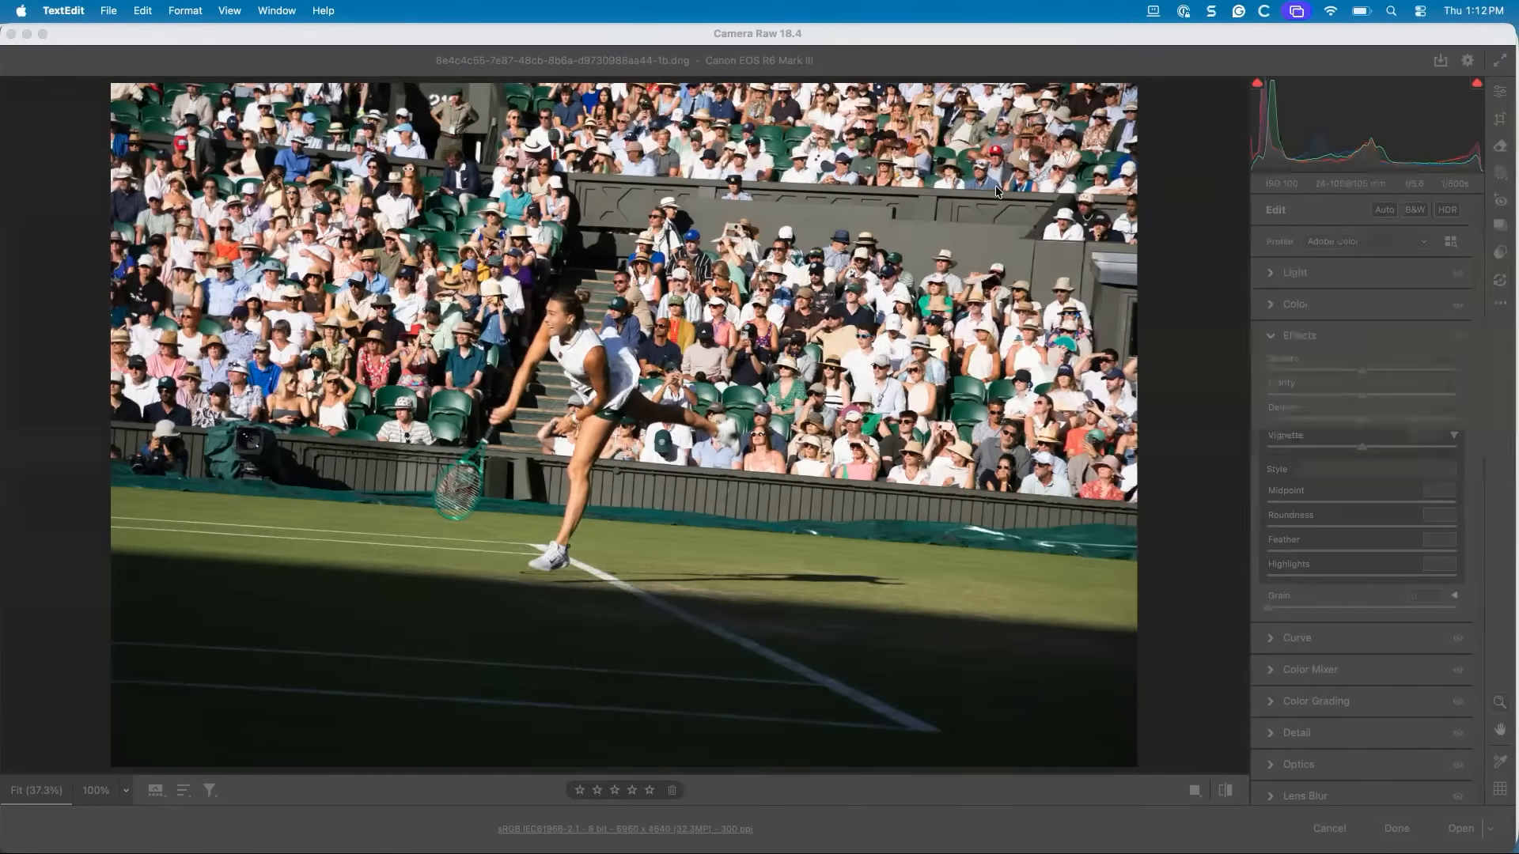
Examine the tennis player's face, body and the surrounding crowd at high magnification, and return to the full photo
click(1122, 126)
key(super+equal)
key(super+equal)
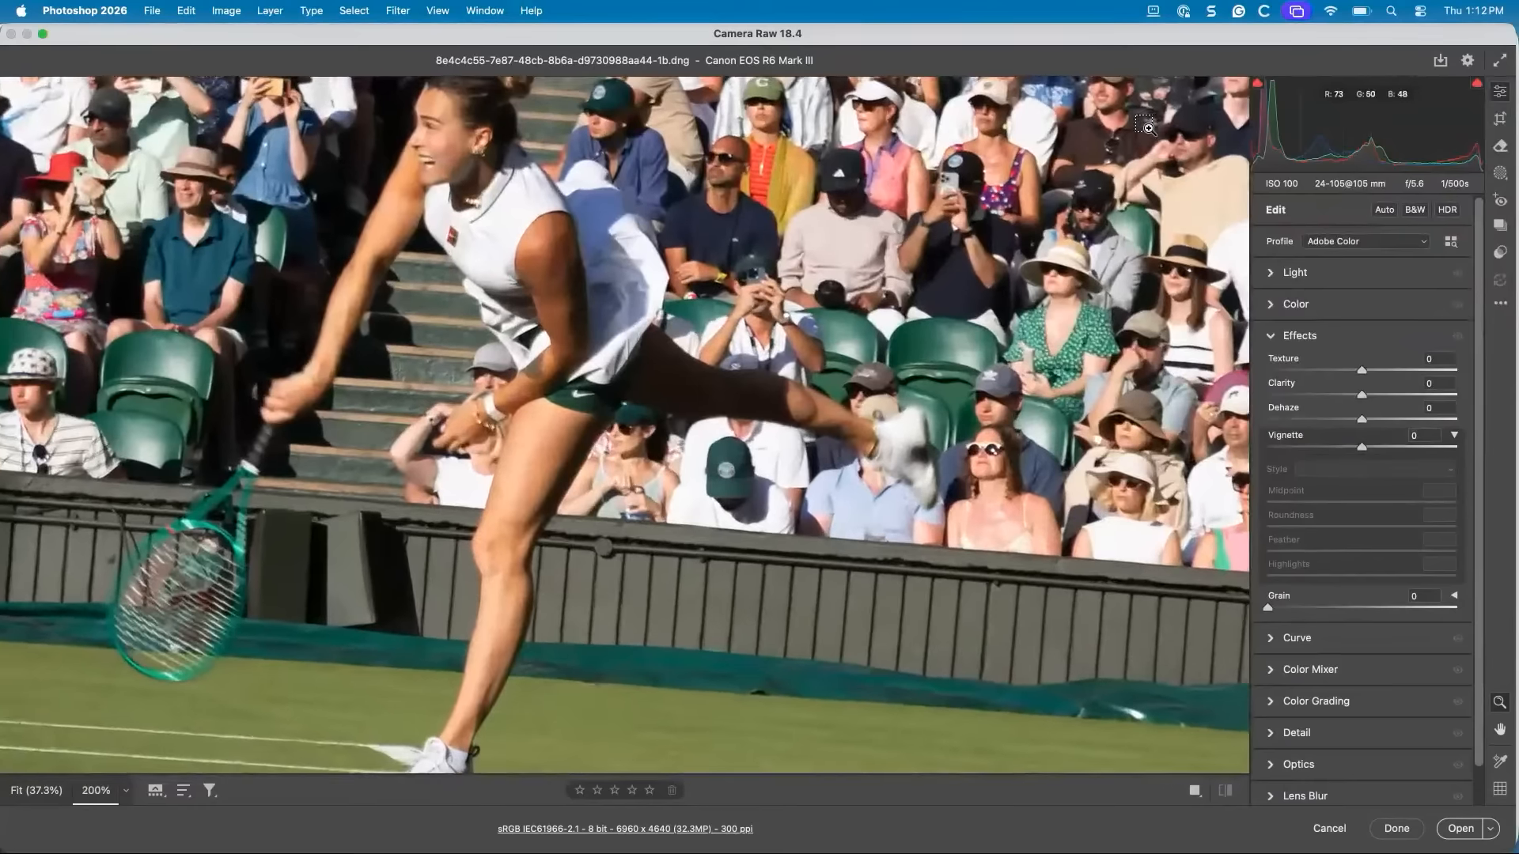
key(super+equal)
drag(642, 207, 663, 285)
key(h)
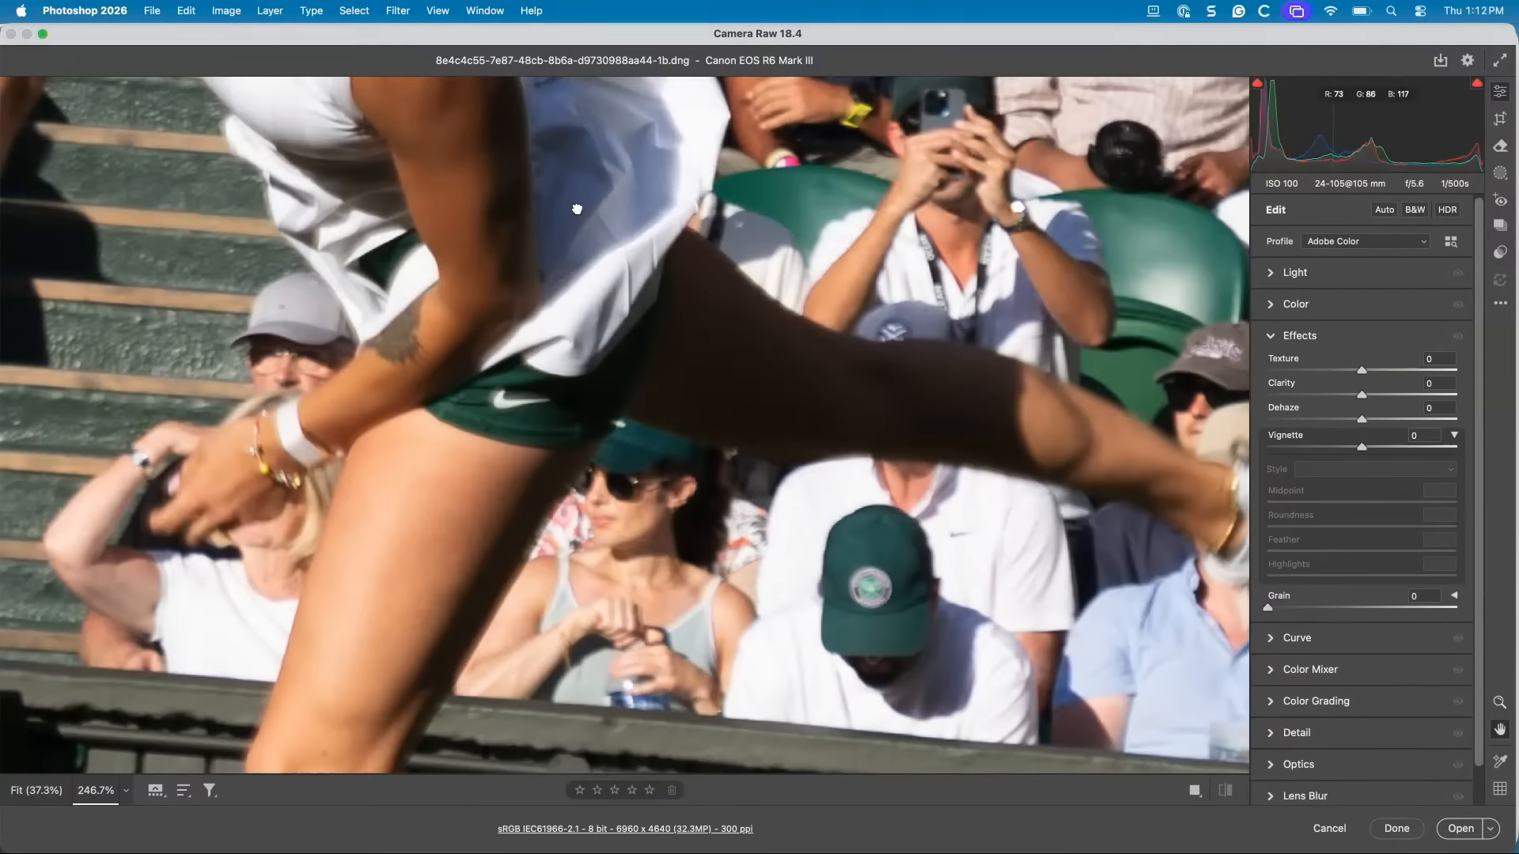
drag(577, 210, 1014, 715)
key(z)
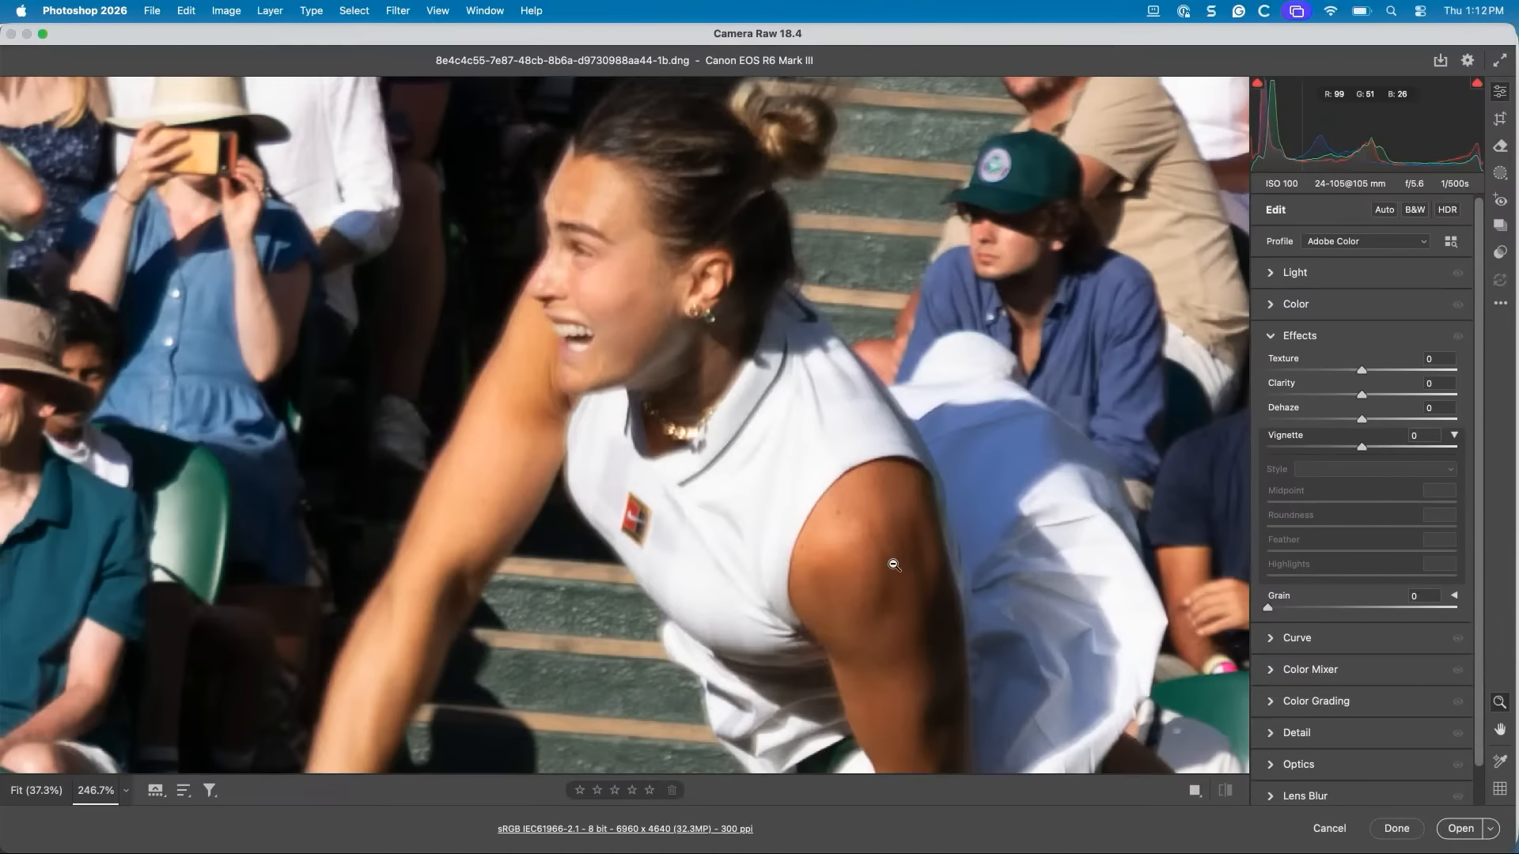
alt+click(894, 565)
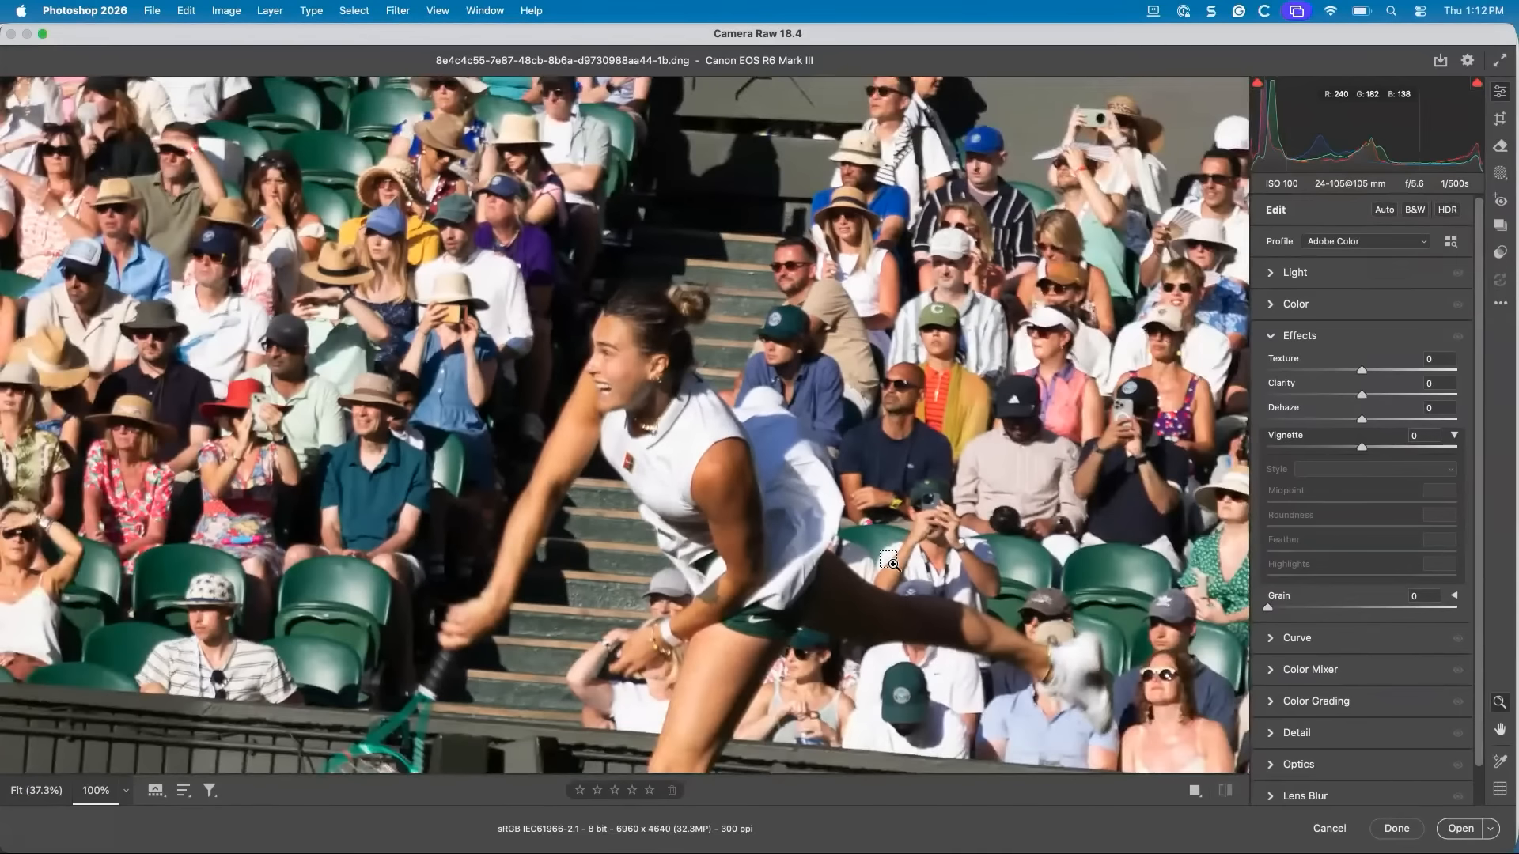
key(super+minus)
key(super+minus)
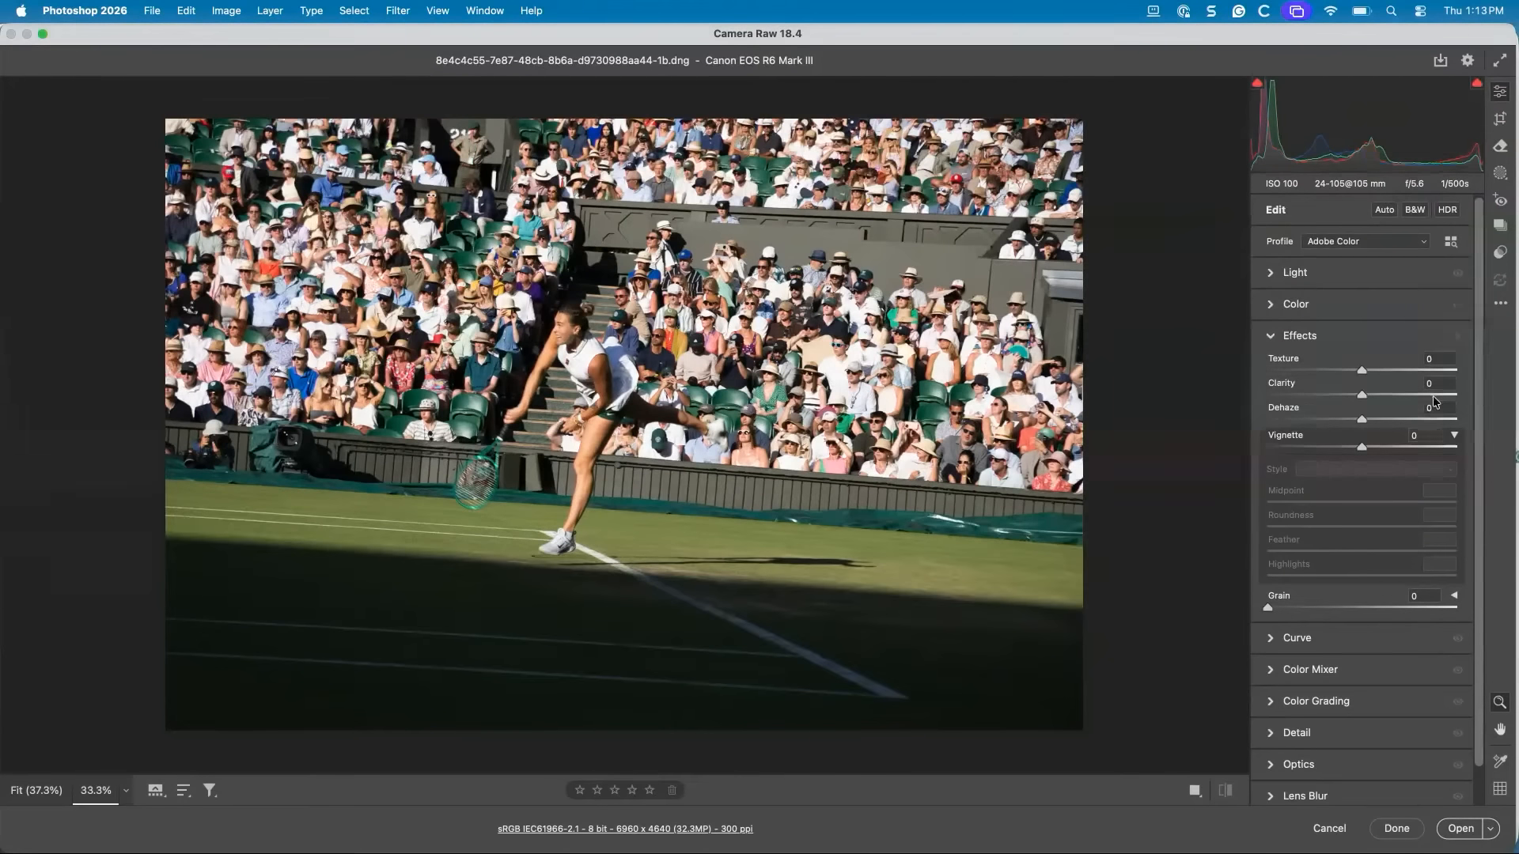
Crop the photo around the tennis player to about 4017 x 2678 pixels, keeping the aspect ratio locked
click(1501, 119)
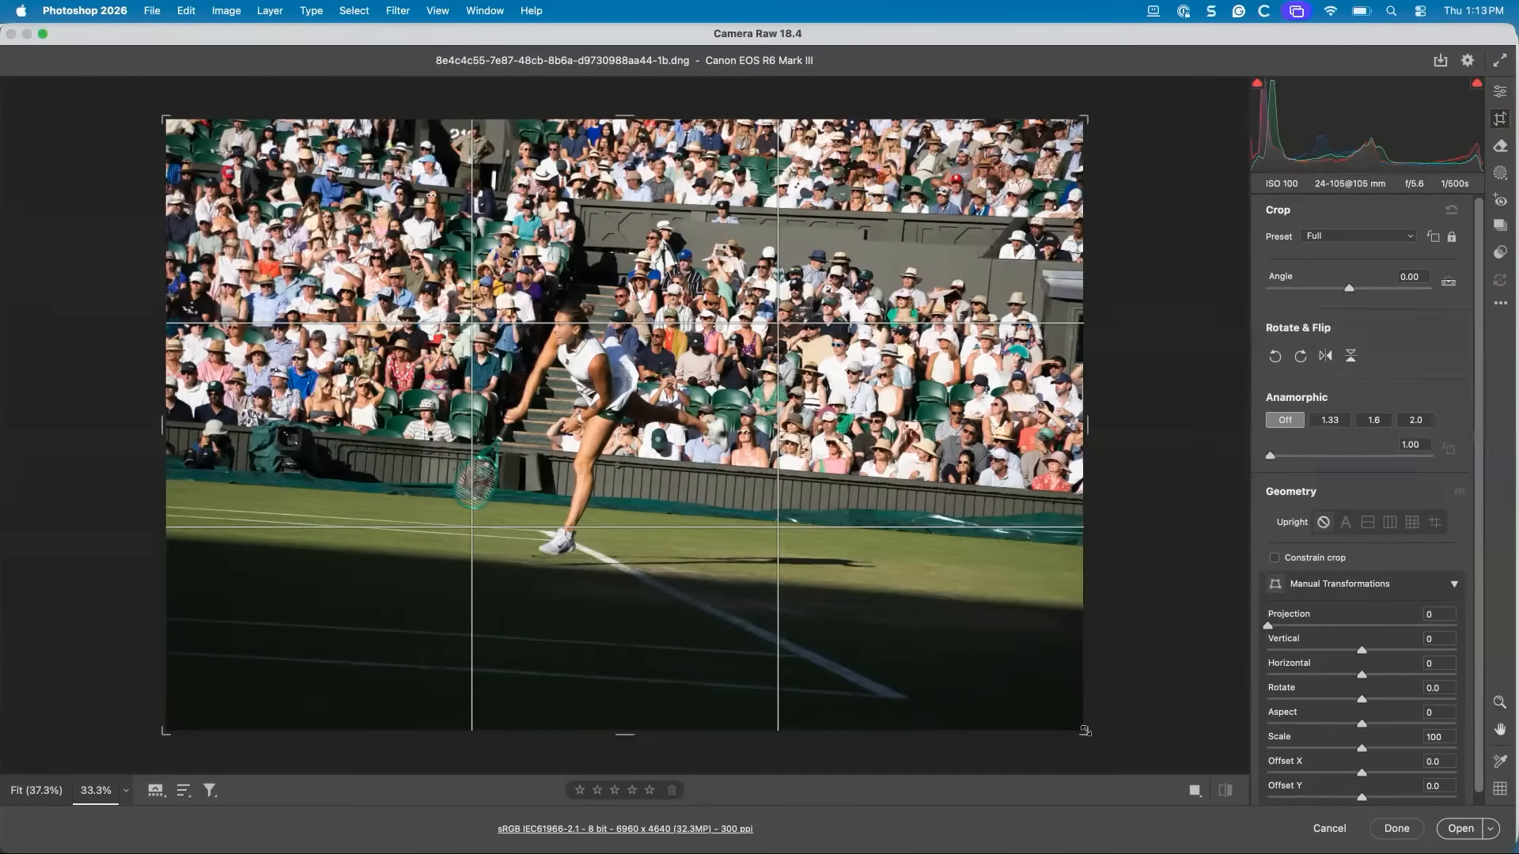
drag(1085, 731, 997, 672)
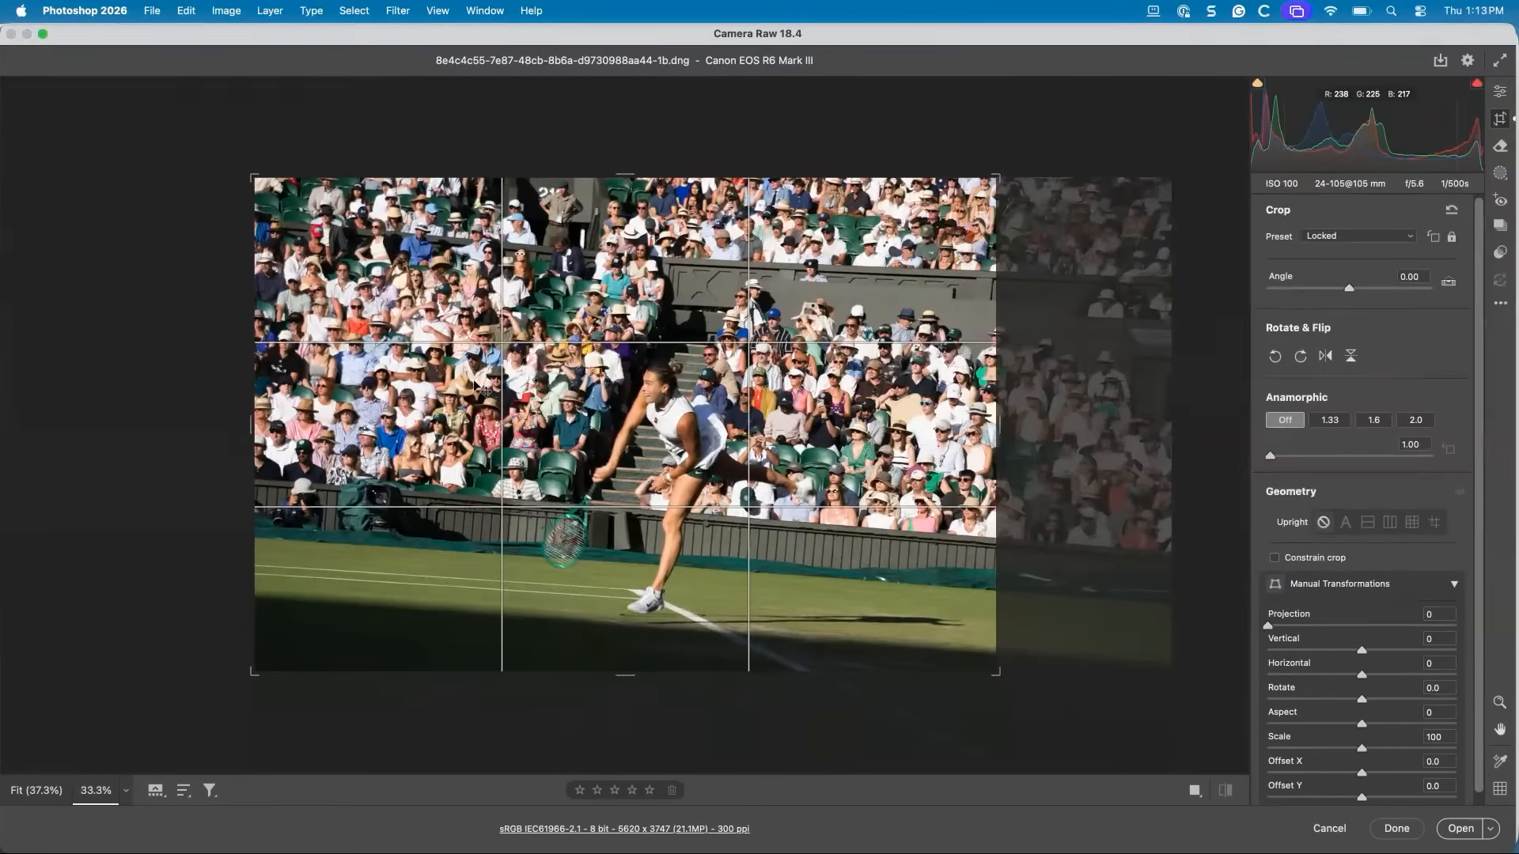
drag(255, 179, 359, 249)
drag(738, 409, 843, 418)
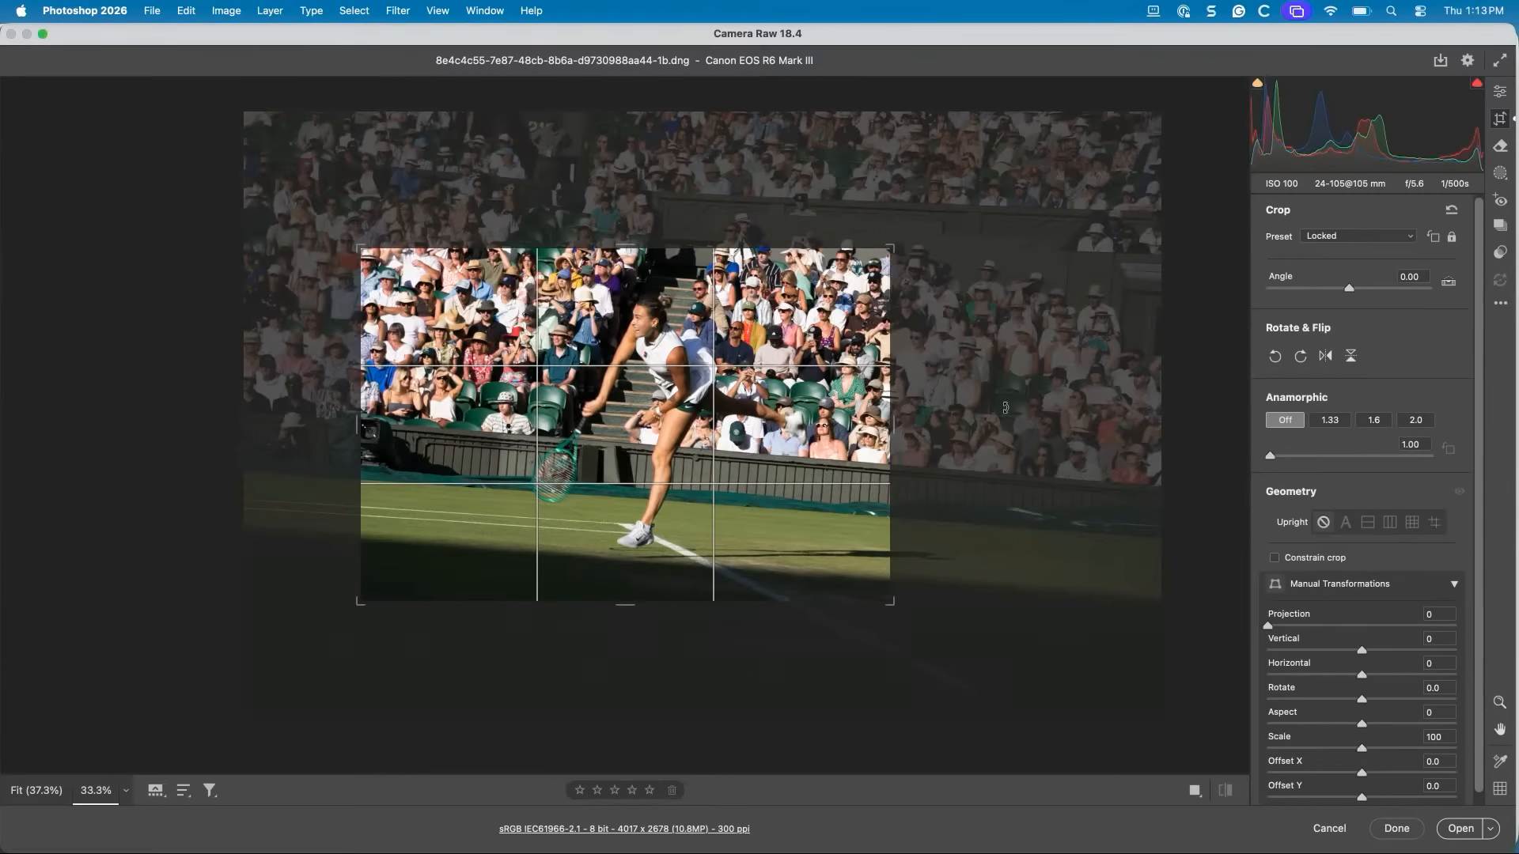
Straighten the cropped photo with the automatic Upright correction and apply the Auto edit adjustments
click(1345, 524)
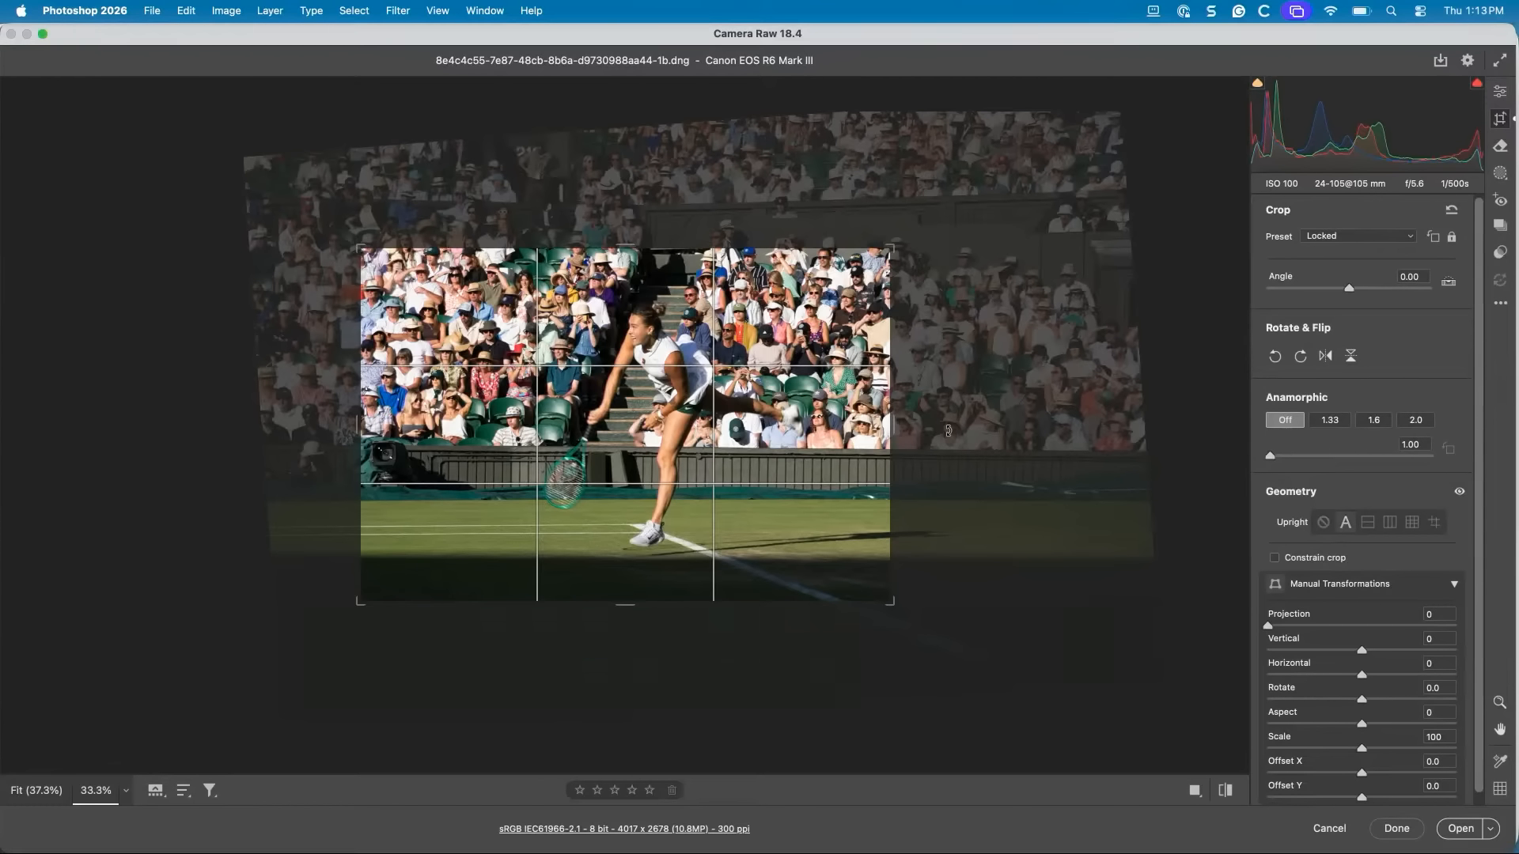
key(Return)
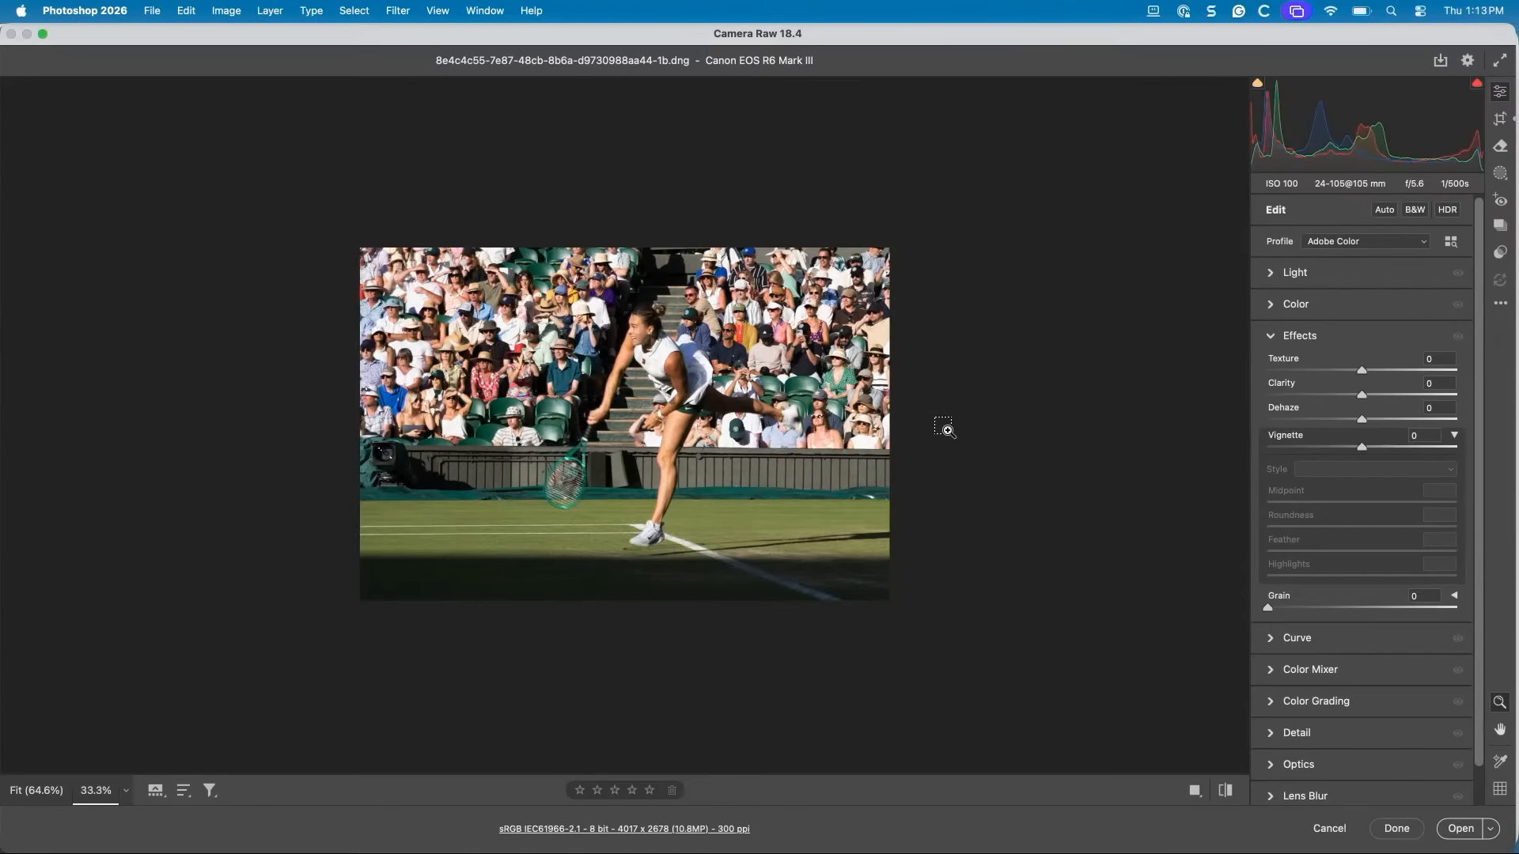
key(super+equal)
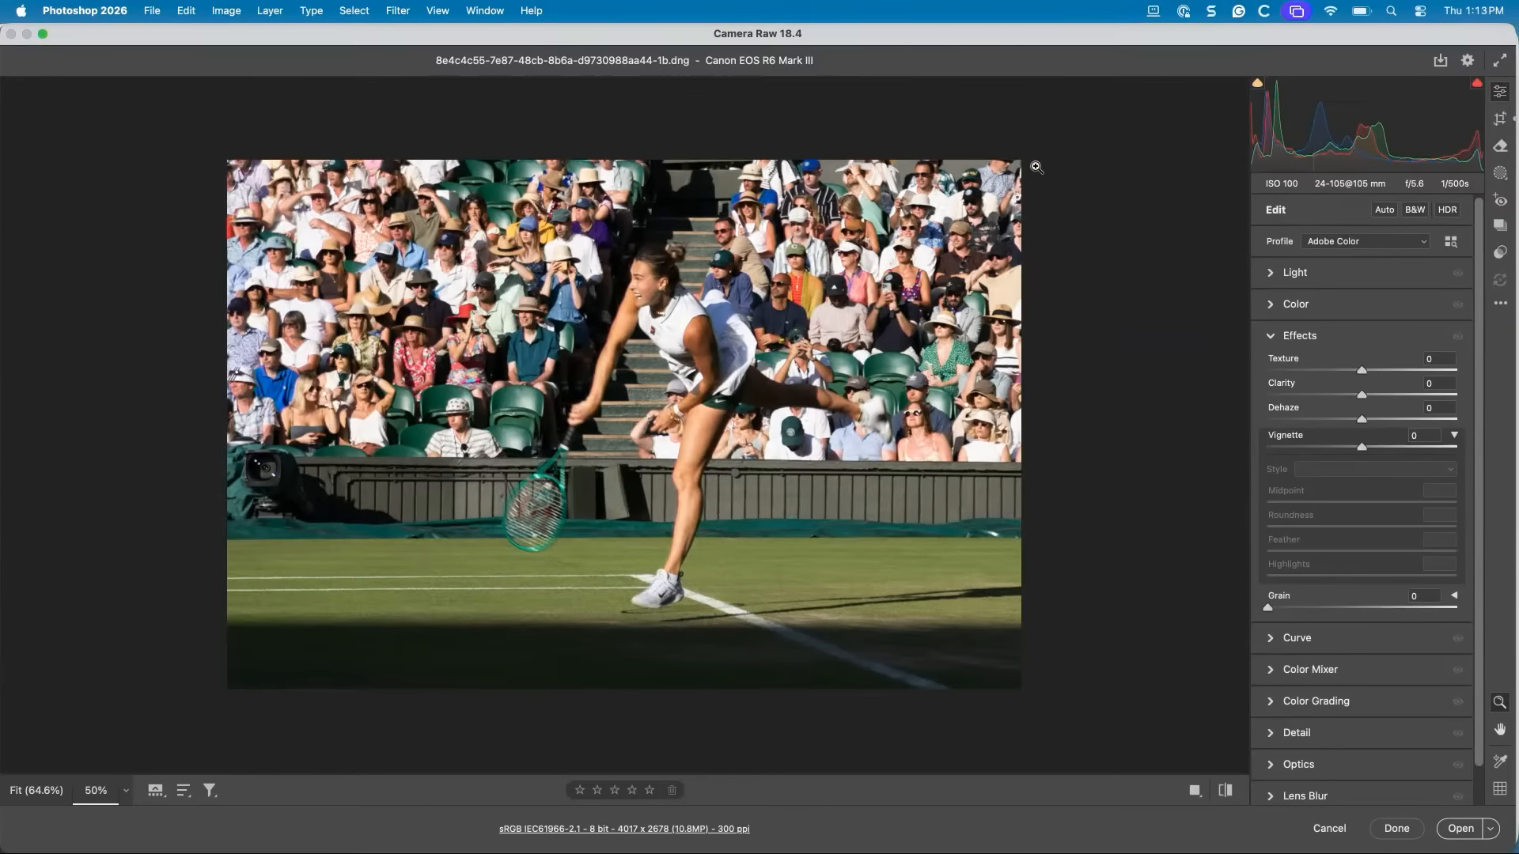
click(1379, 210)
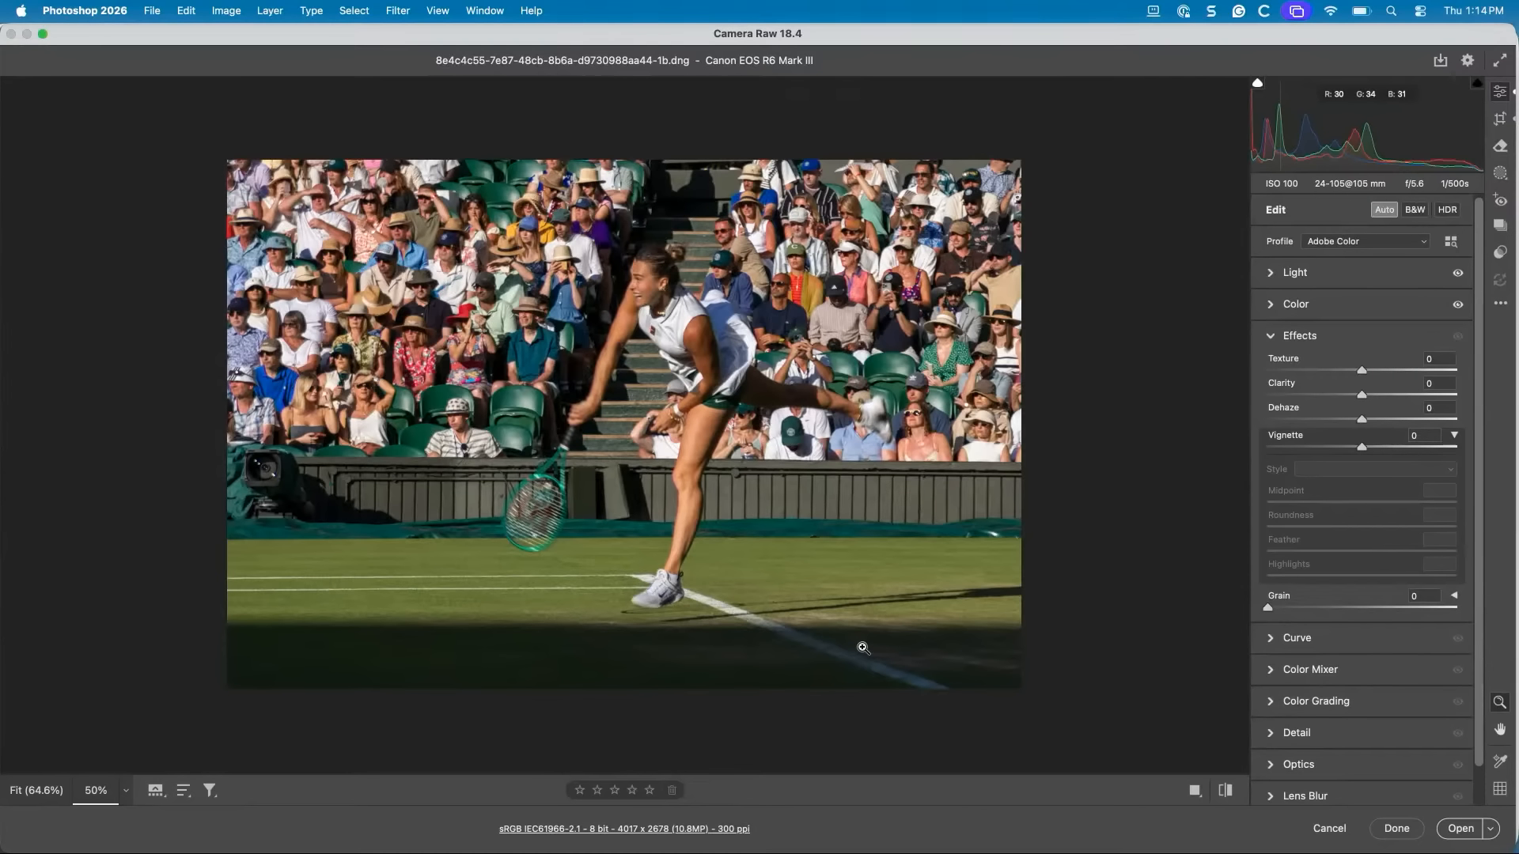
Create a linear gradient mask rising from the photo's lower edge over the shaded grass to the player's foot
click(1501, 174)
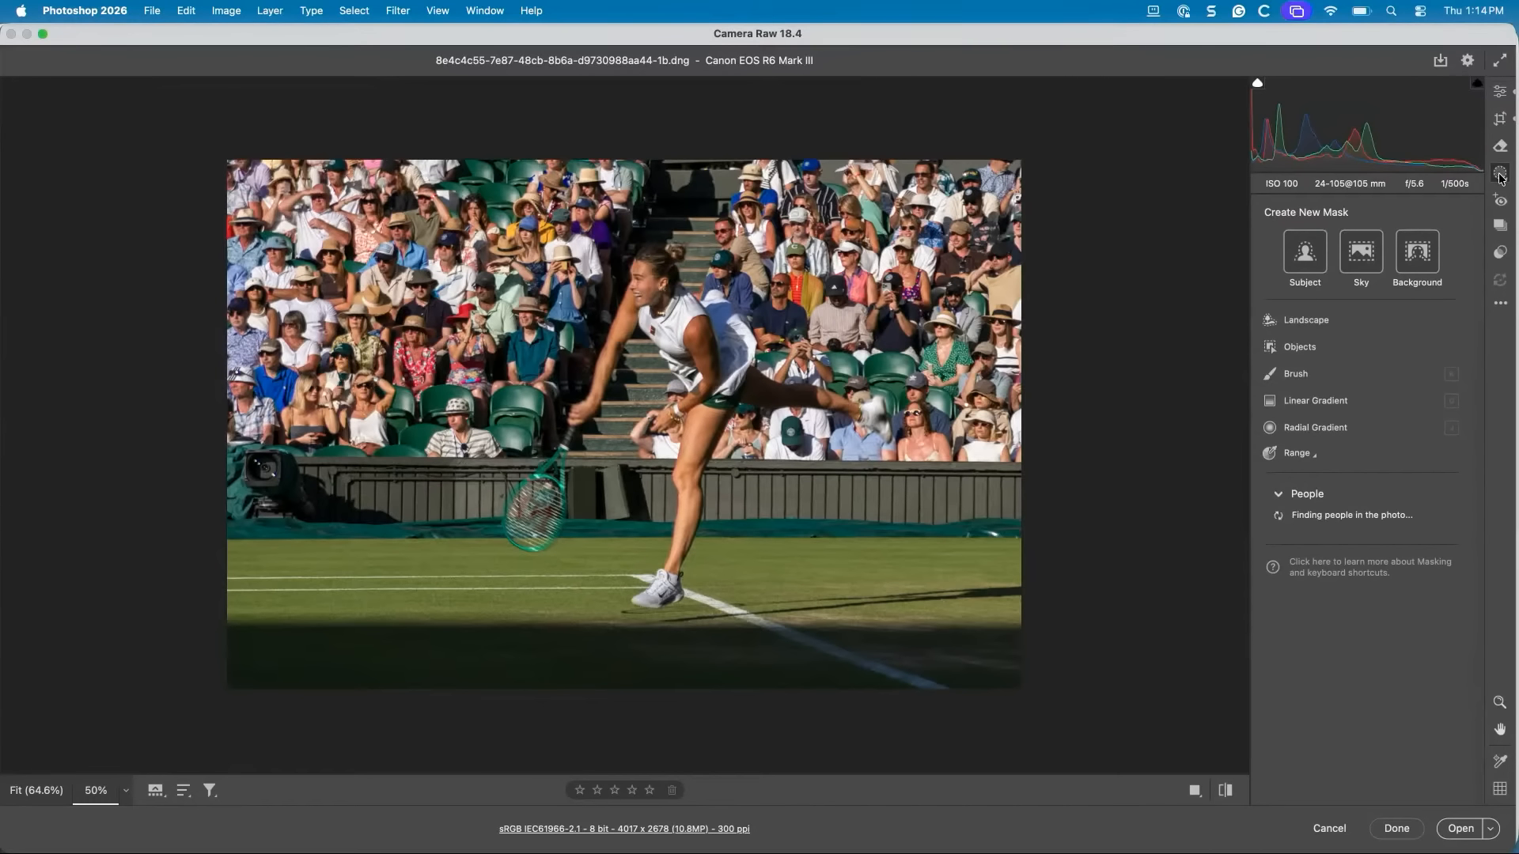
click(1331, 401)
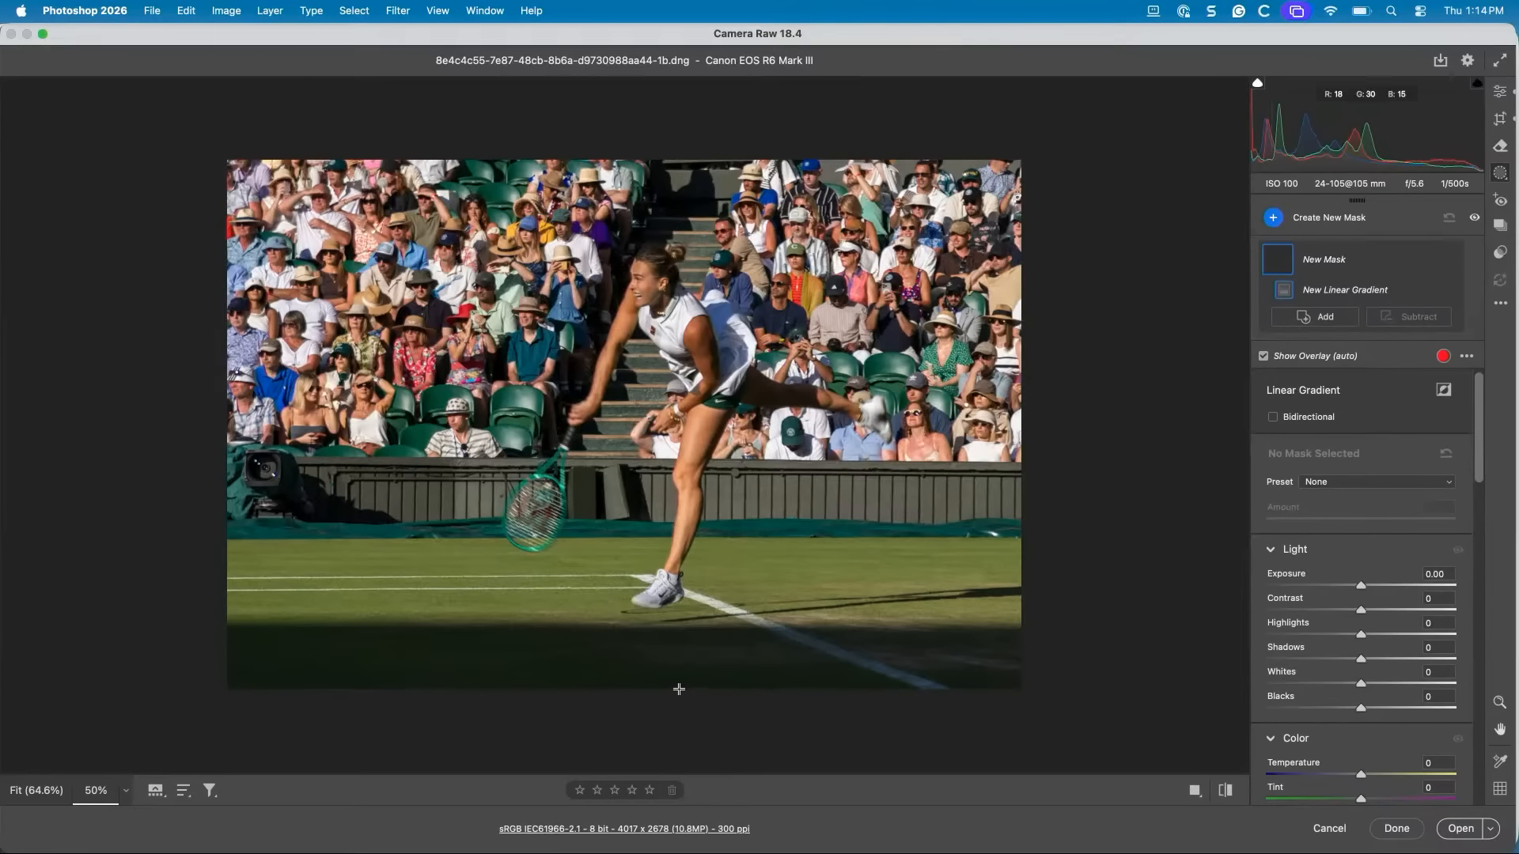
drag(673, 691, 673, 590)
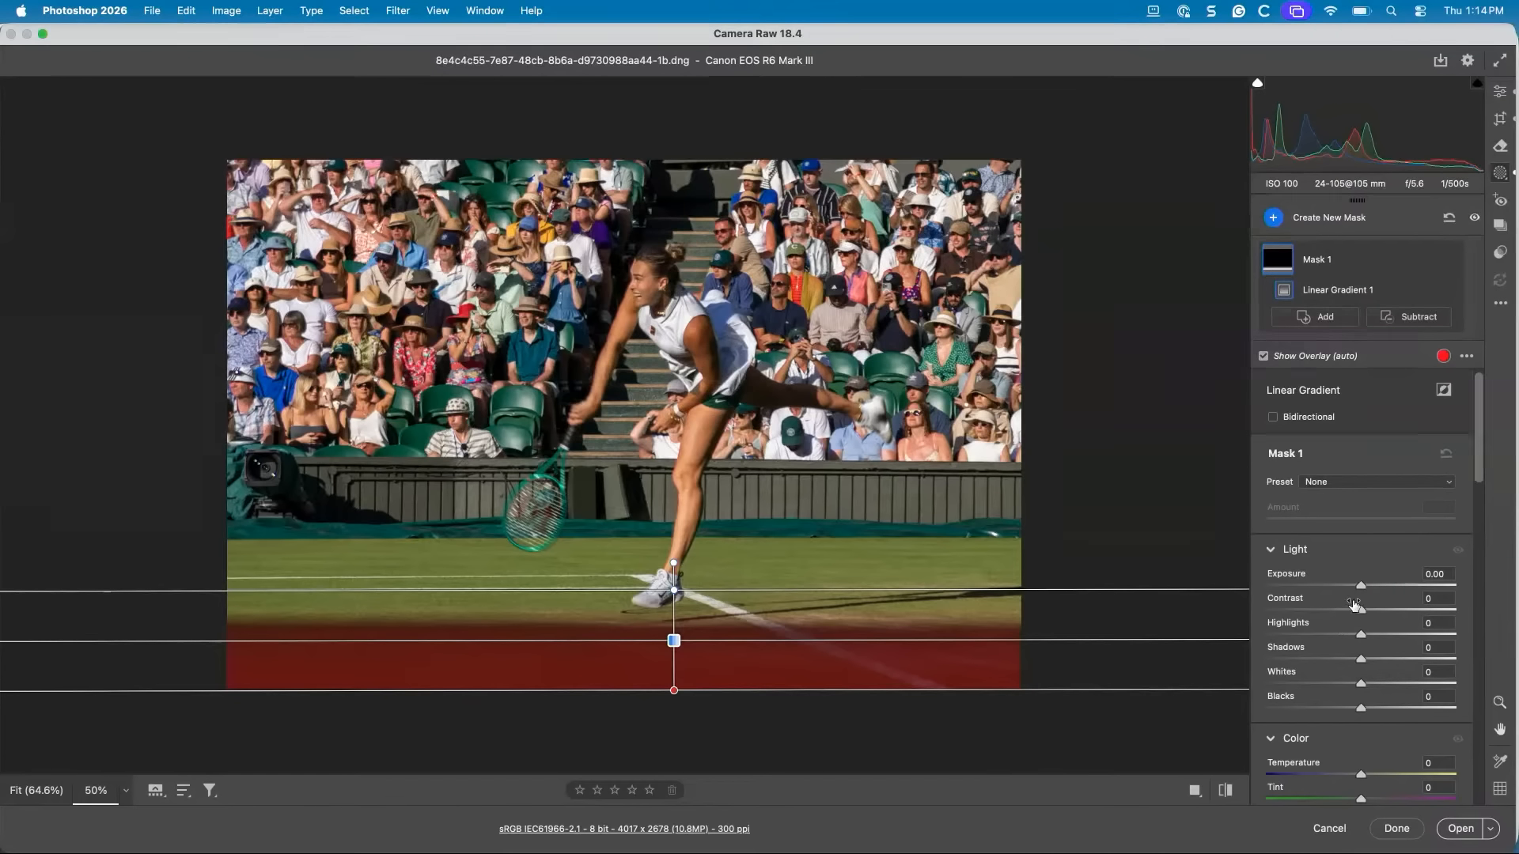
Brighten the gradient mask with Exposure +1.00 and Shadows +22, and extend the gradient up to the player's lower leg
drag(1362, 589, 1385, 586)
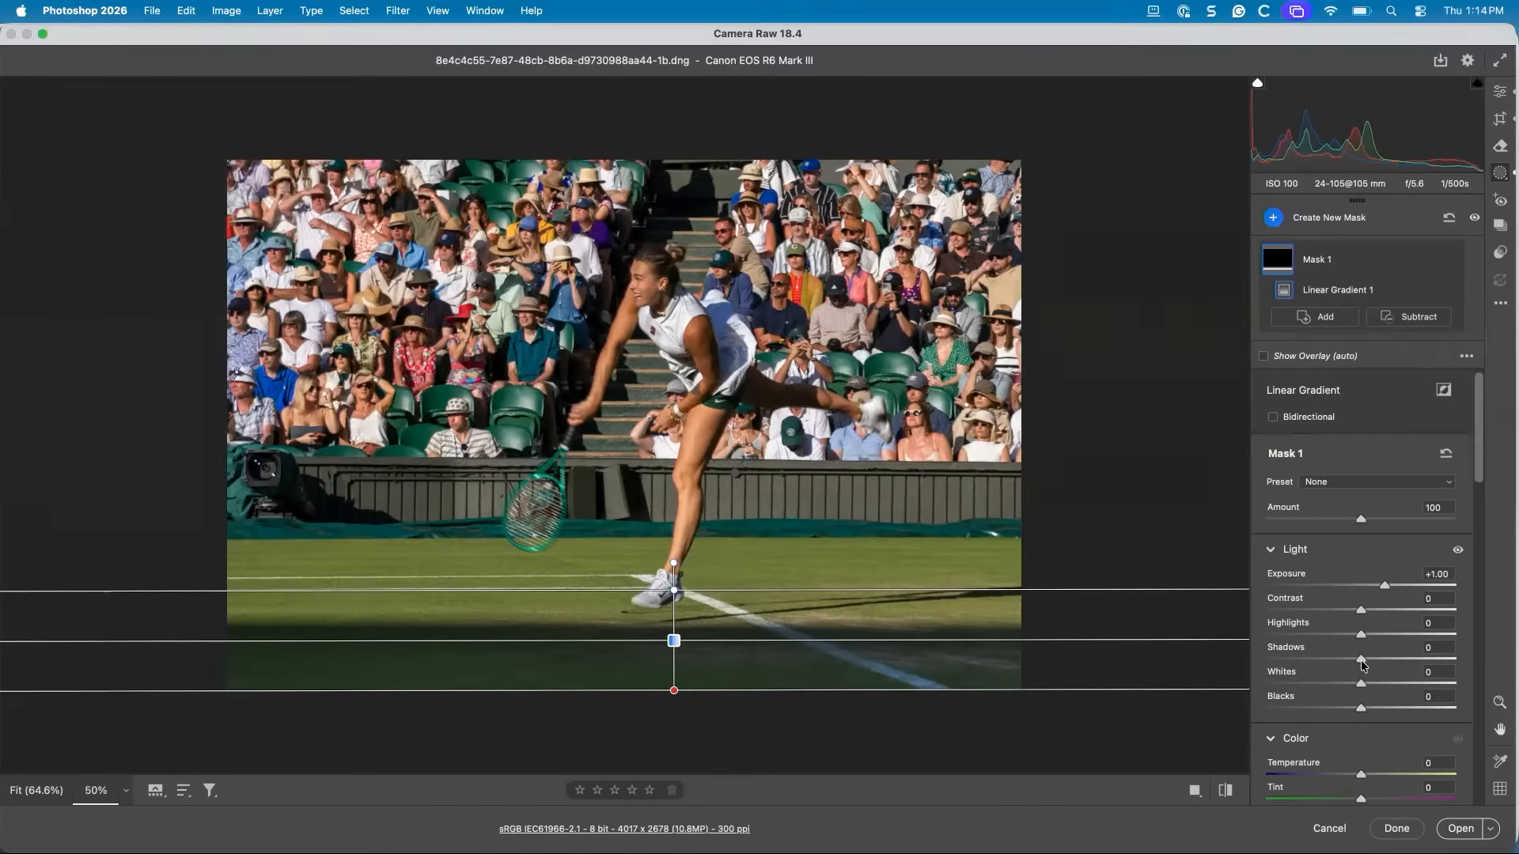
drag(1363, 661, 1384, 662)
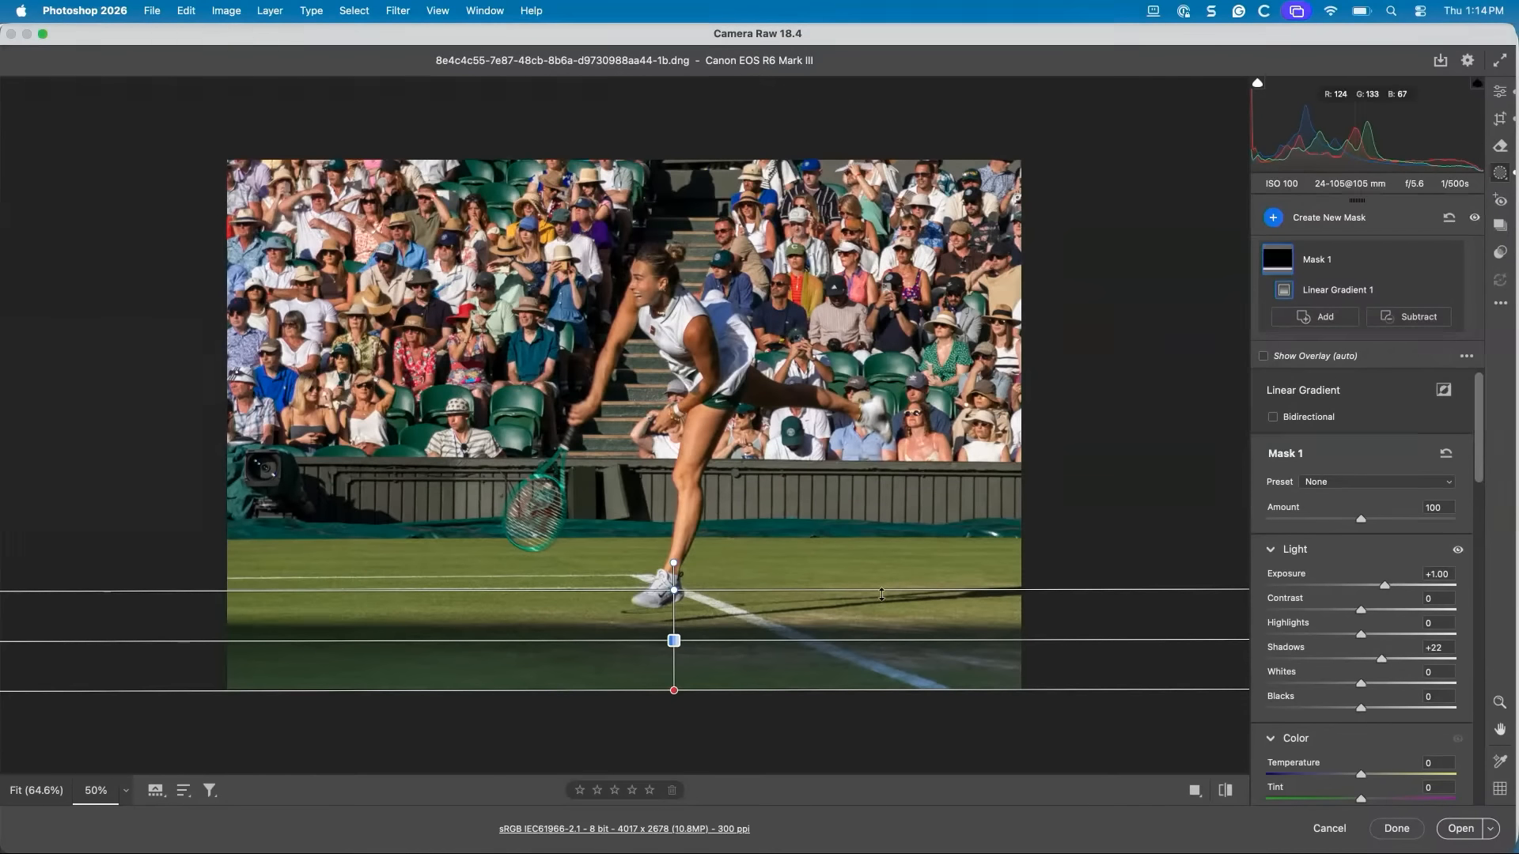
drag(679, 595, 692, 560)
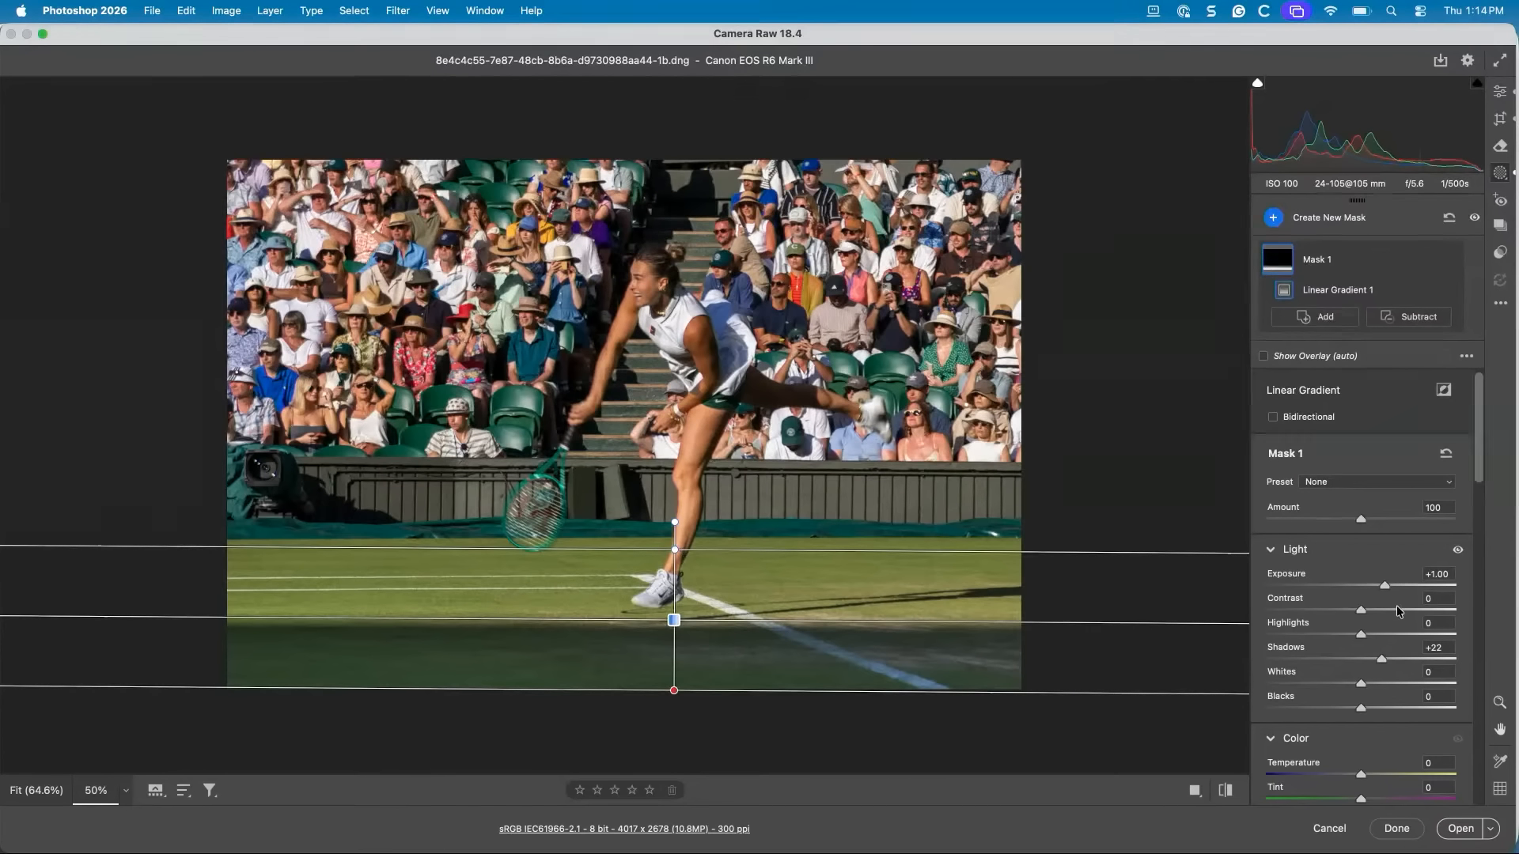
drag(1388, 587, 1388, 589)
Compare the photo before and after all edits, and with the gradient mask switched off and on
key(backslash)
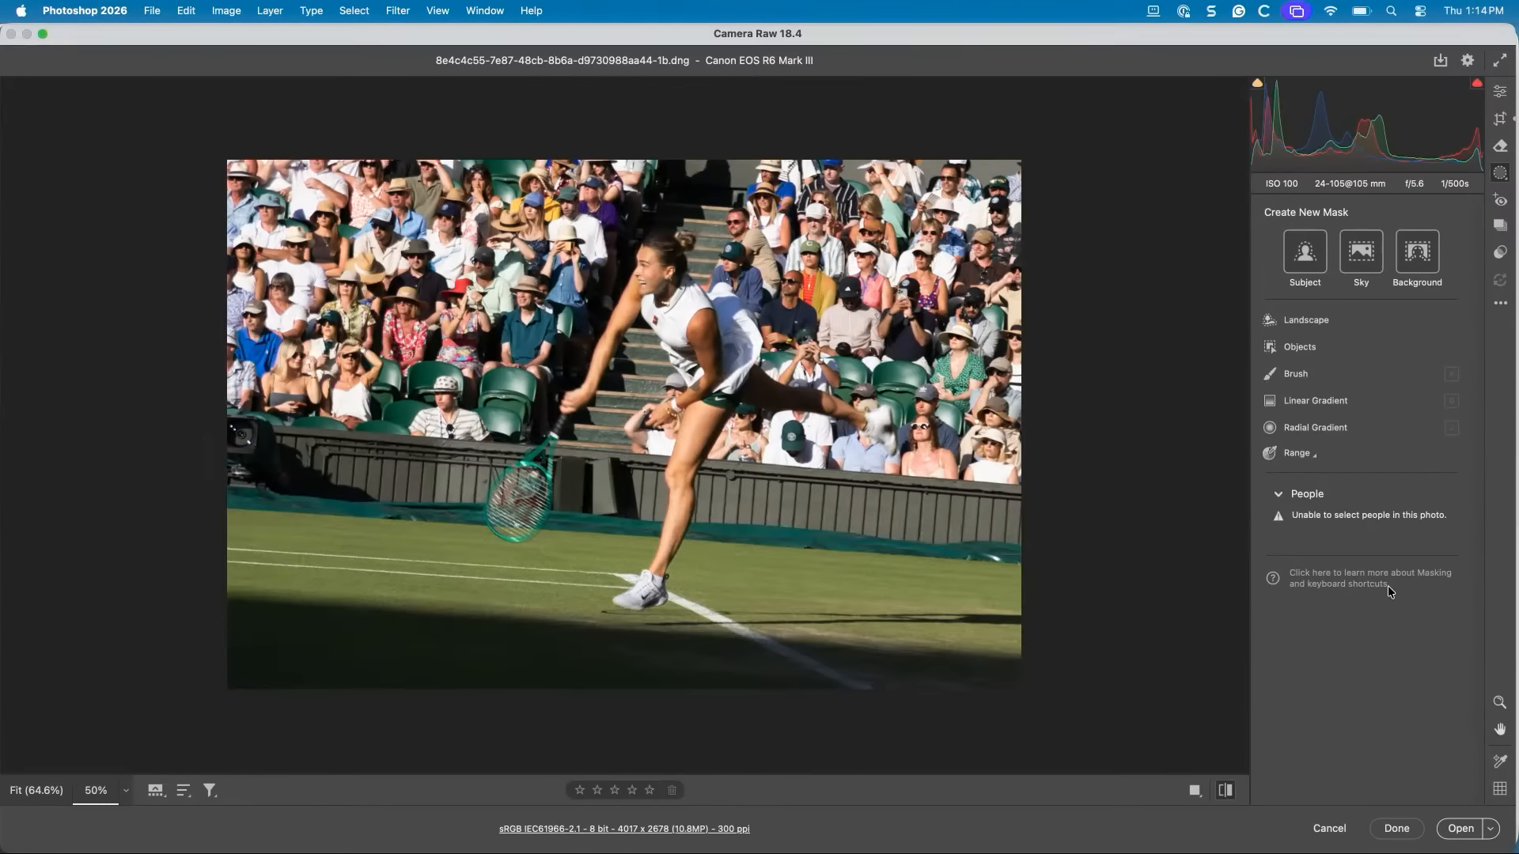
key(backslash)
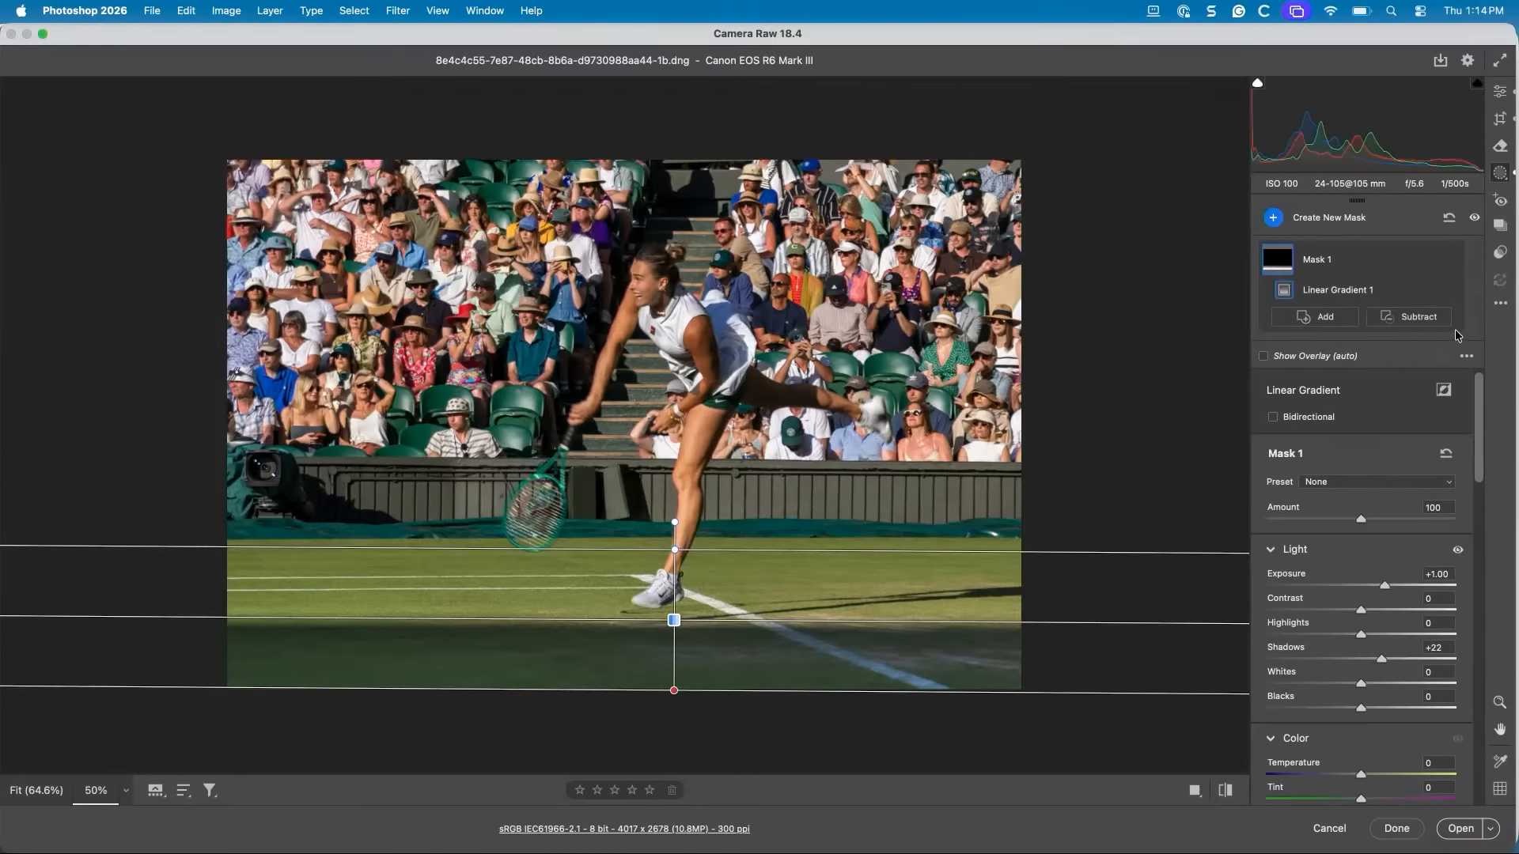
mouse_move(1448, 266)
click(1449, 262)
click(1448, 263)
click(1449, 263)
click(1449, 263)
click(1500, 91)
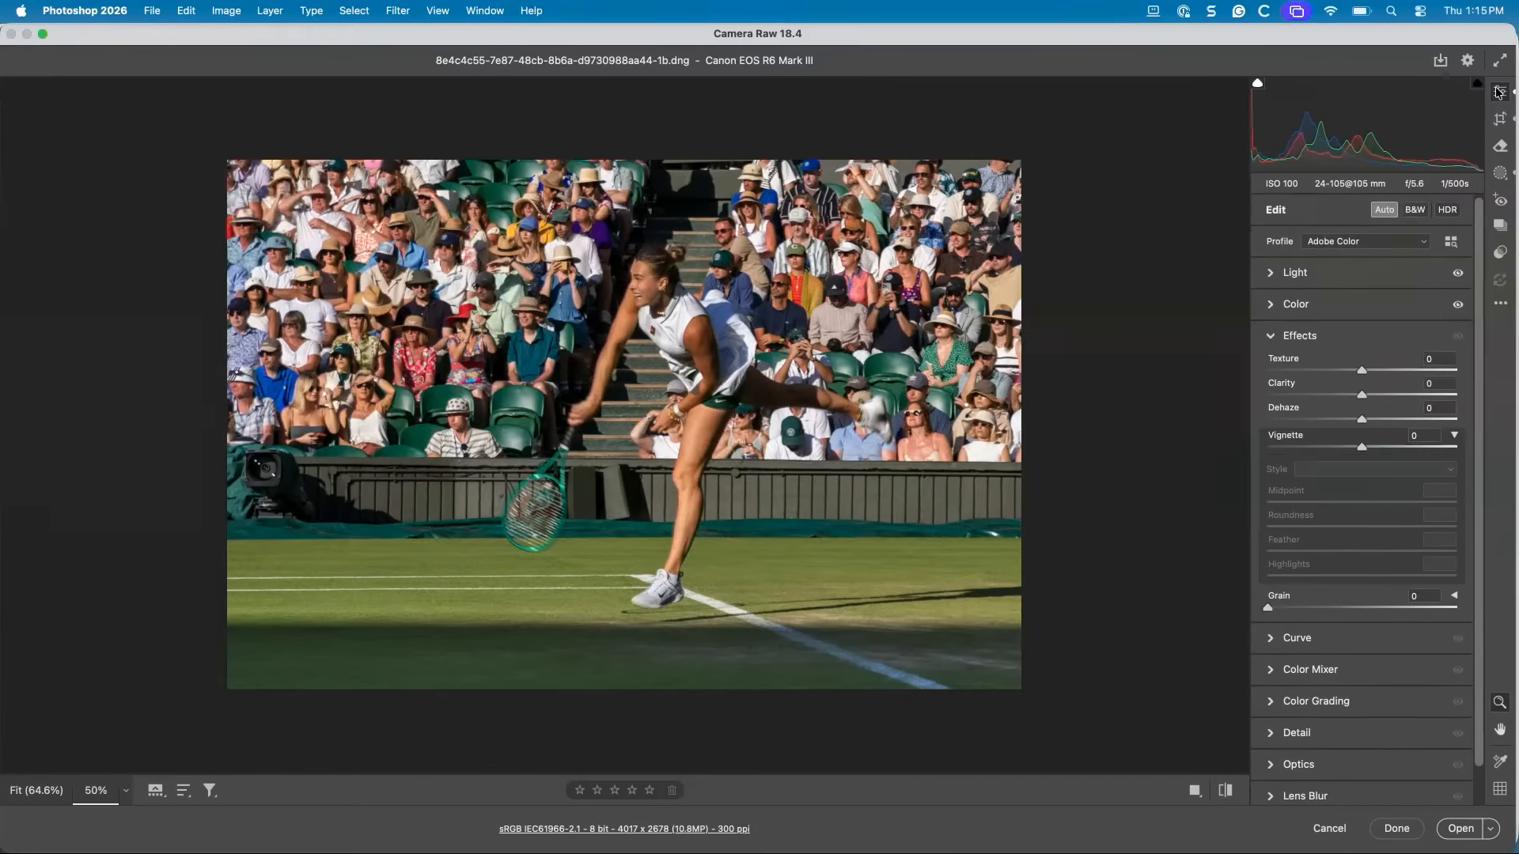
Try a Select Subject mask on the tennis player and delete that mask
click(1502, 176)
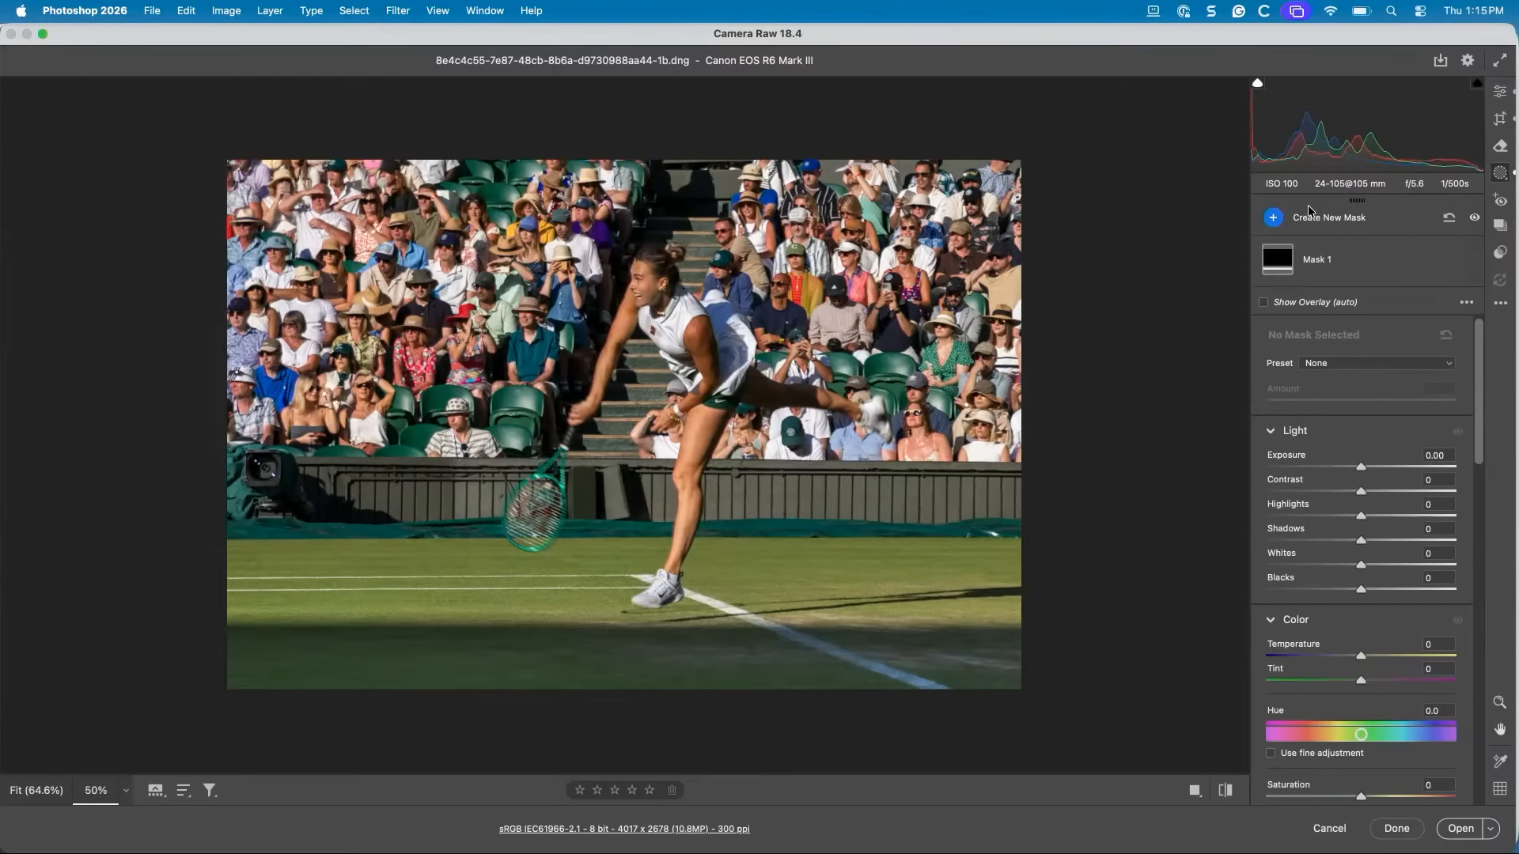
click(1275, 219)
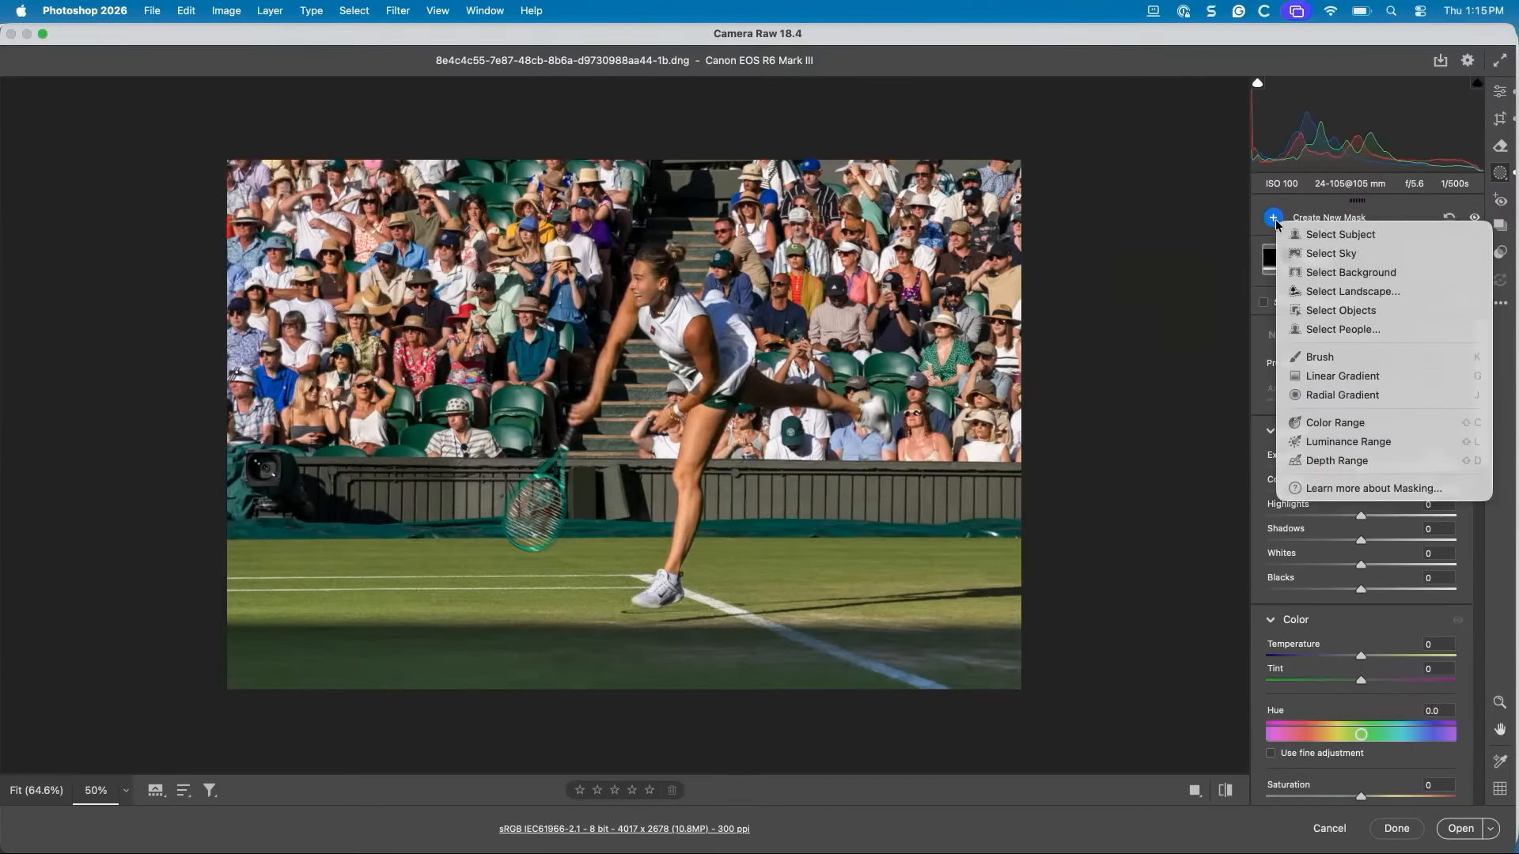
click(1347, 239)
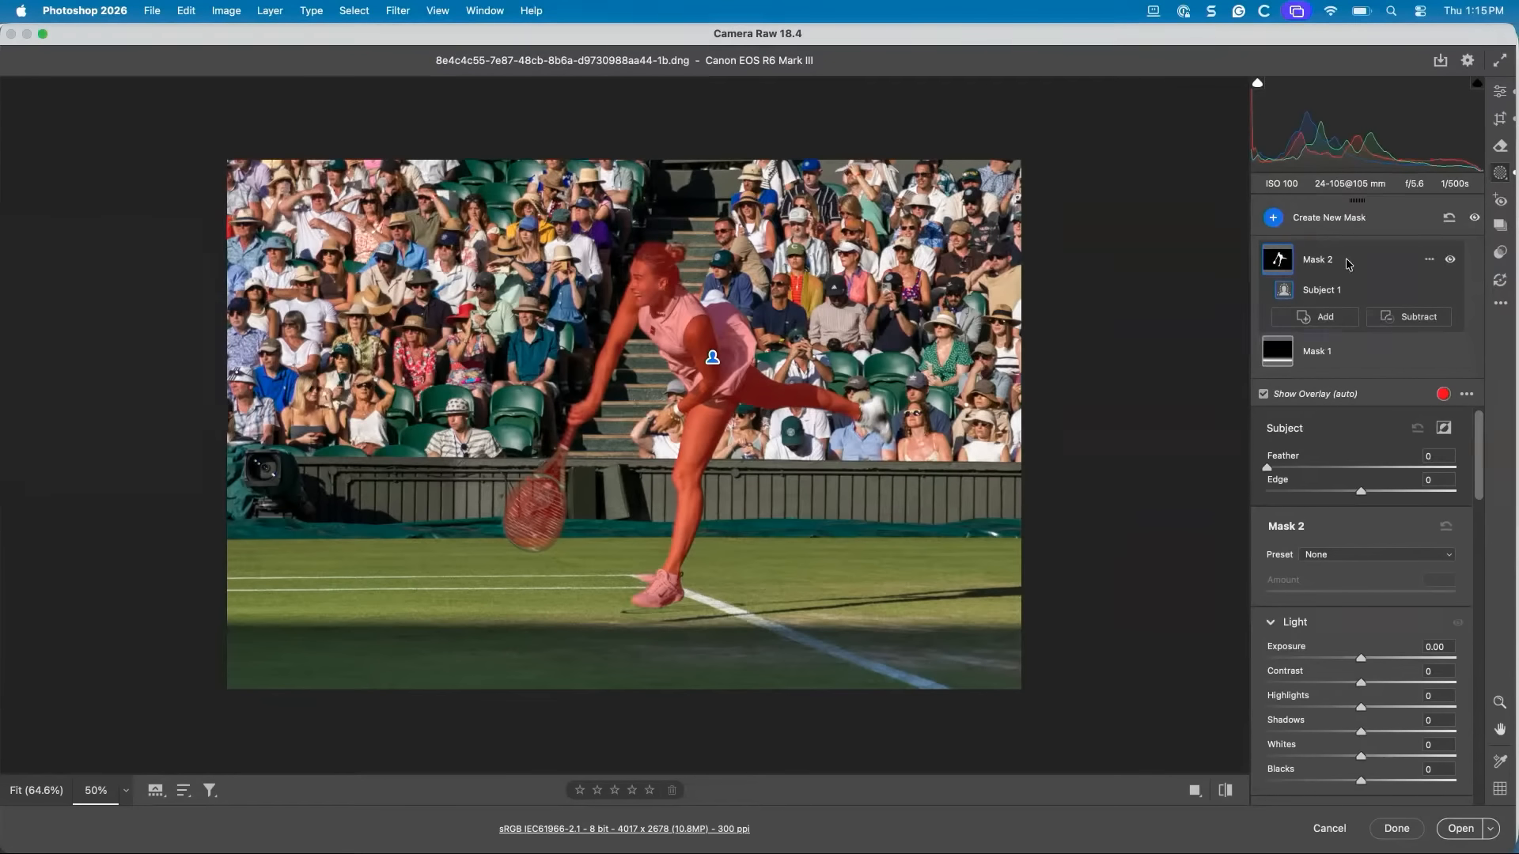
click(1429, 260)
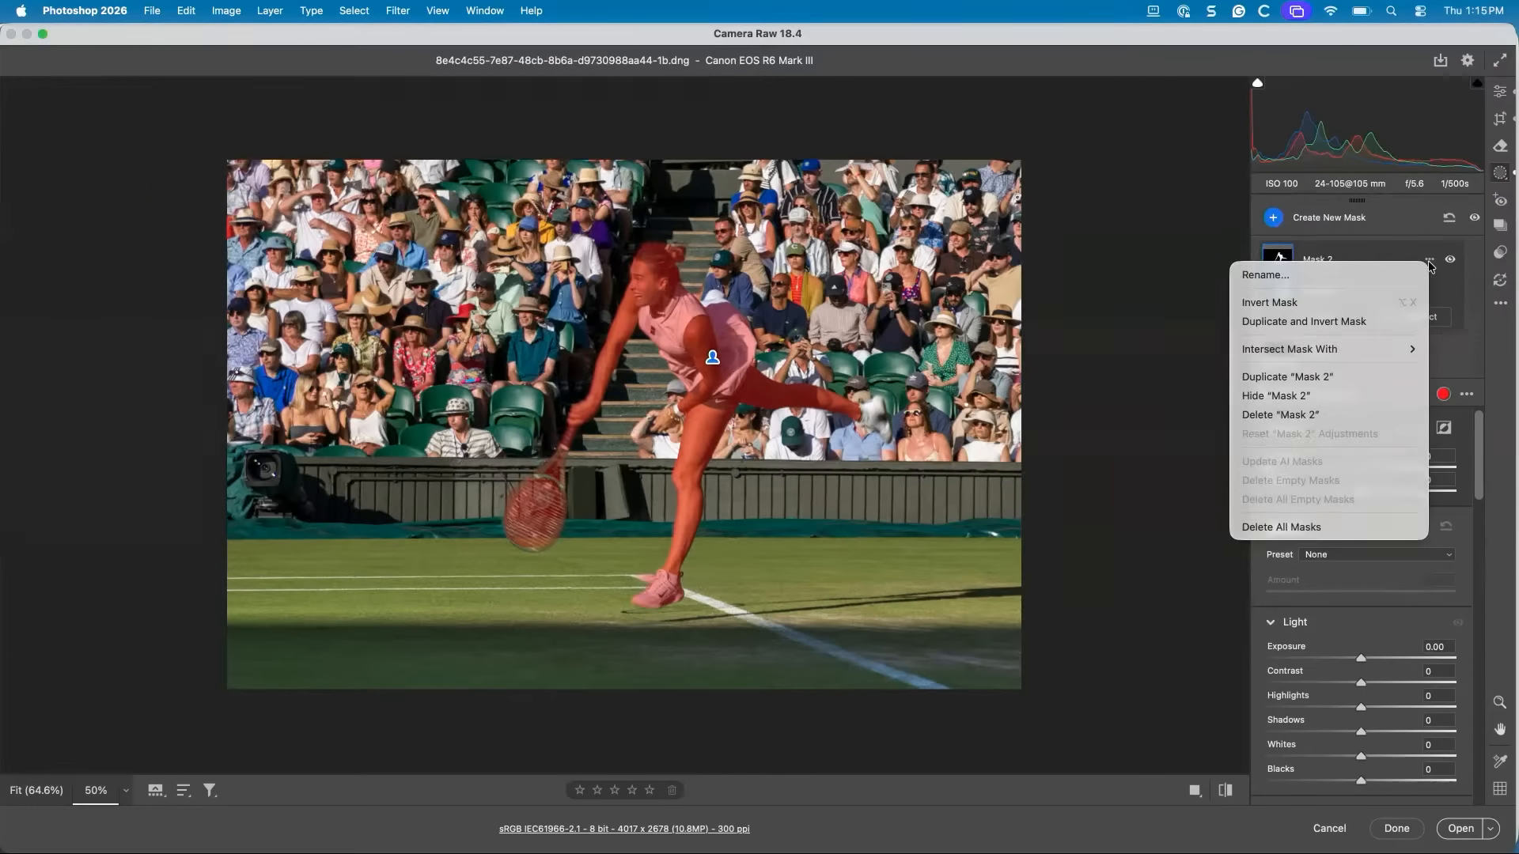
click(1353, 412)
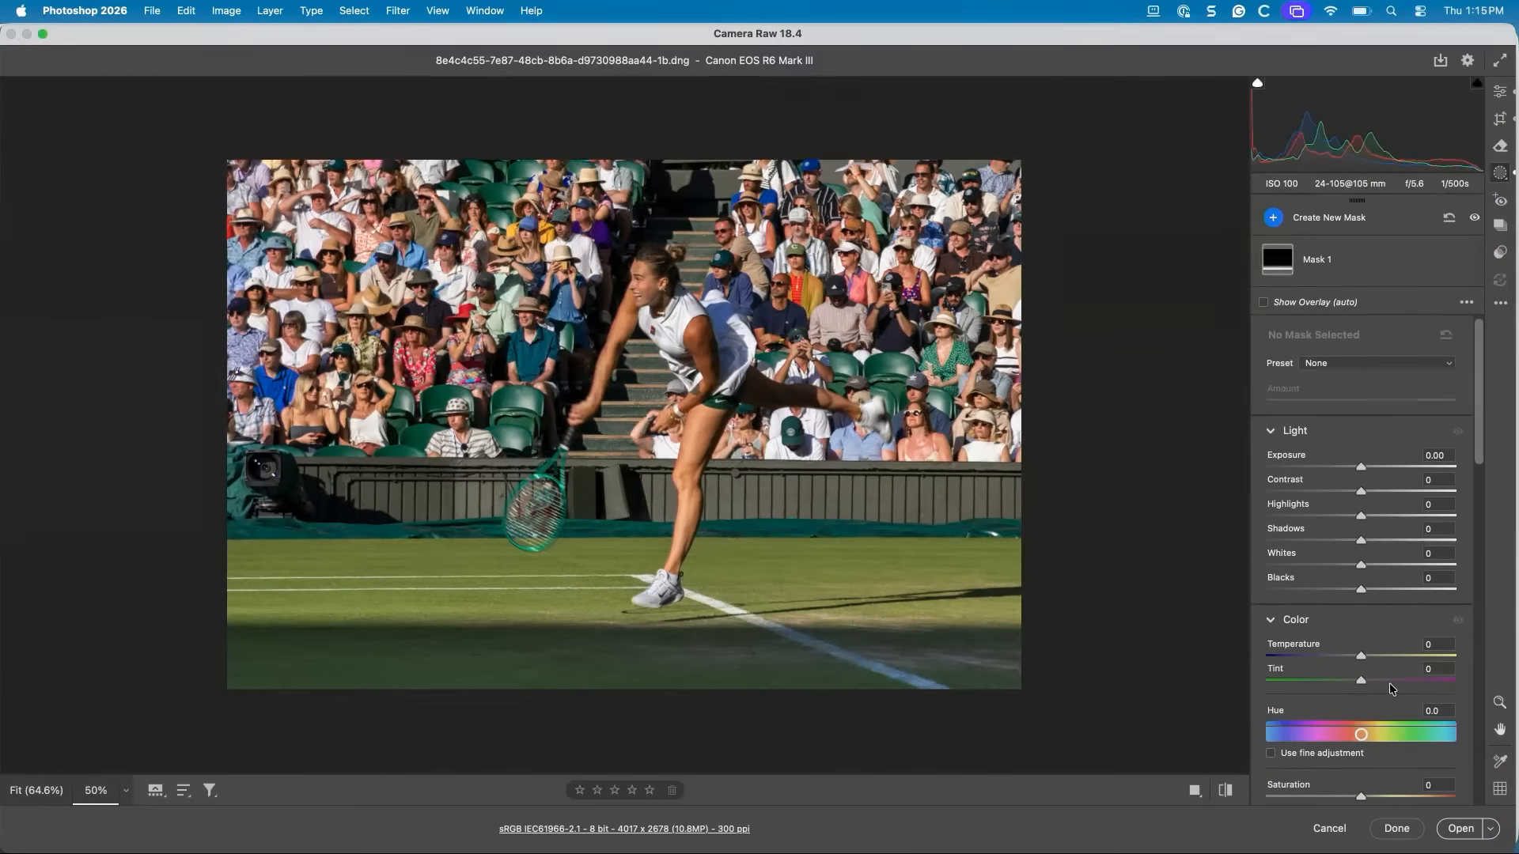
Open the edited raw photo in Photoshop and activate the Quick Selection Tool
click(1463, 832)
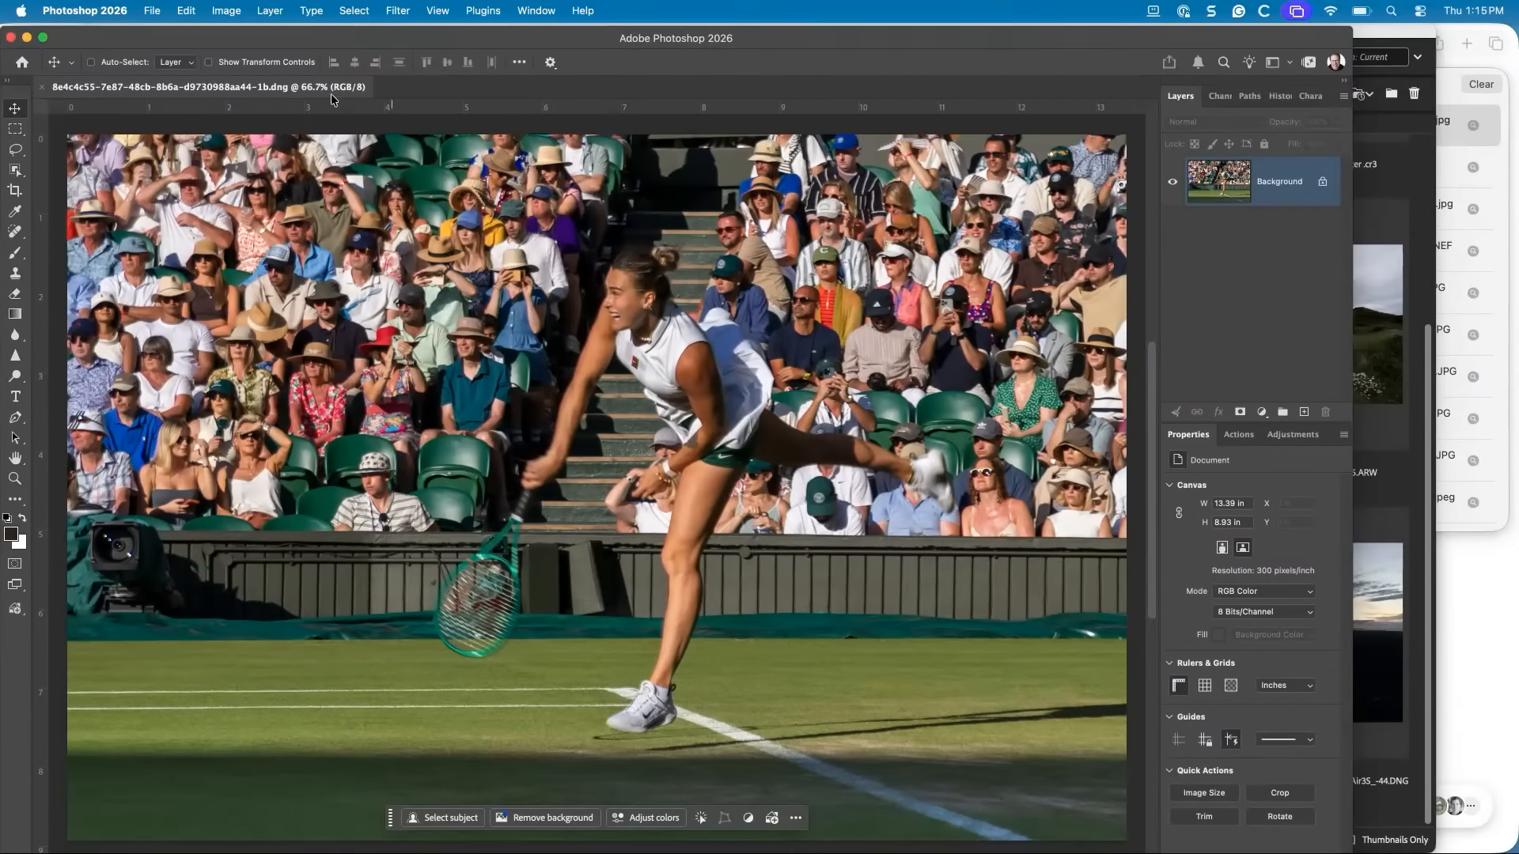
click(16, 169)
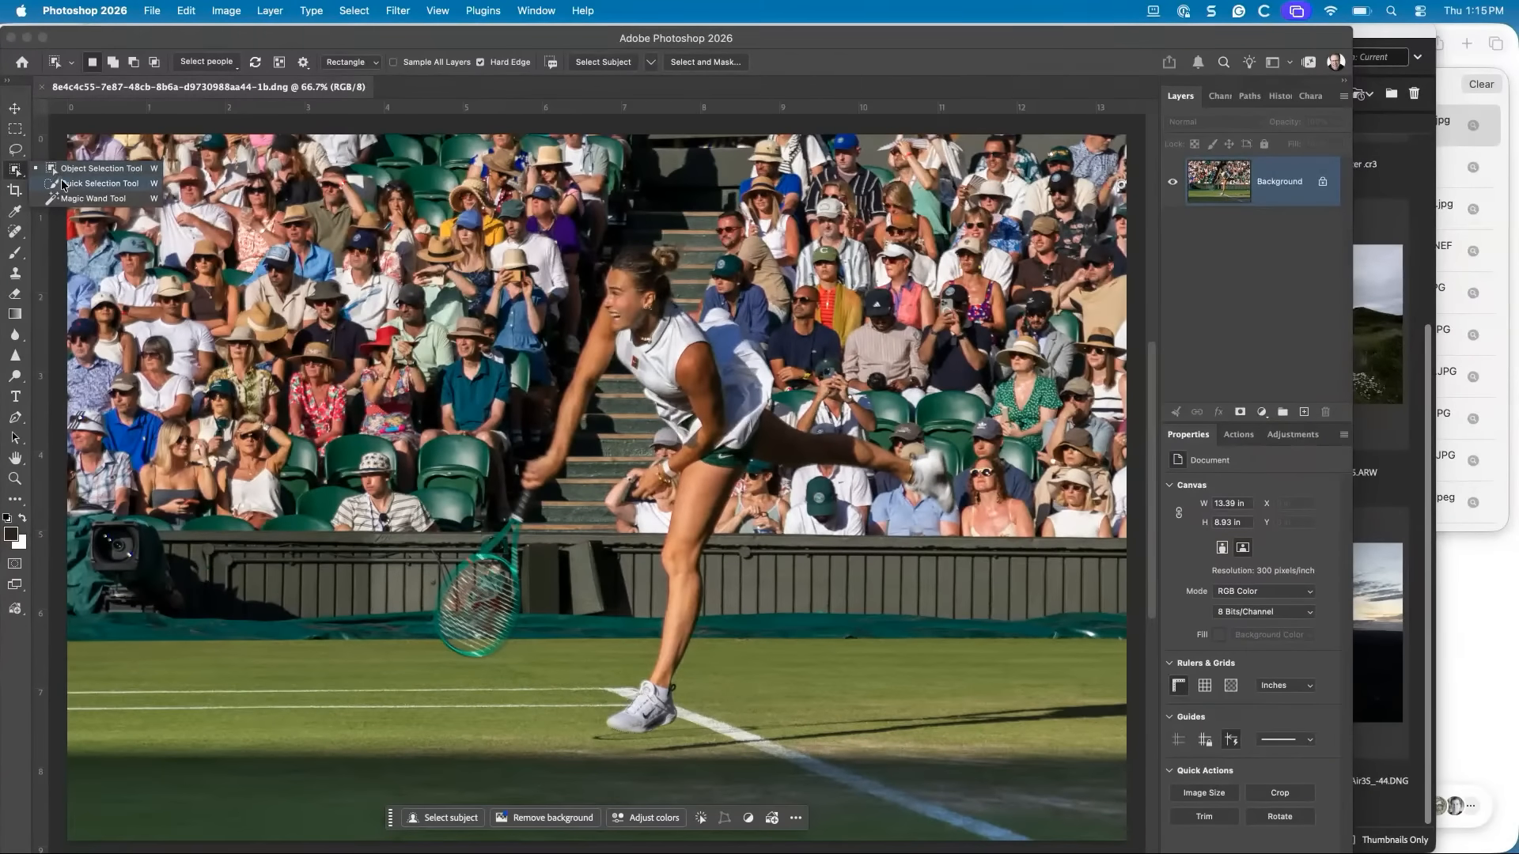
click(93, 184)
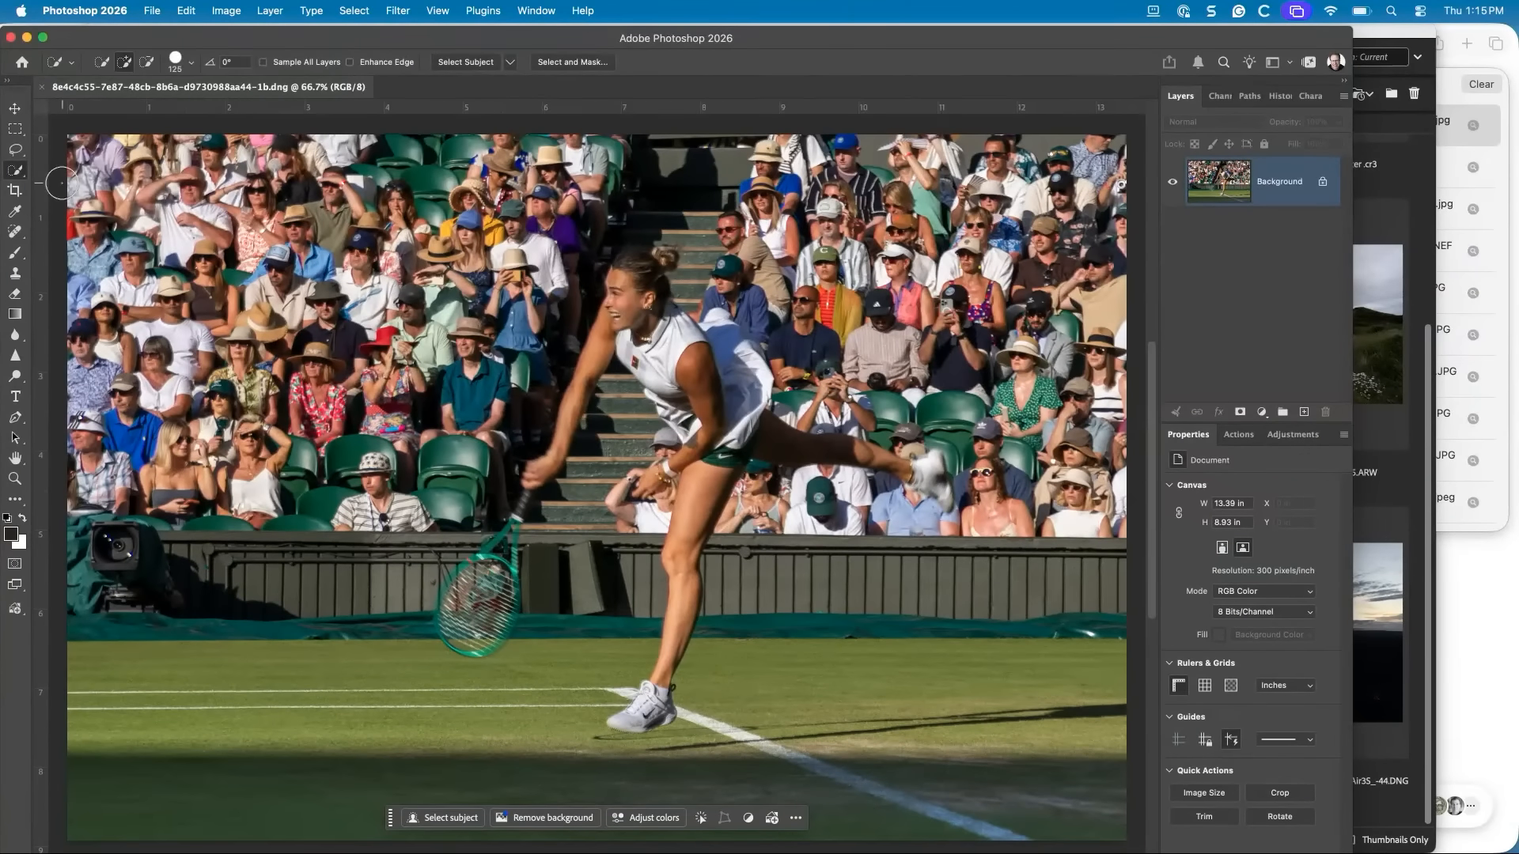
Set Select Subject processing to Cloud and select the tennis player with her racket
click(511, 63)
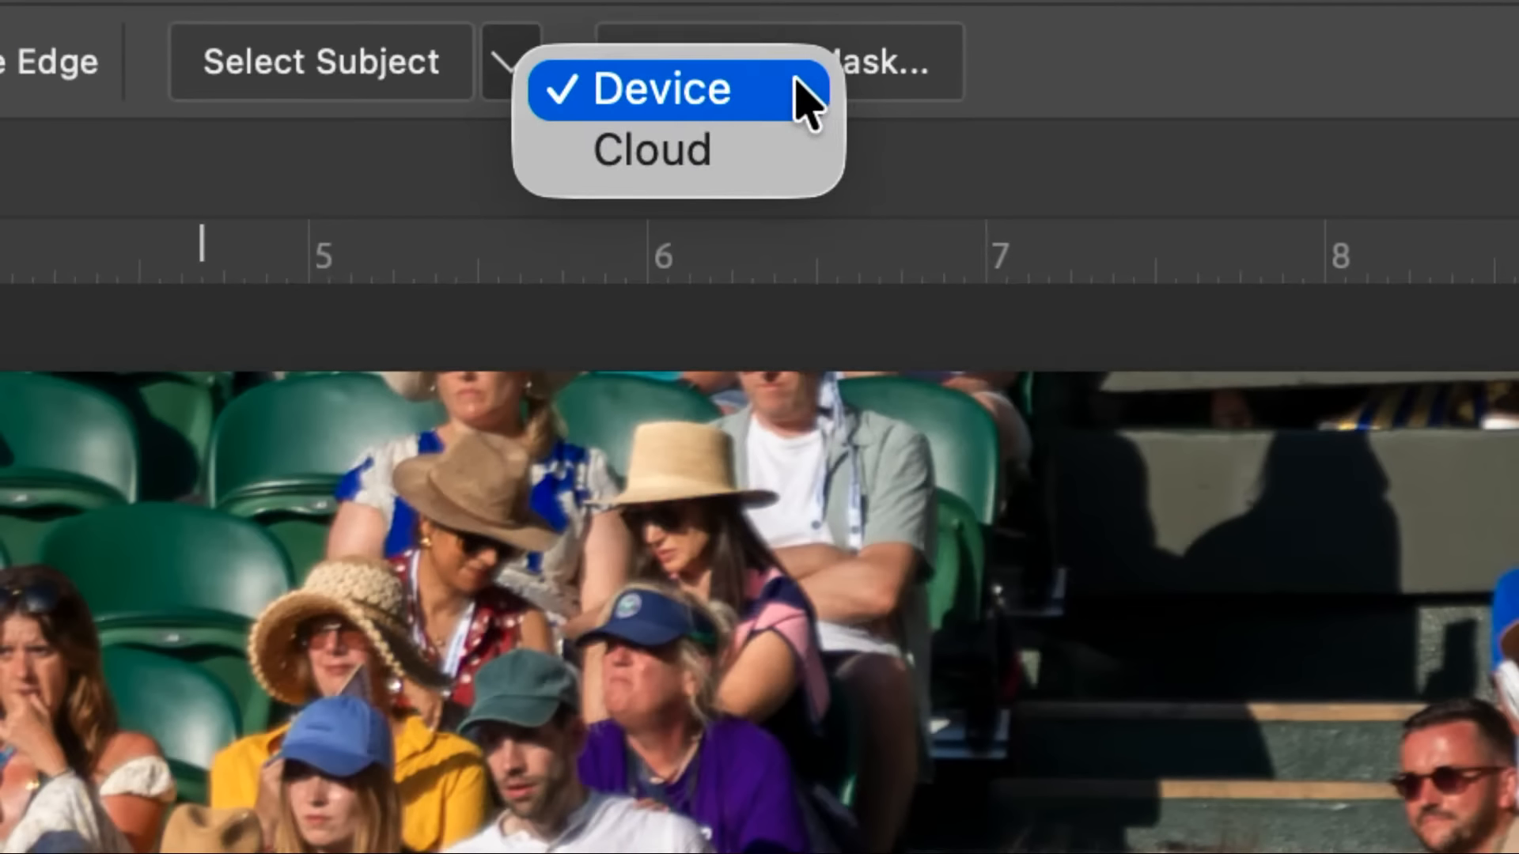
click(745, 161)
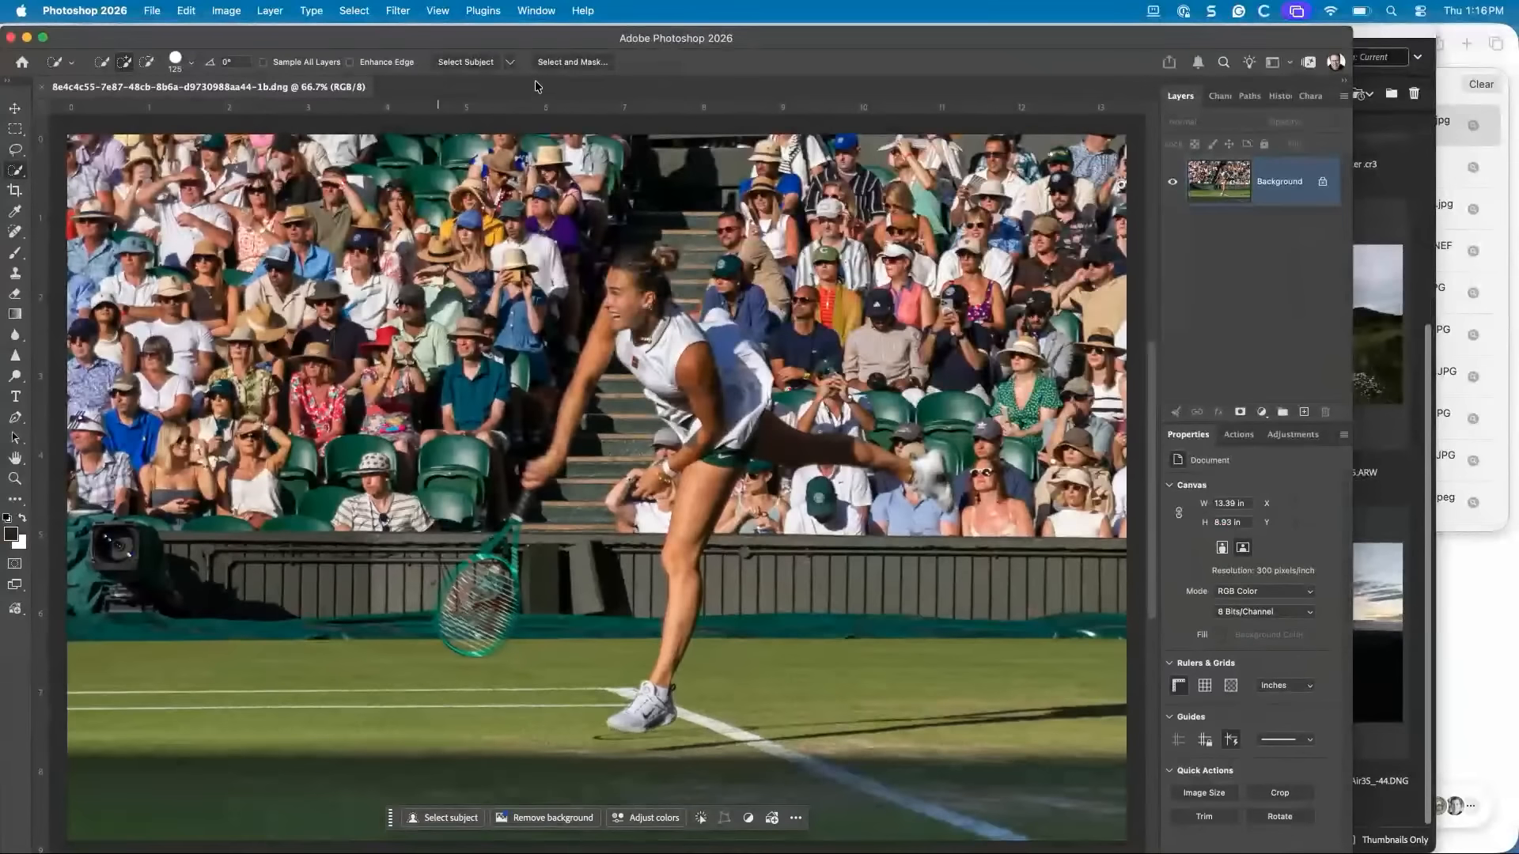
click(485, 65)
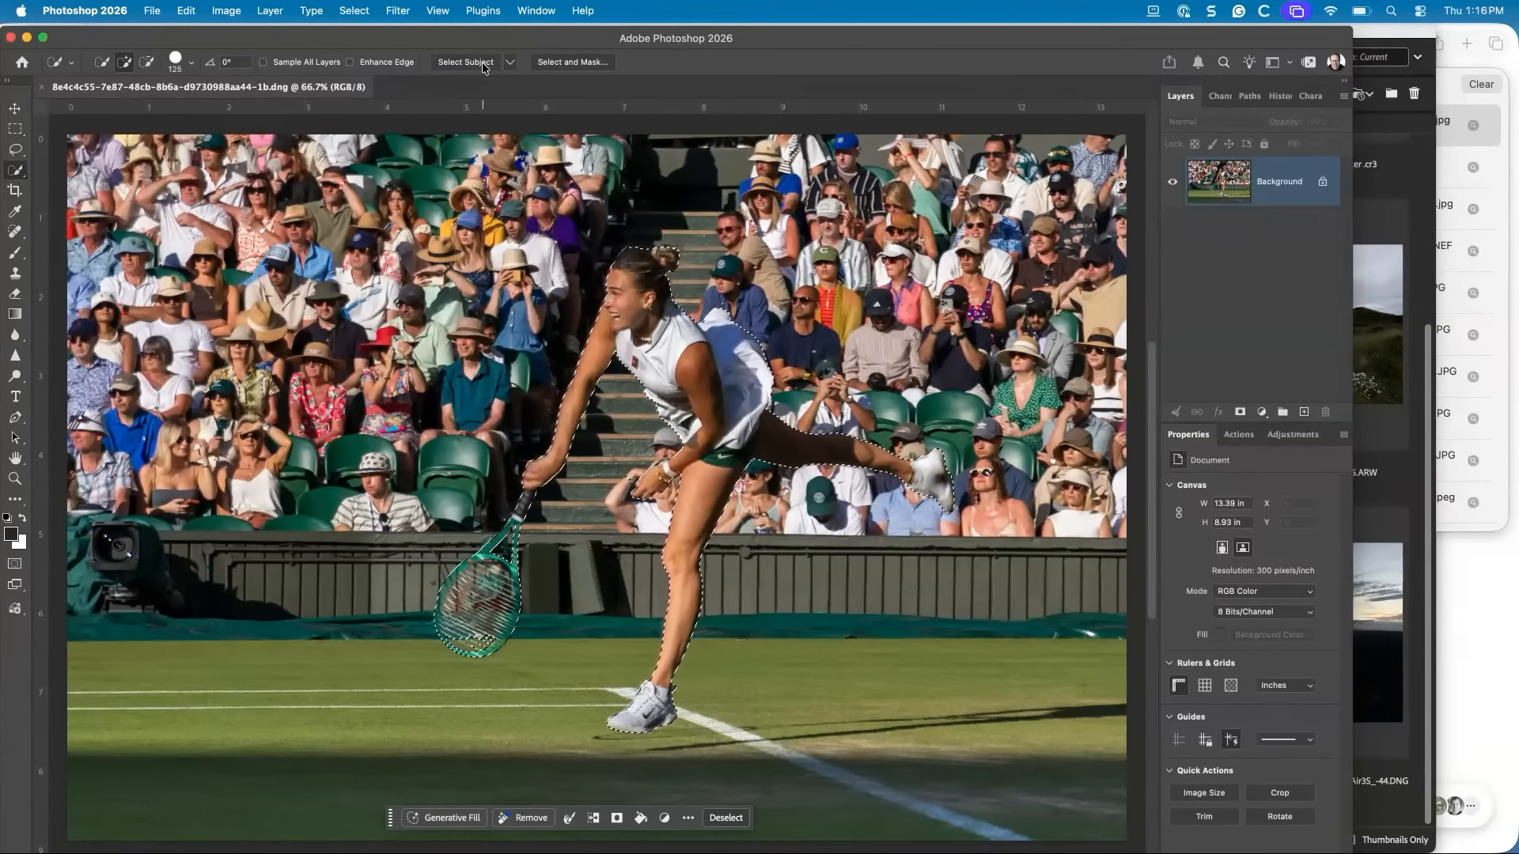
Copy the selected tennis player to a new layer and hide the Background layer
key(j)
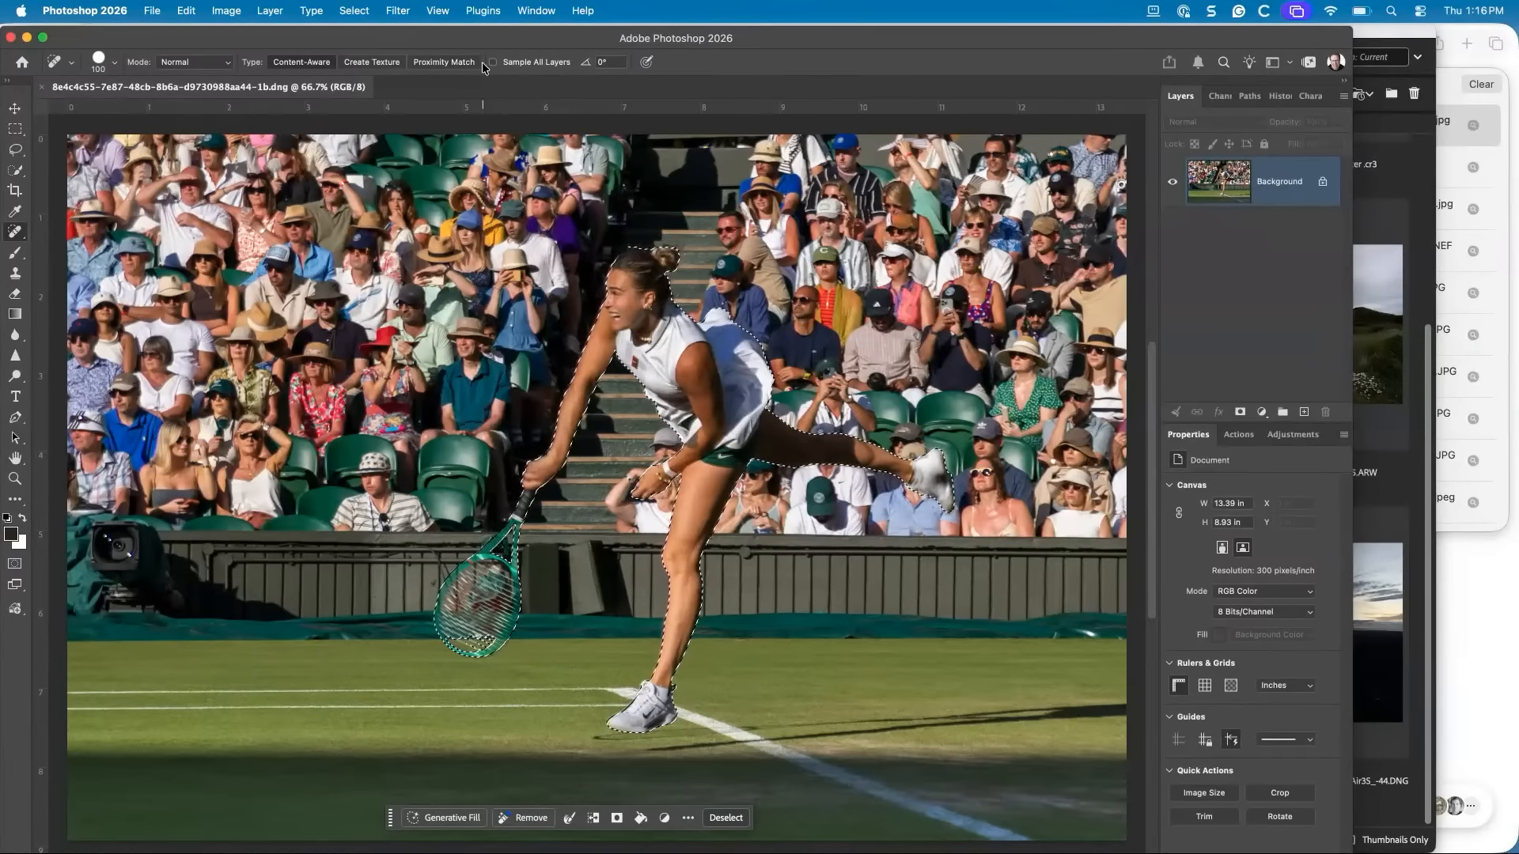
key(ctrl+j)
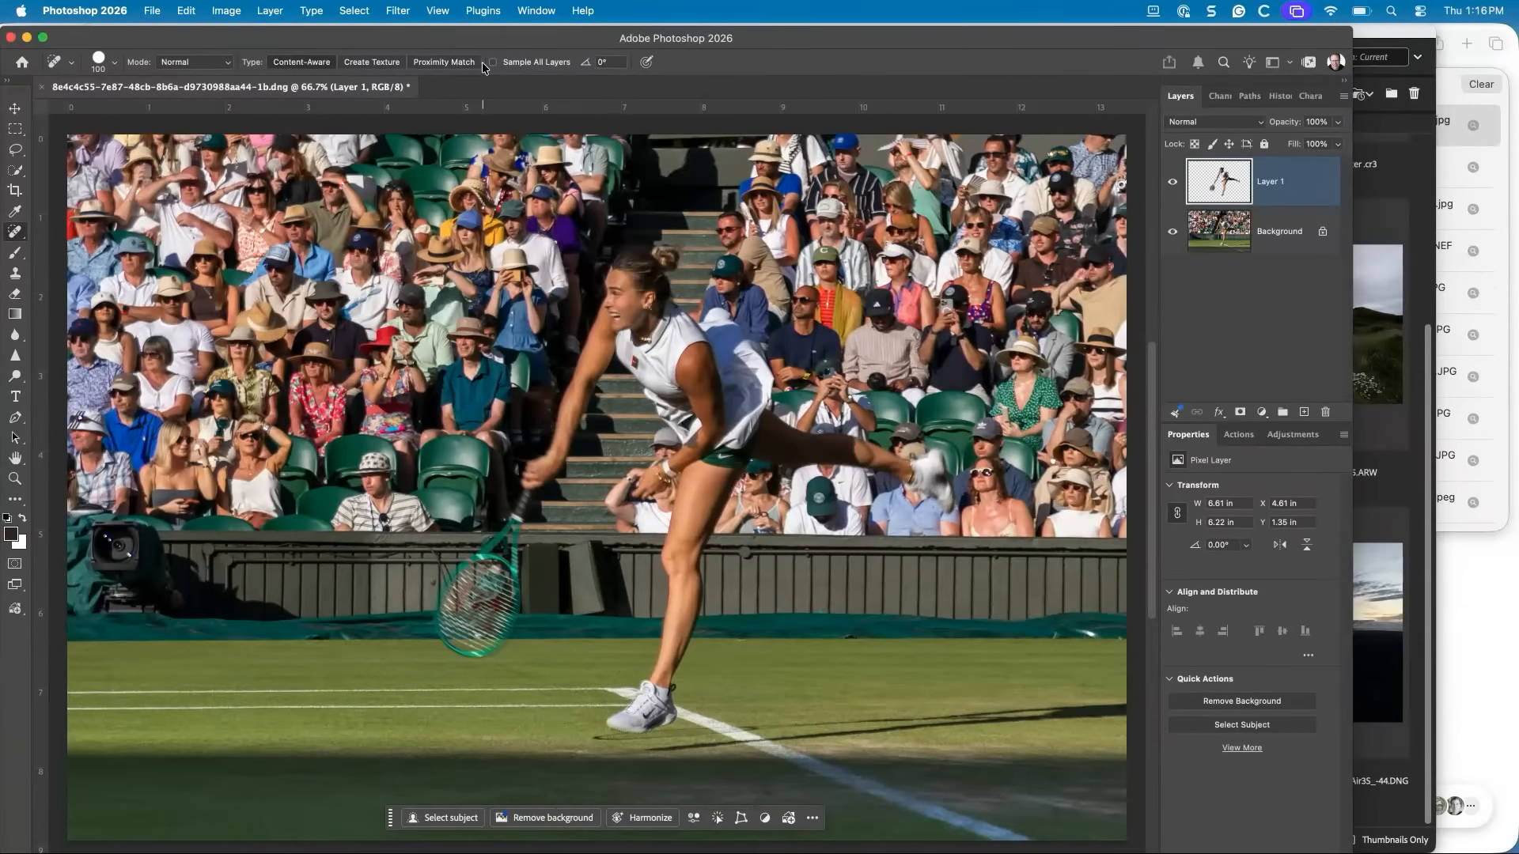
click(1172, 233)
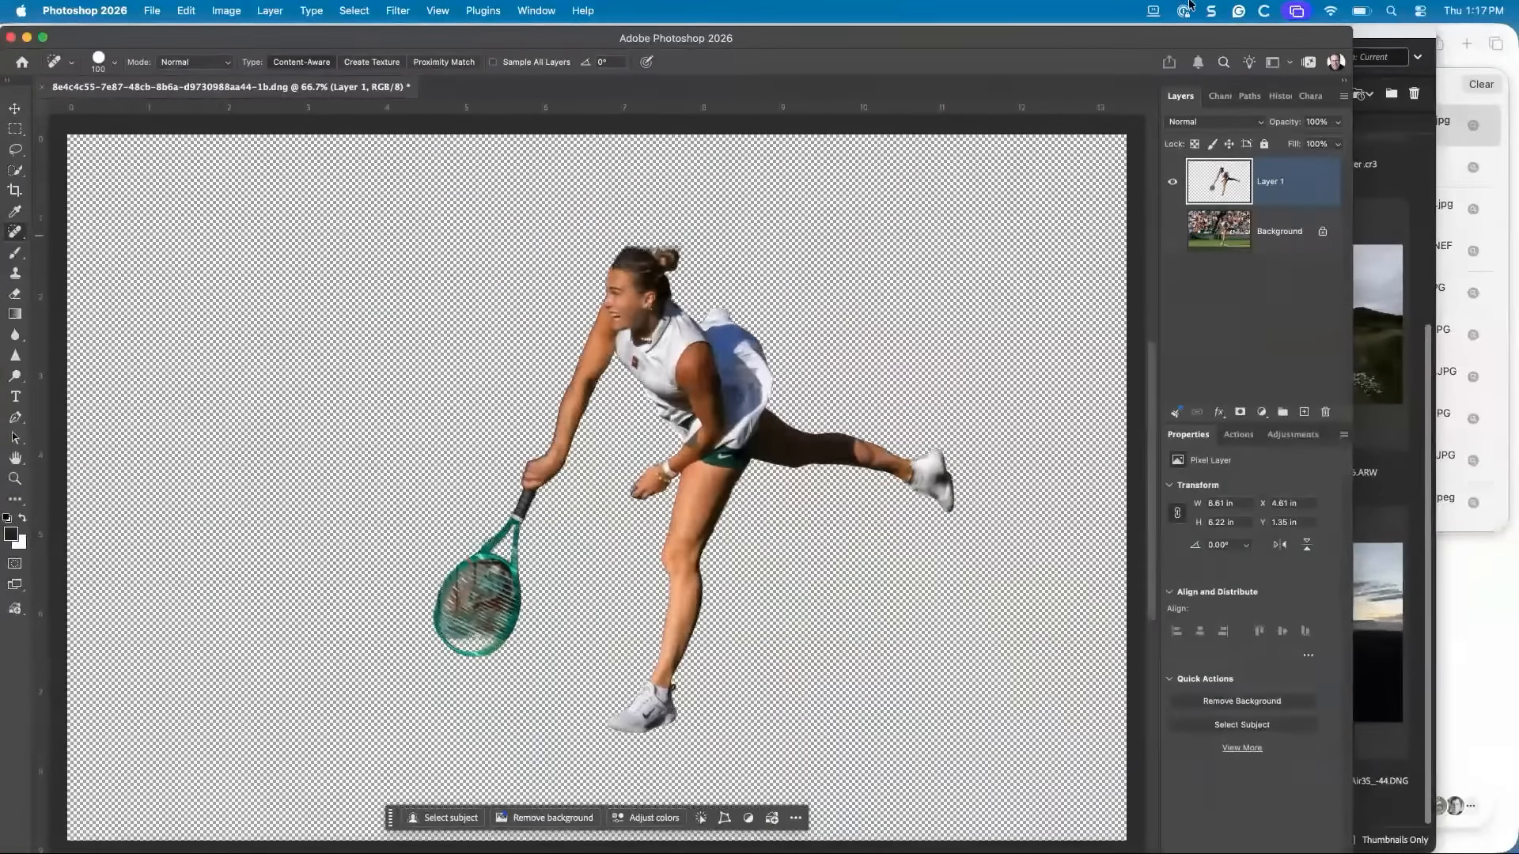
Sharpen the isolated tennis player layer with the AI Sharpen filter using the Topaz Sharpen model
click(398, 11)
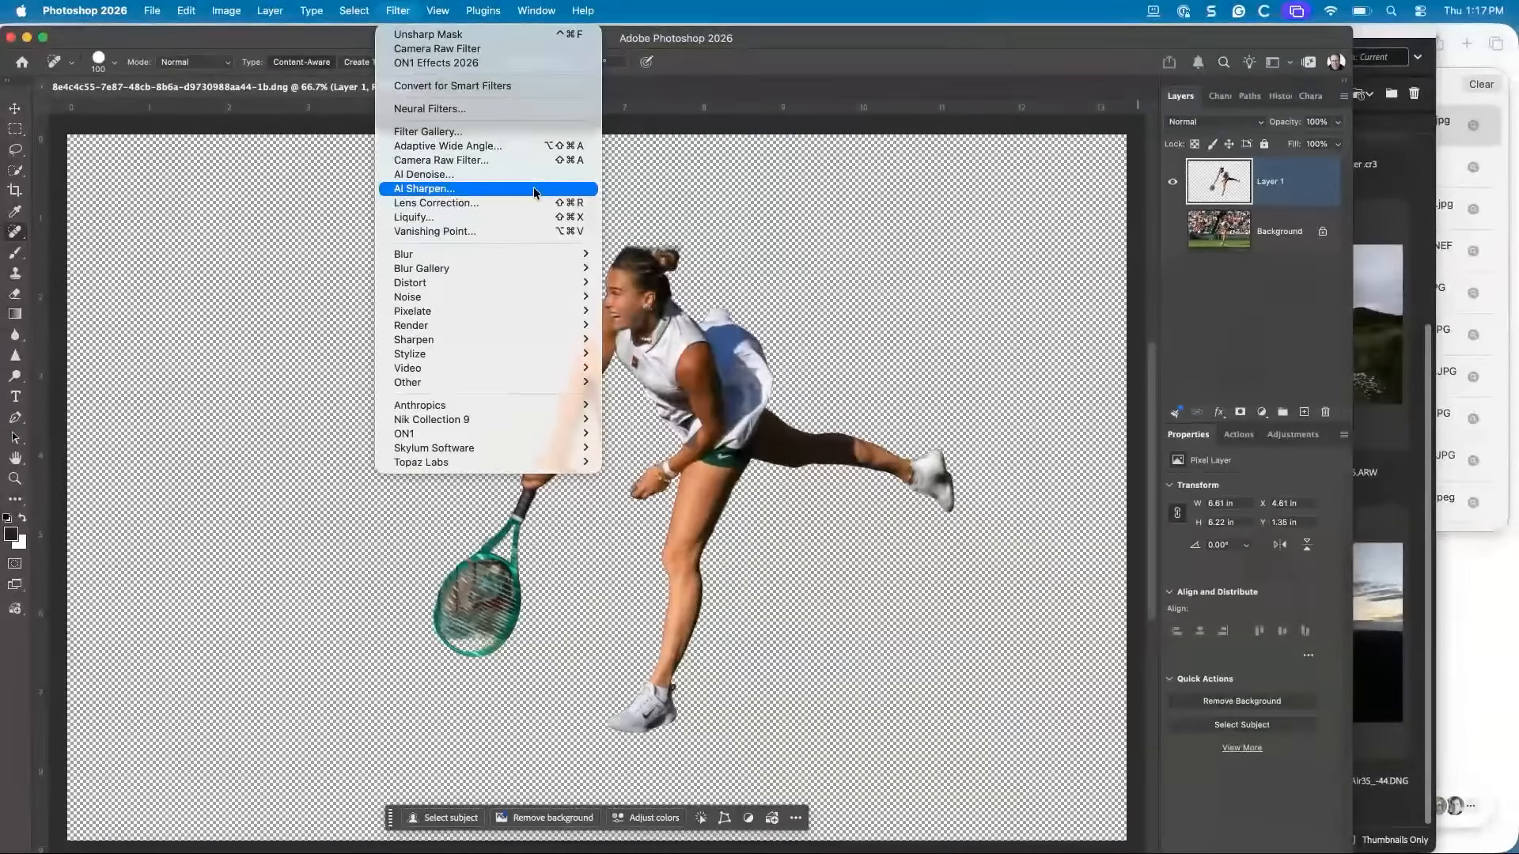
click(535, 192)
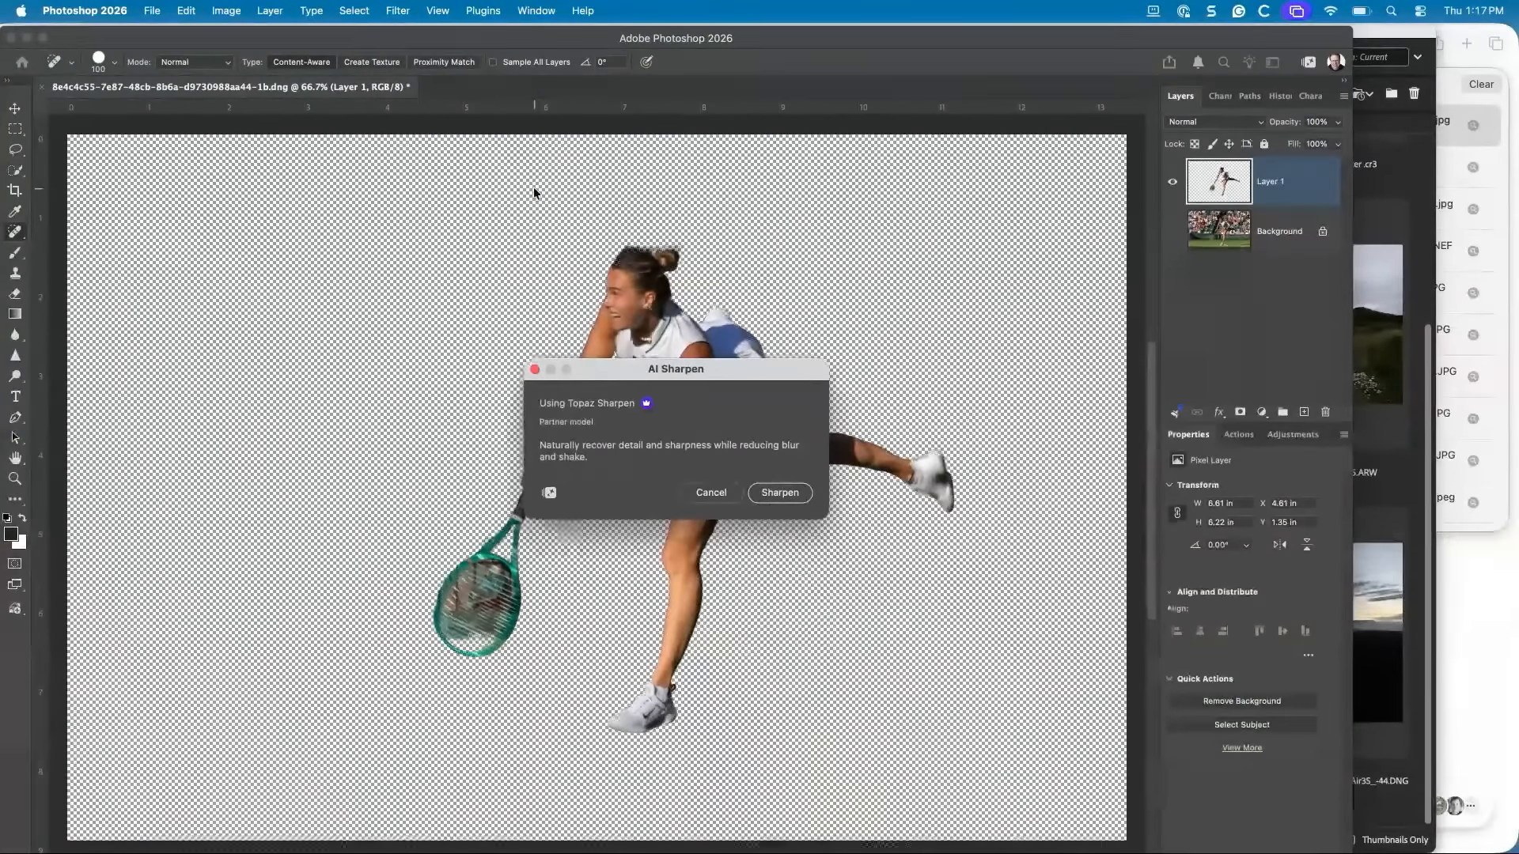
click(780, 492)
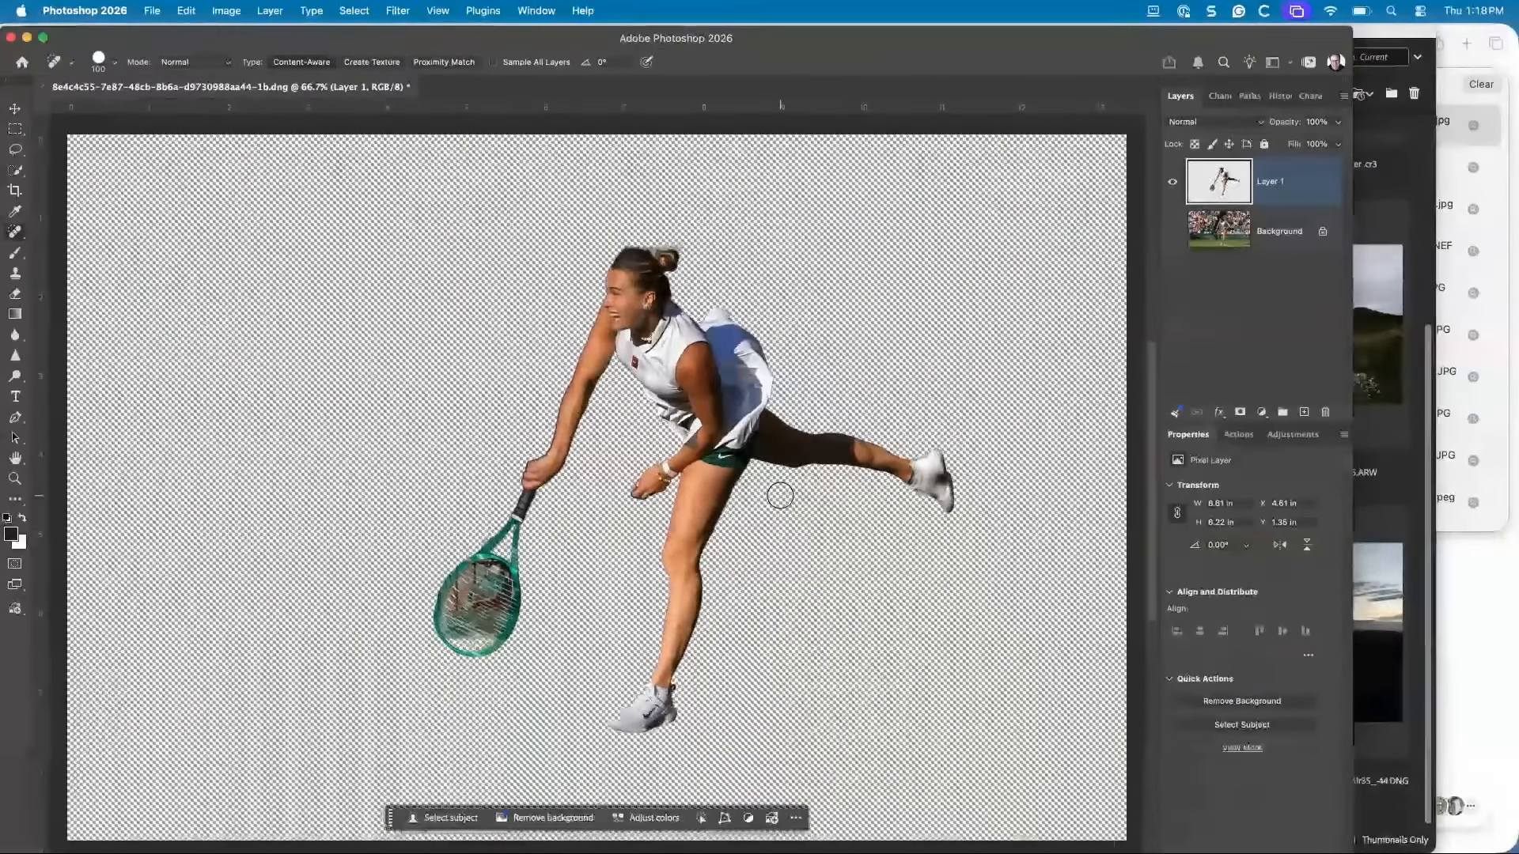
Apply Unsharp Mask to the player layer with amount 120%, radius 1.2 pixels and threshold 3 levels
key(super+equal)
key(super+equal)
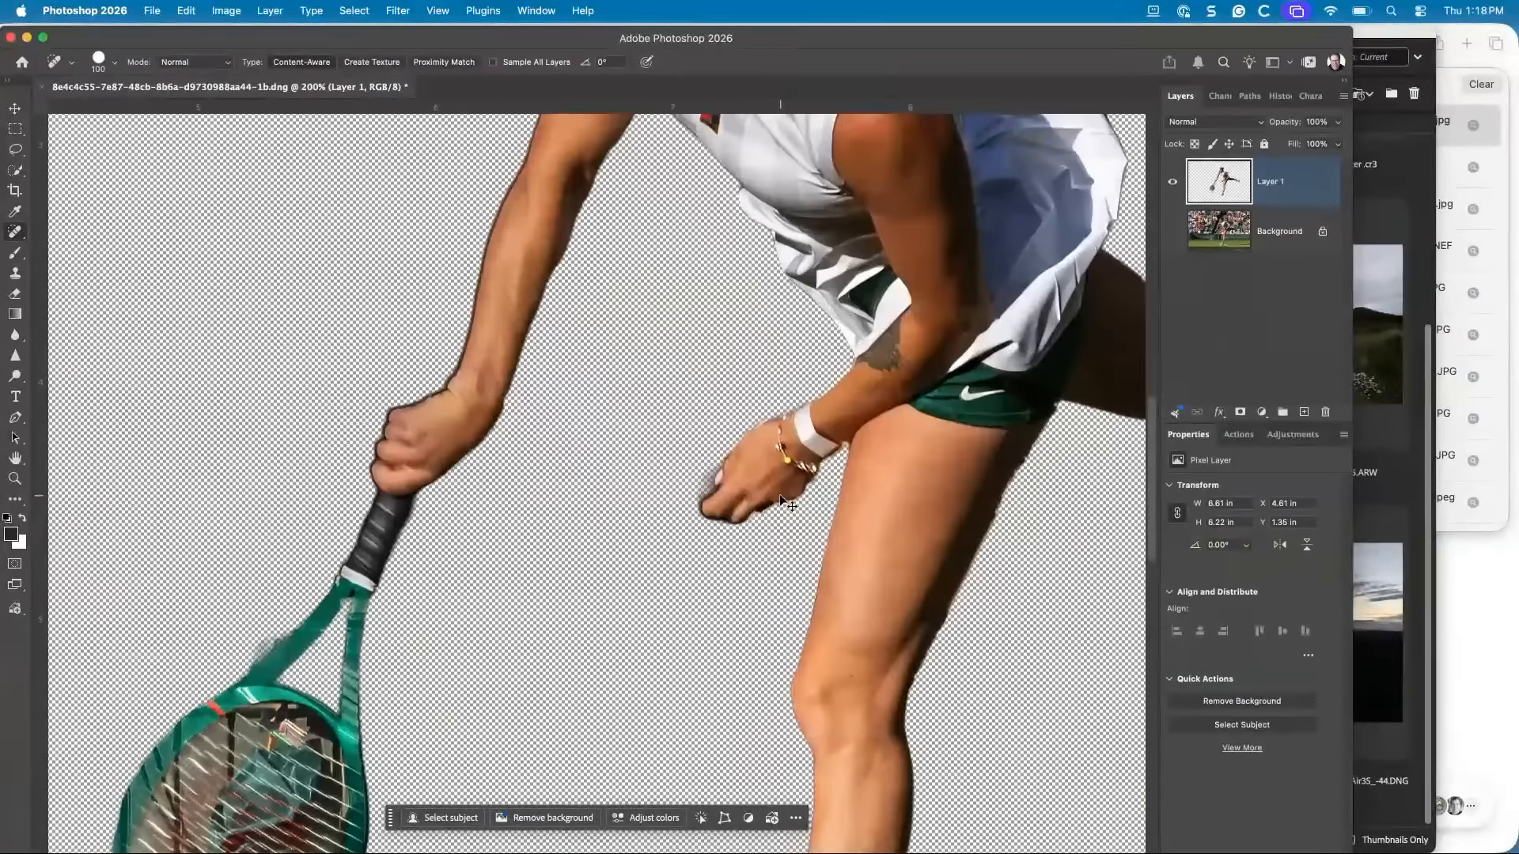
scroll(780, 496, up, 10)
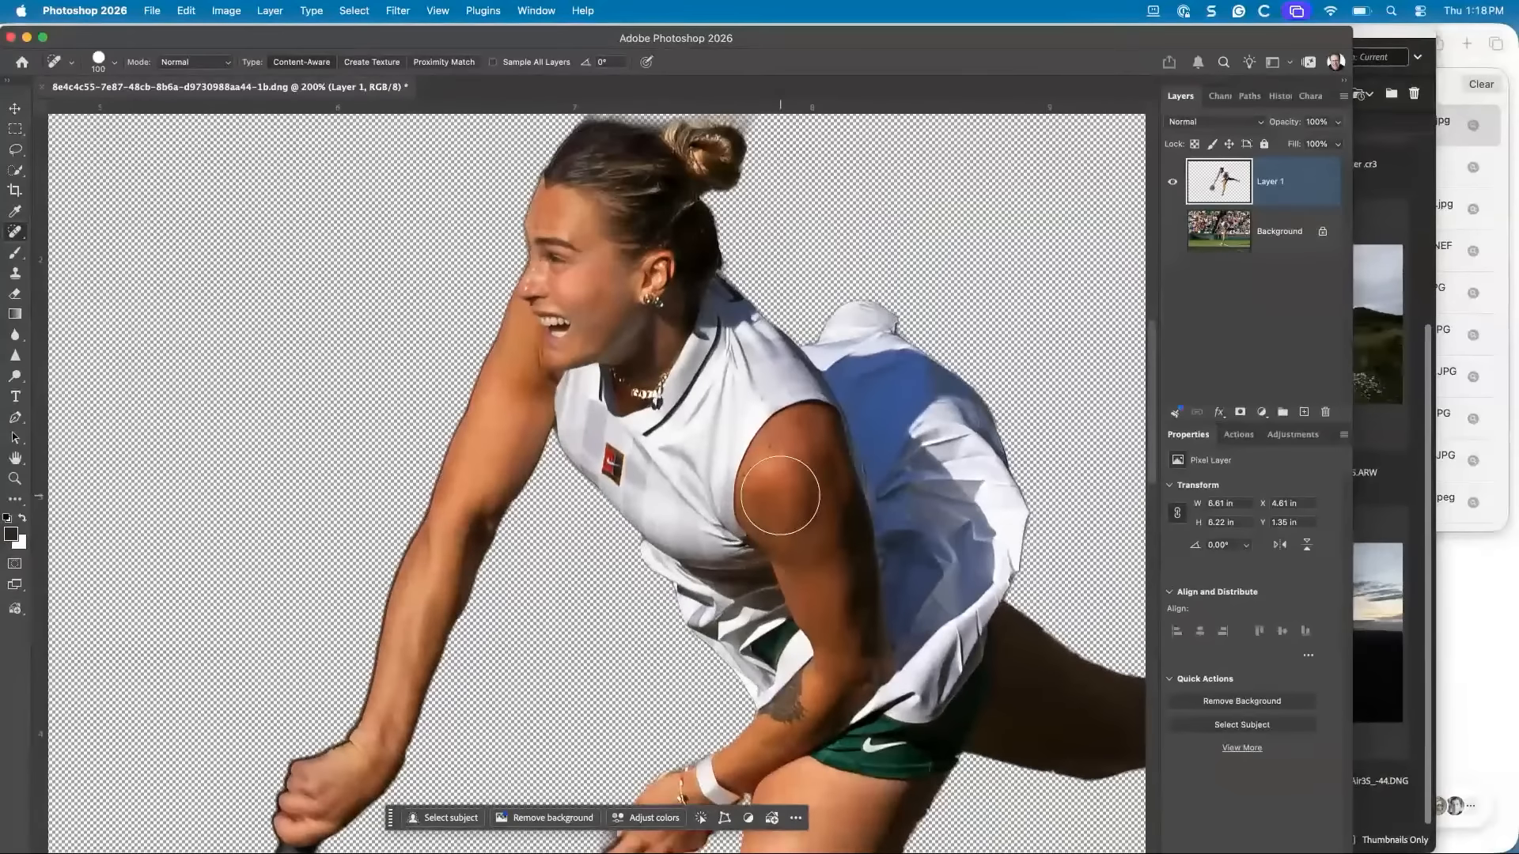
click(396, 12)
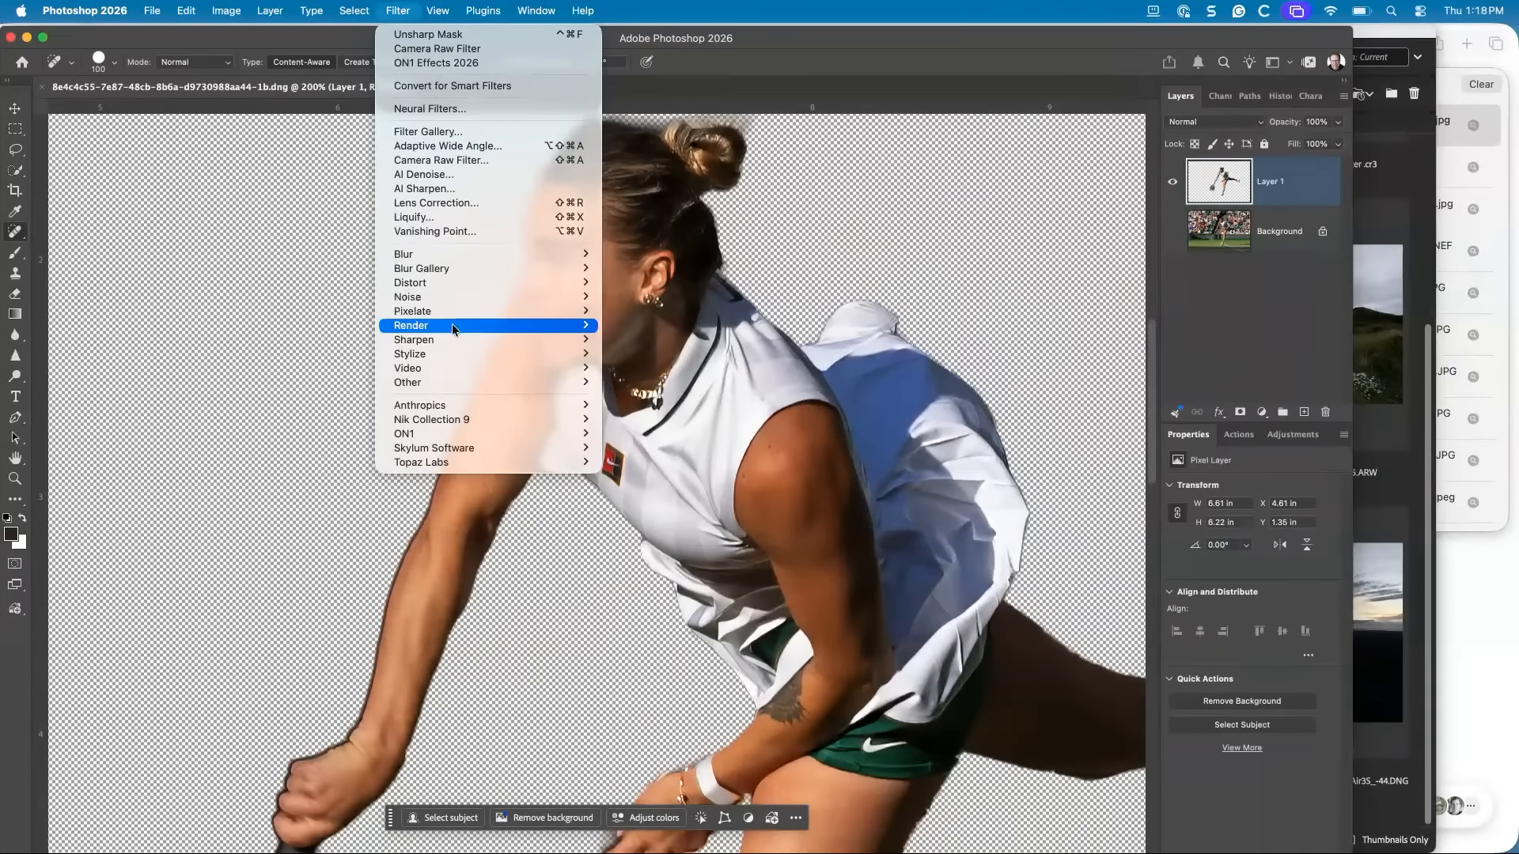
mouse_move(579, 344)
click(651, 395)
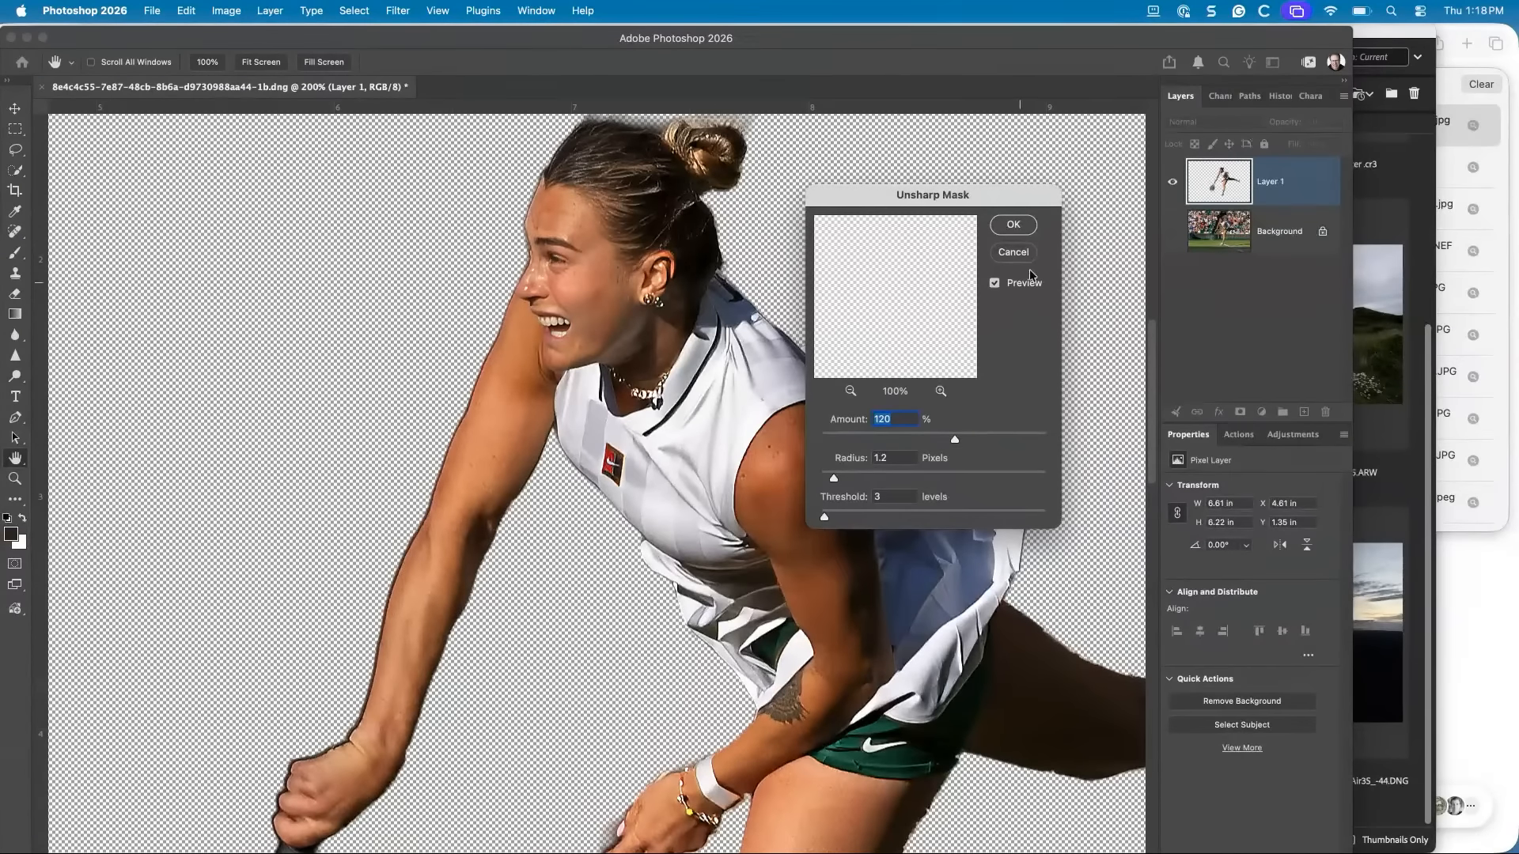
click(1014, 226)
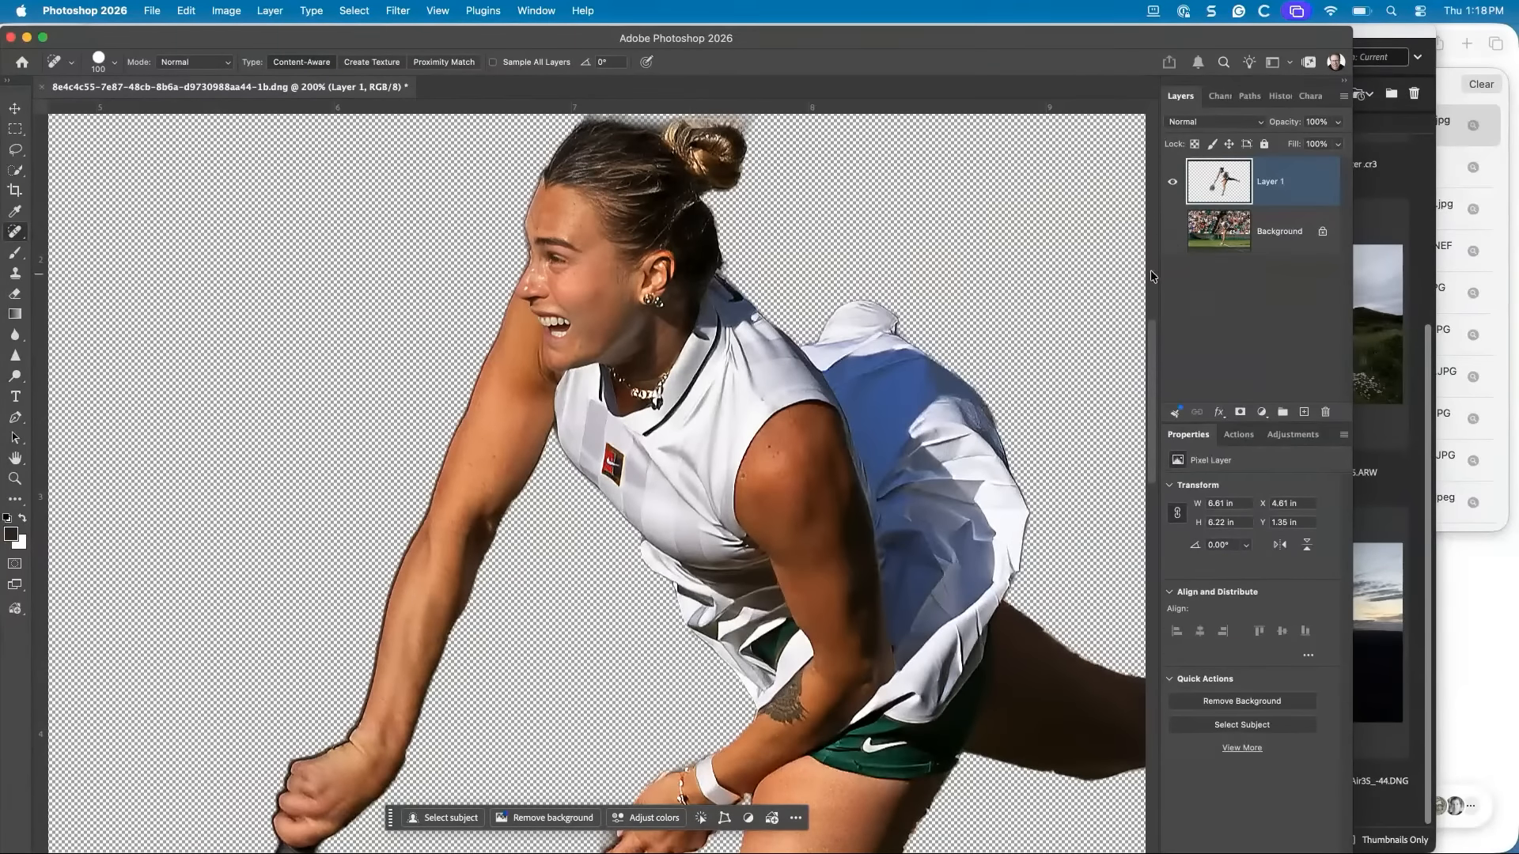
Show and activate the Background layer, and hide the player layer above it
click(1174, 233)
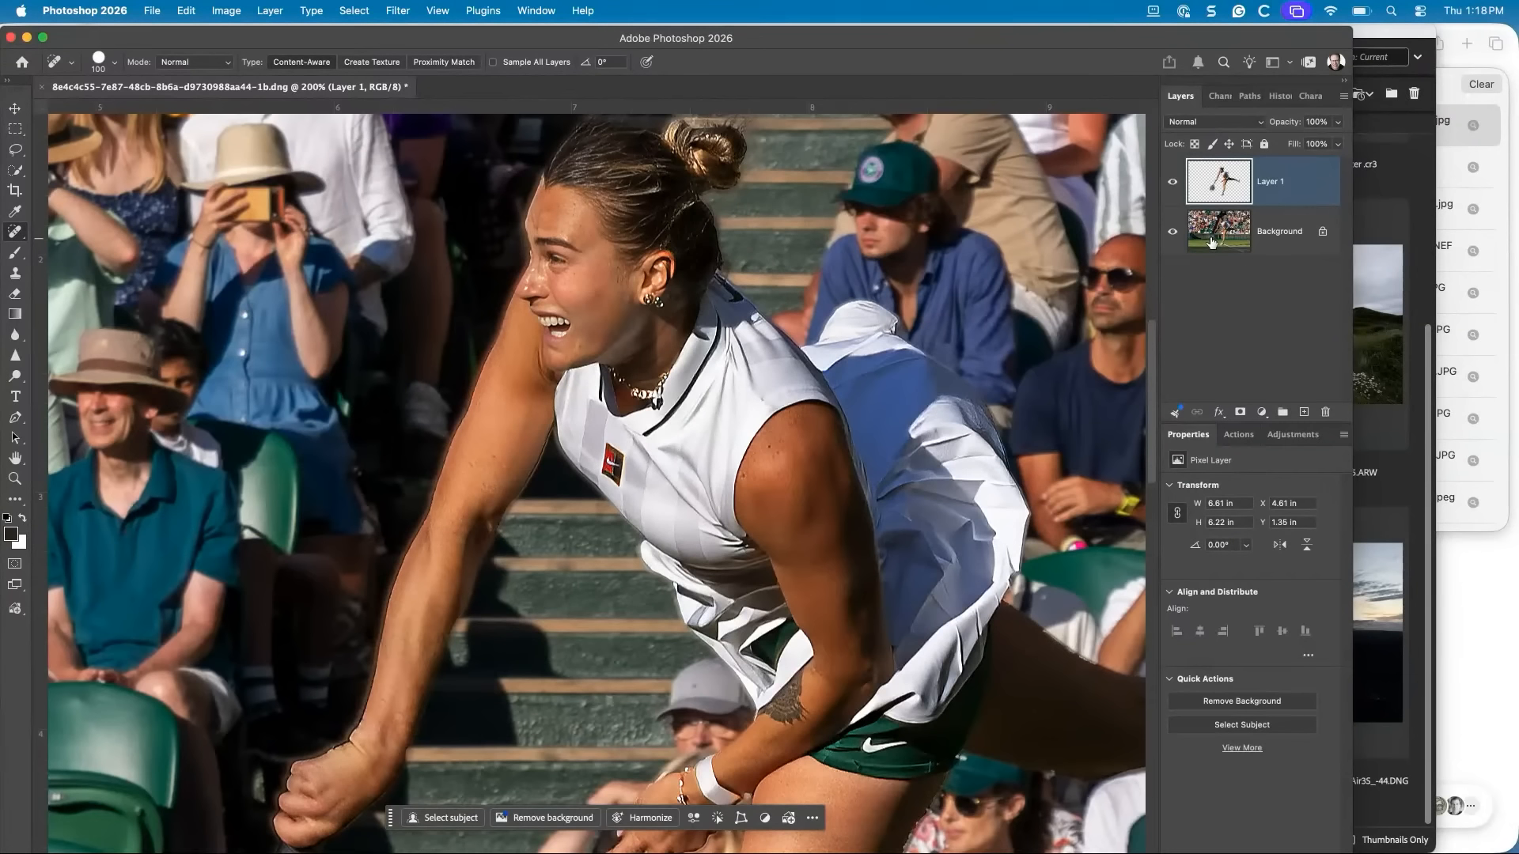
click(1213, 242)
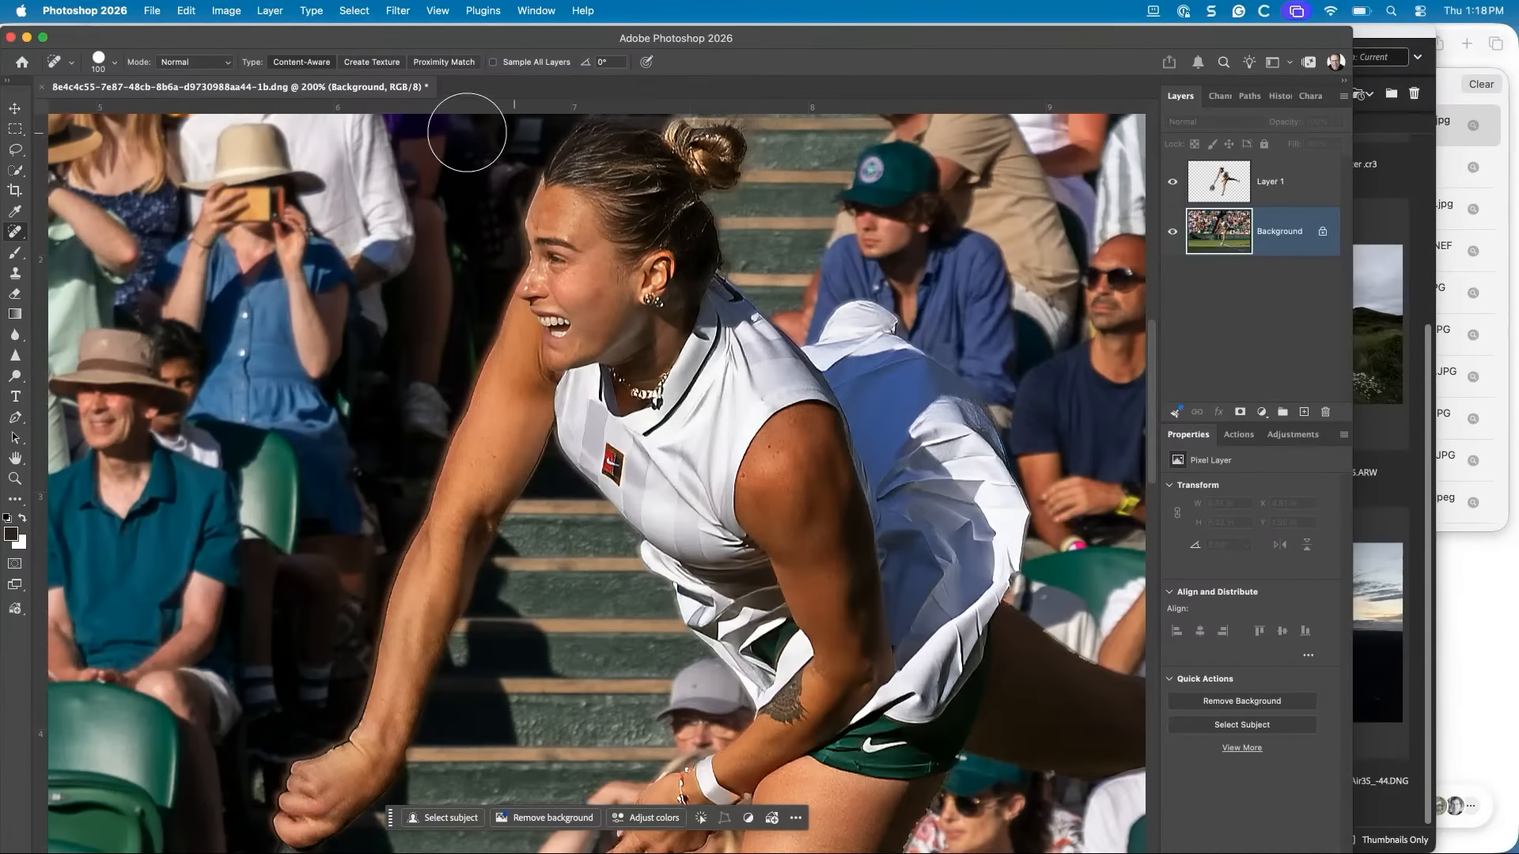
click(1173, 182)
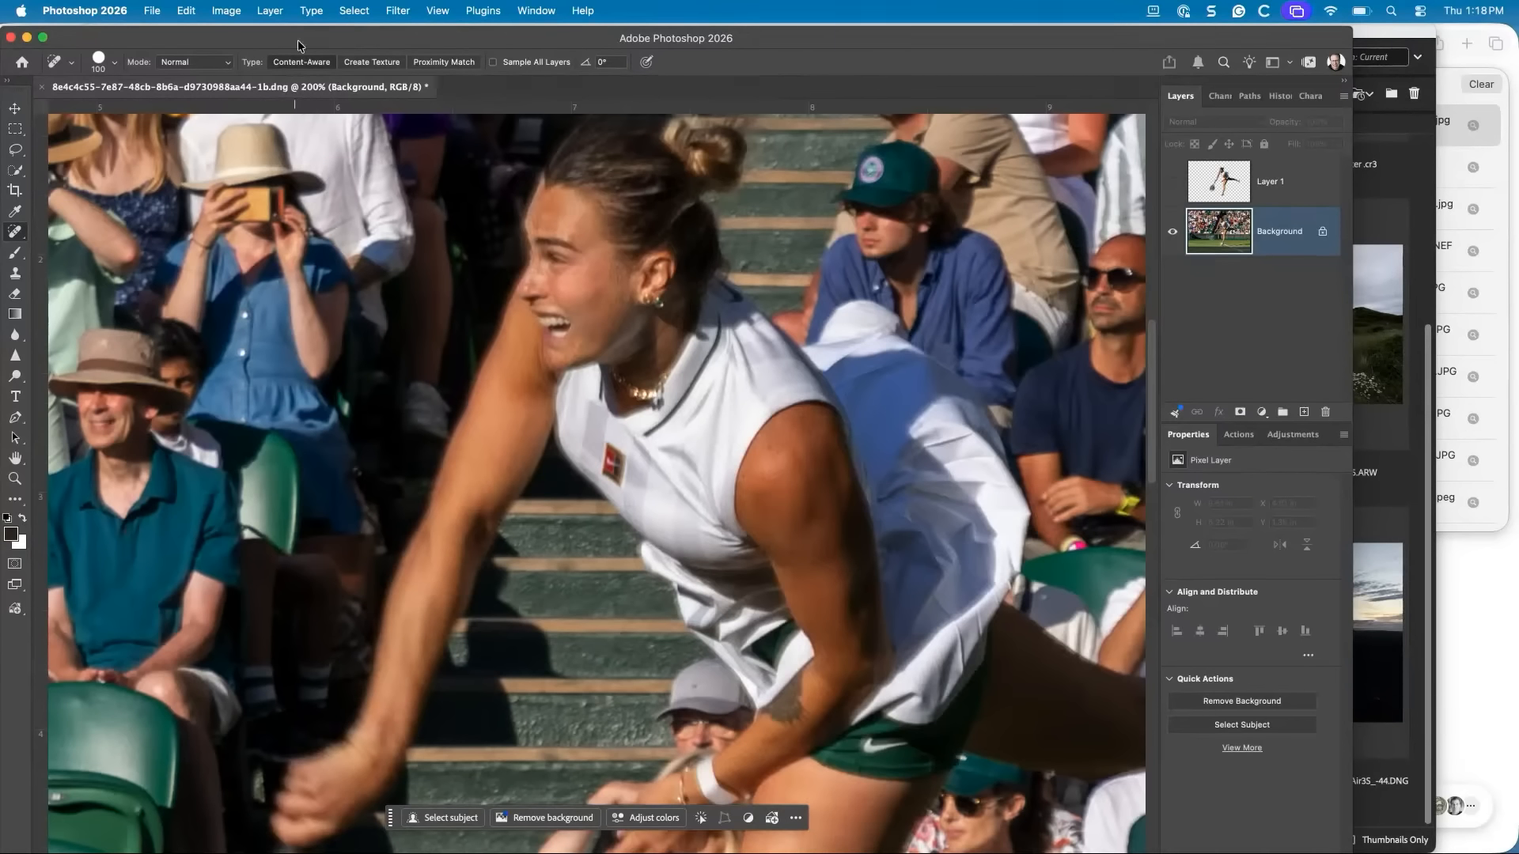
Open the Background layer in the Camera Raw Filter and enable Lens Blur
click(398, 12)
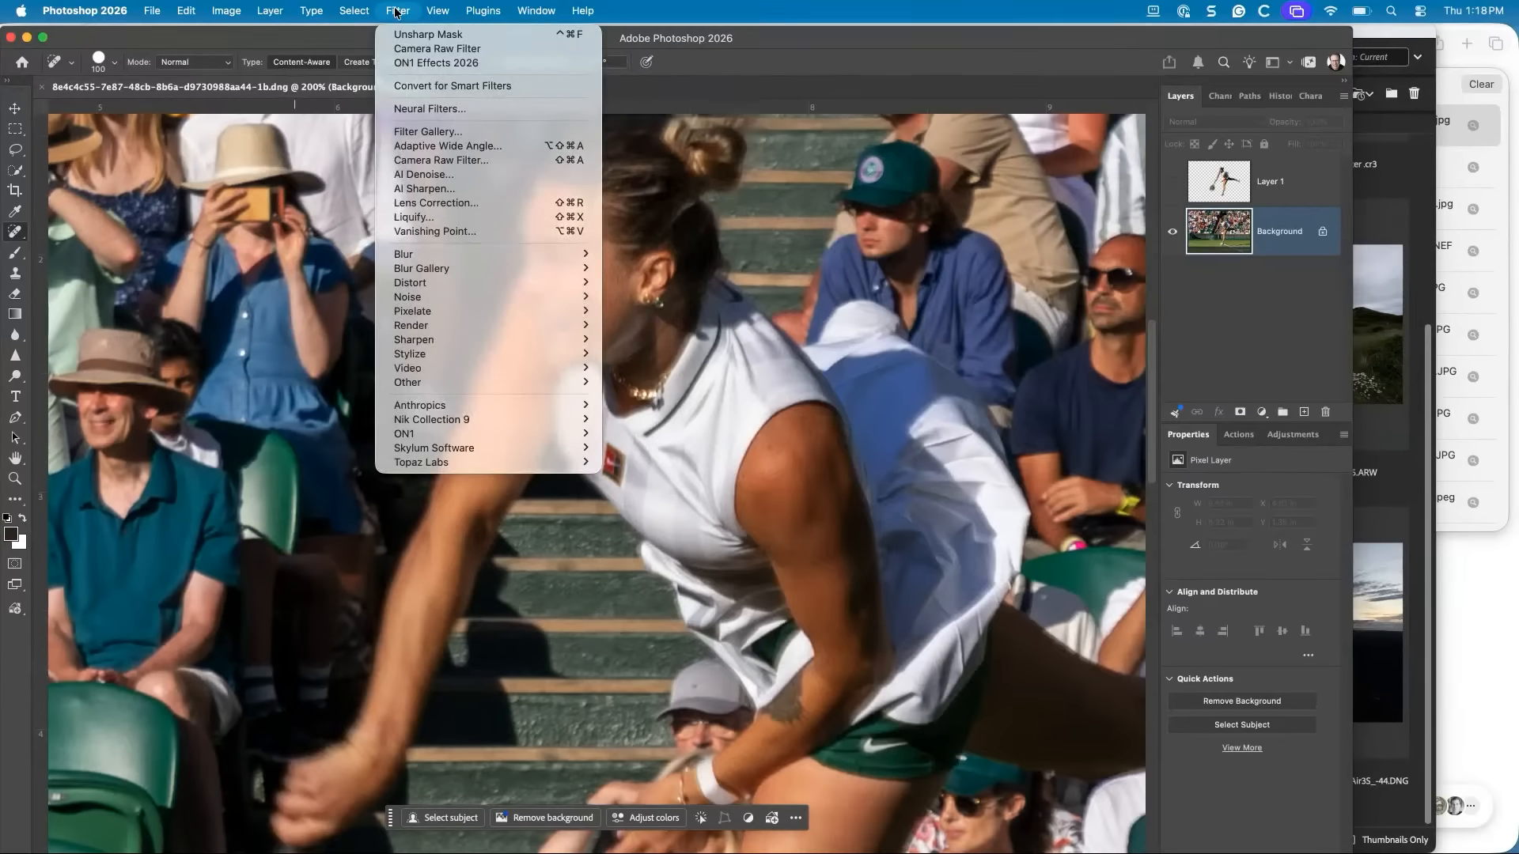
click(491, 160)
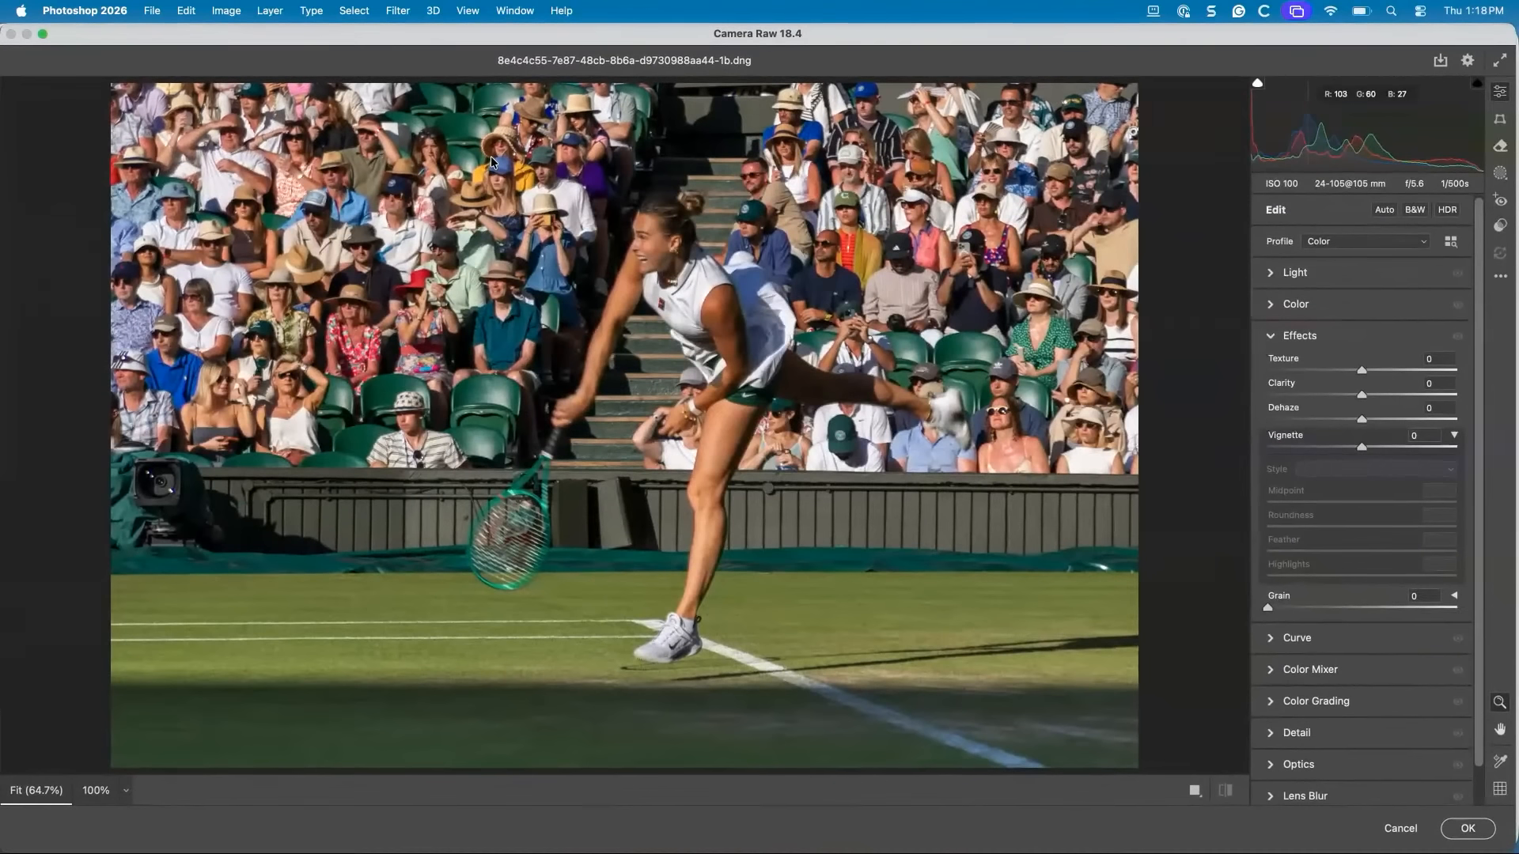
scroll(1337, 558, down, 1)
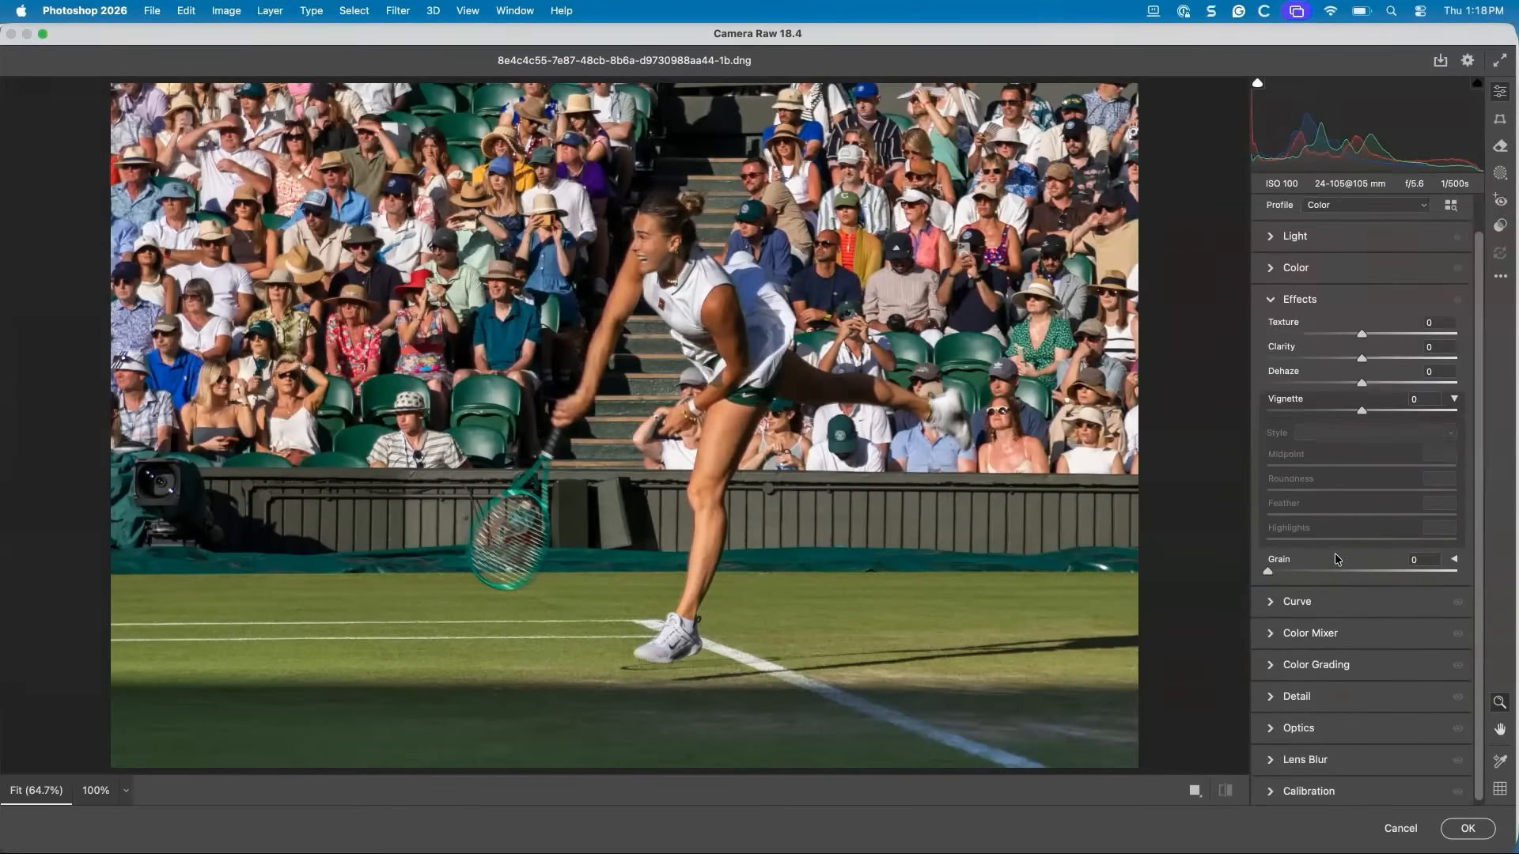
click(1329, 758)
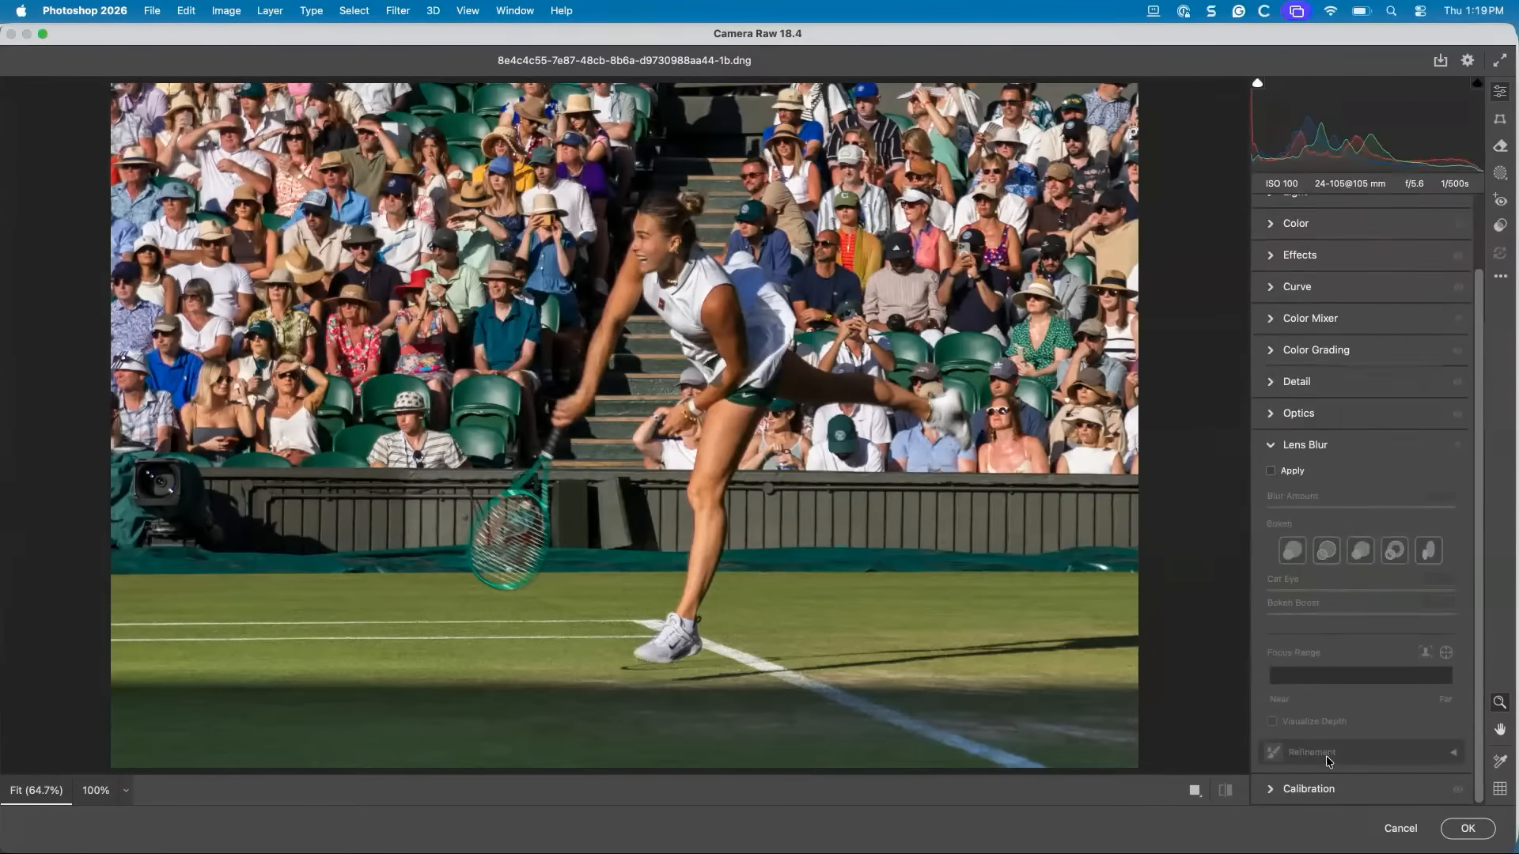
click(1271, 471)
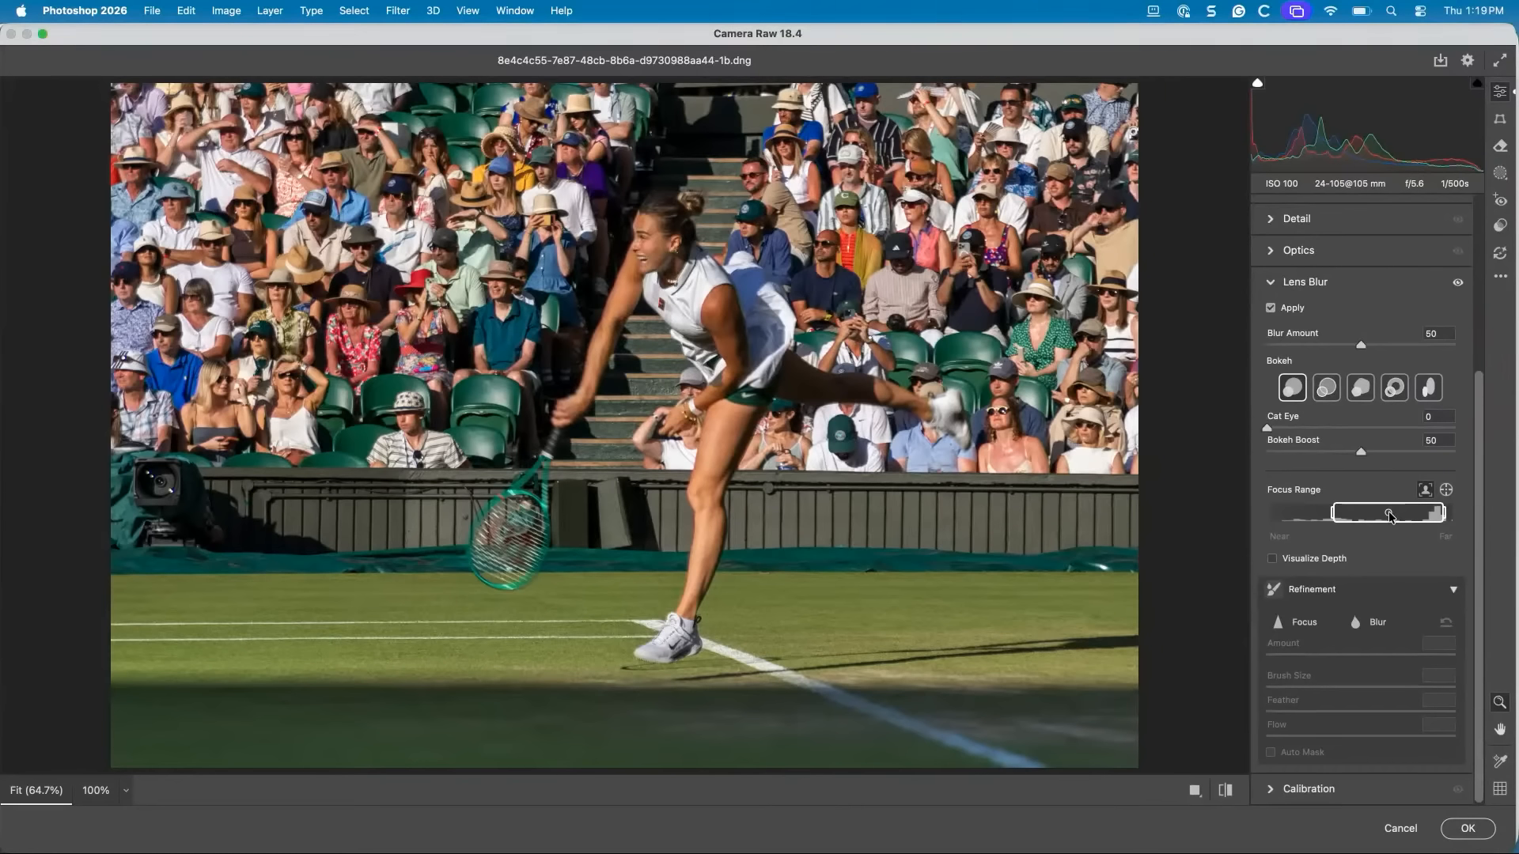
Shift the Lens Blur focus range to the near end, set the blur amount to 63 and apply the filter
drag(1390, 515, 1292, 528)
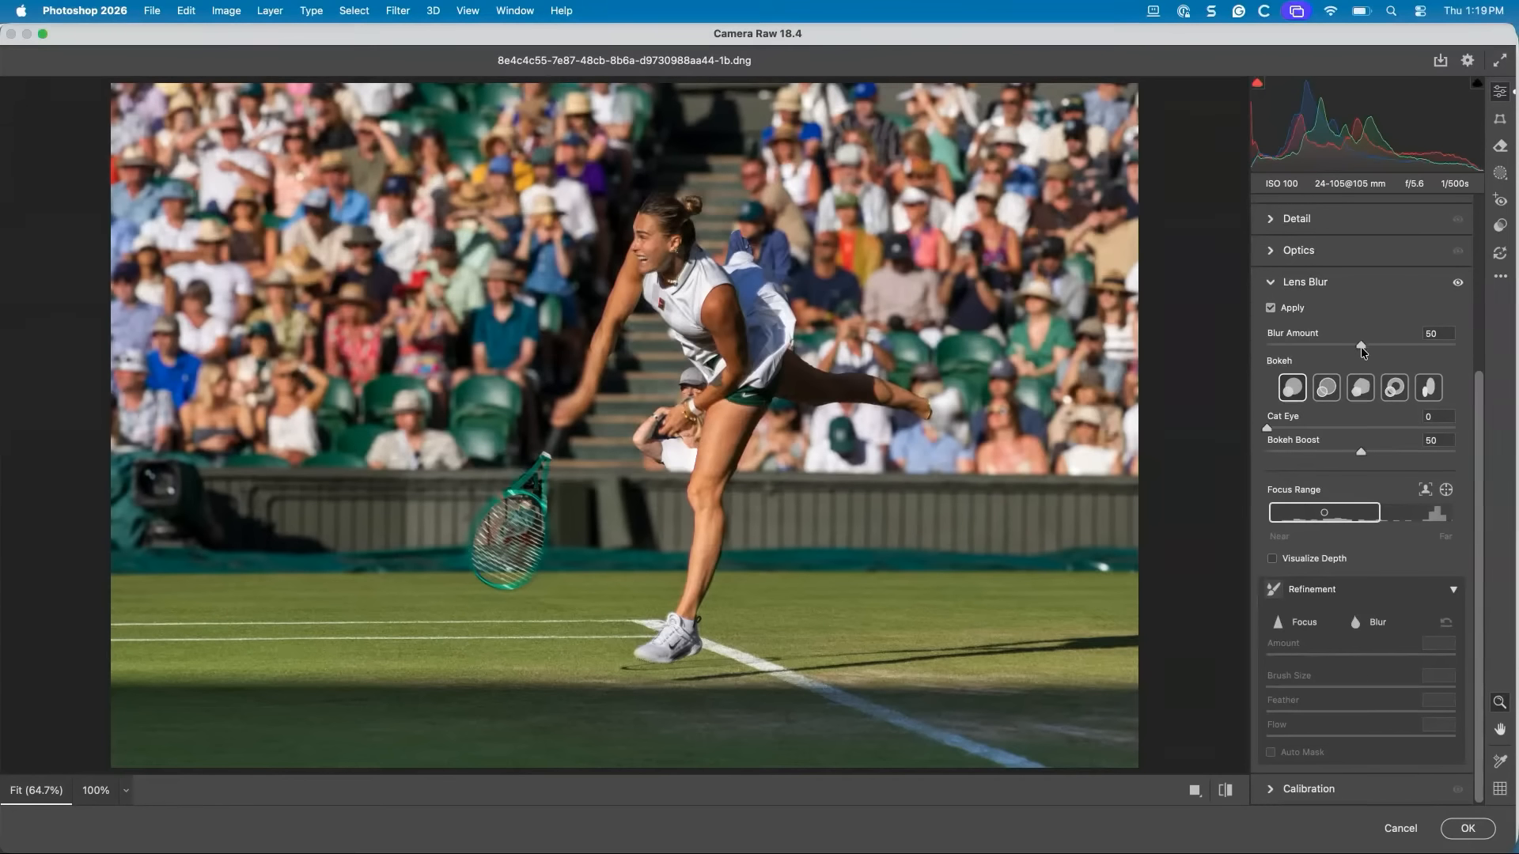
drag(1369, 348, 1383, 348)
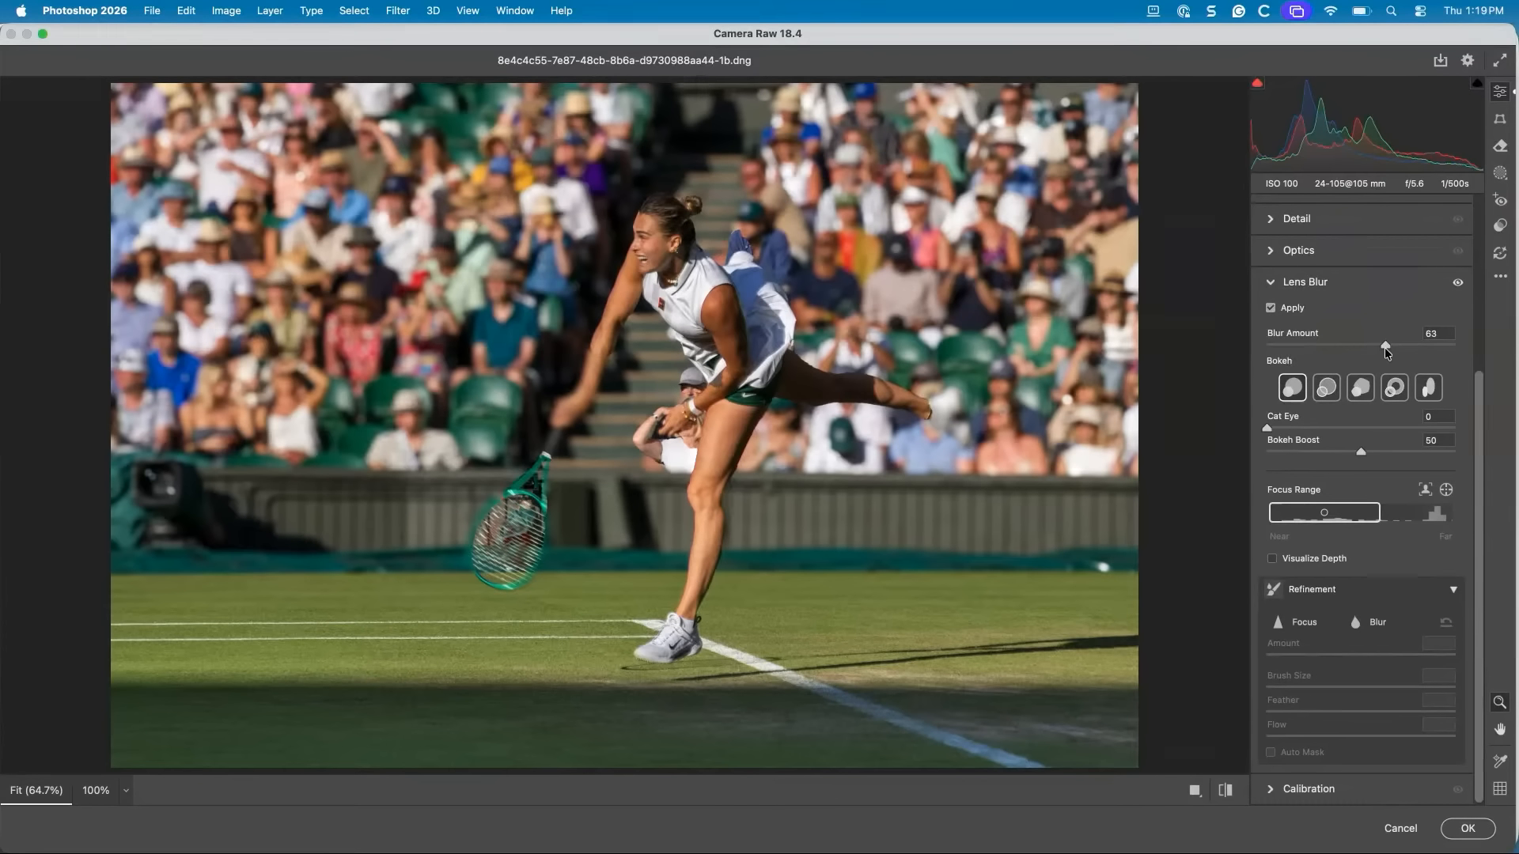
drag(1385, 348, 1386, 348)
click(1463, 826)
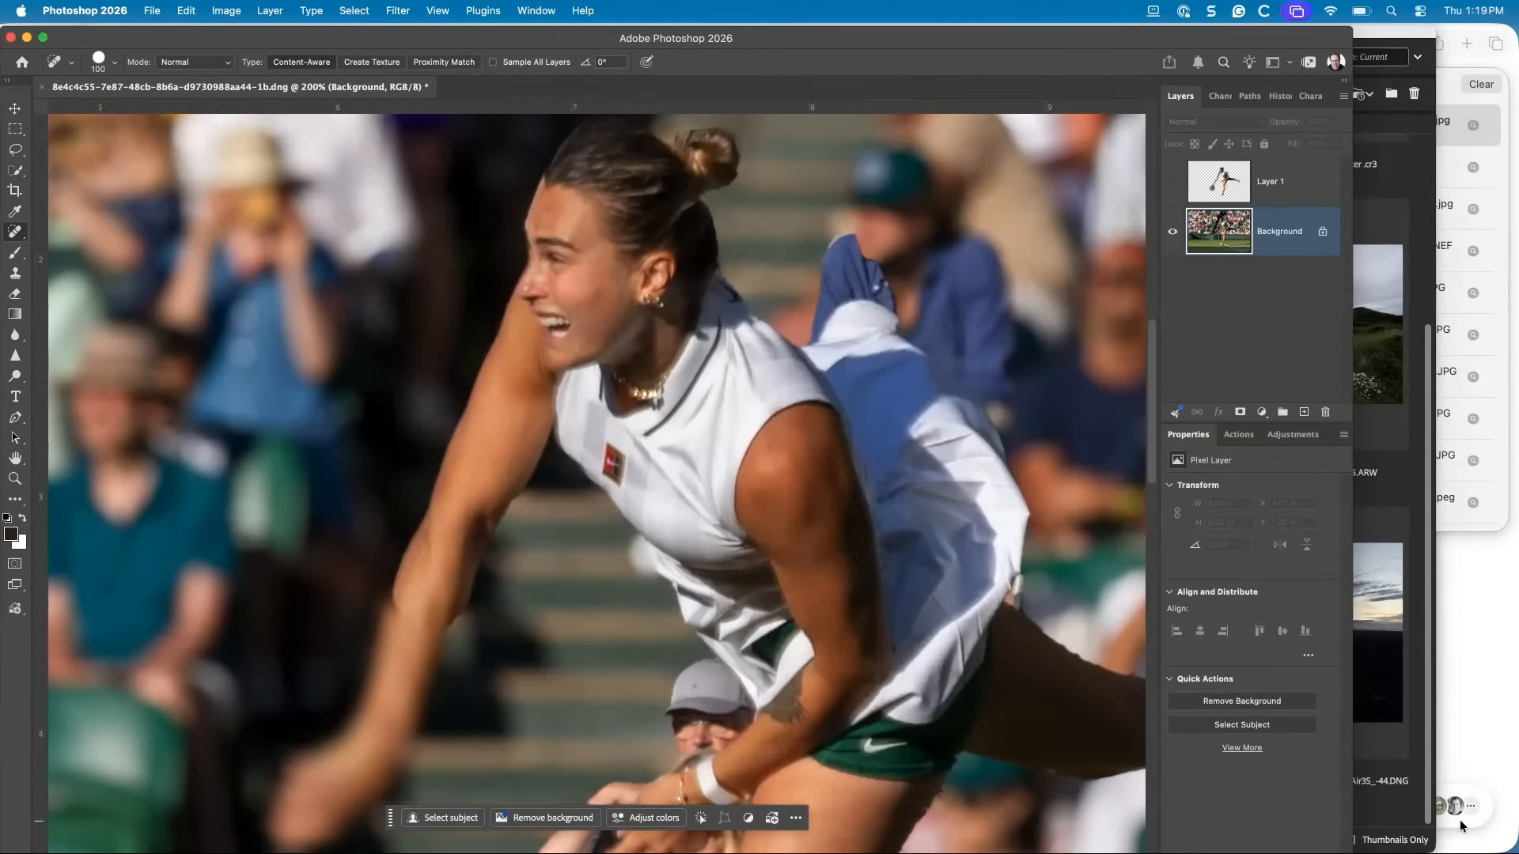
Show the sharpened player layer over the blurred crowd and merge it down into the Background
scroll(949, 477, right, 5)
scroll(949, 477, right, 5)
scroll(949, 477, down, 2)
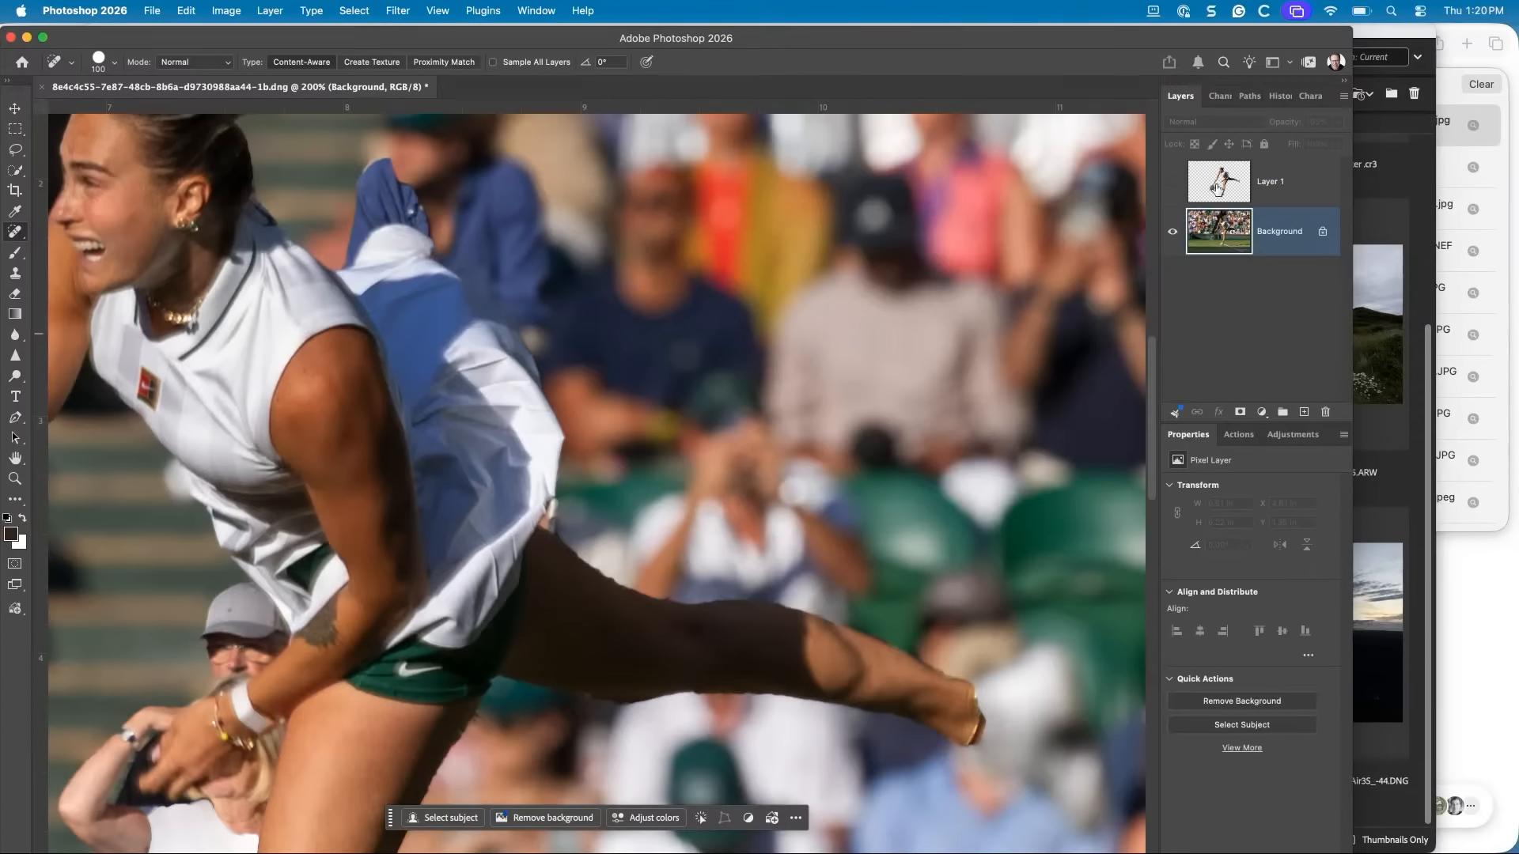
click(1170, 187)
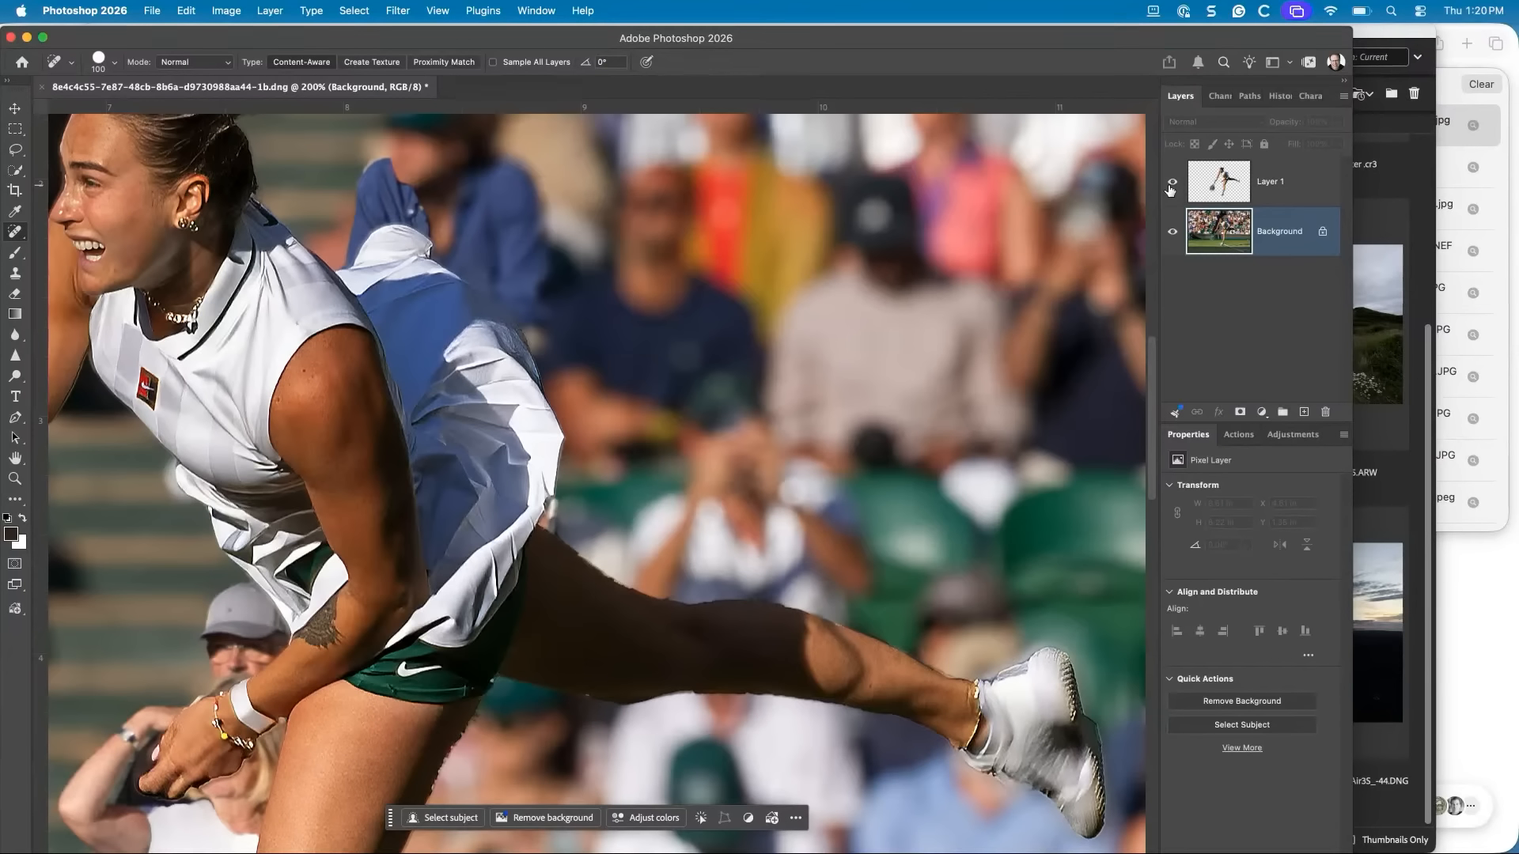
key(super+minus)
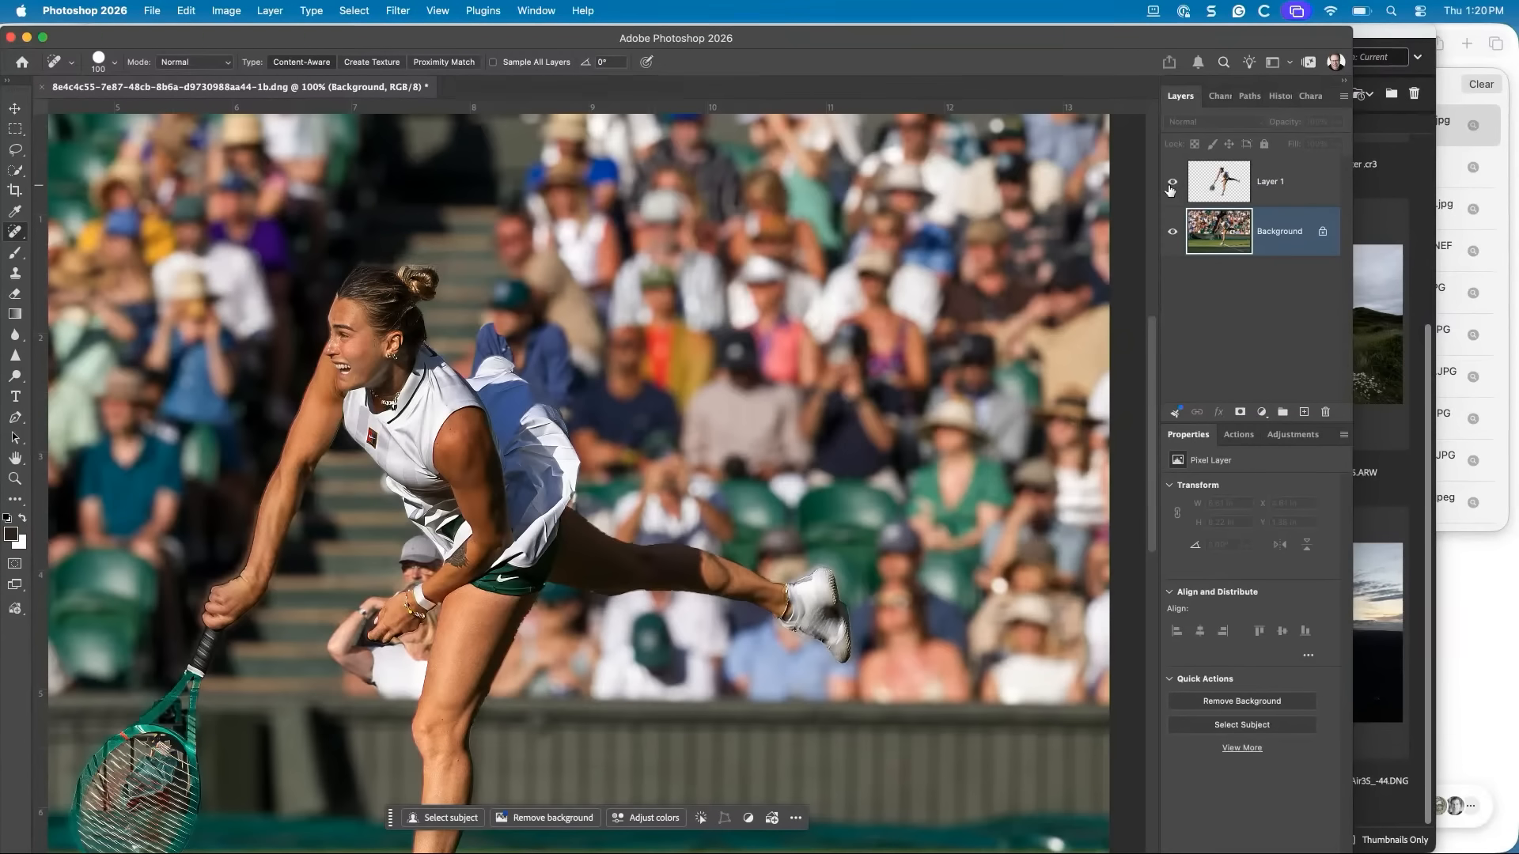
key(super+minus)
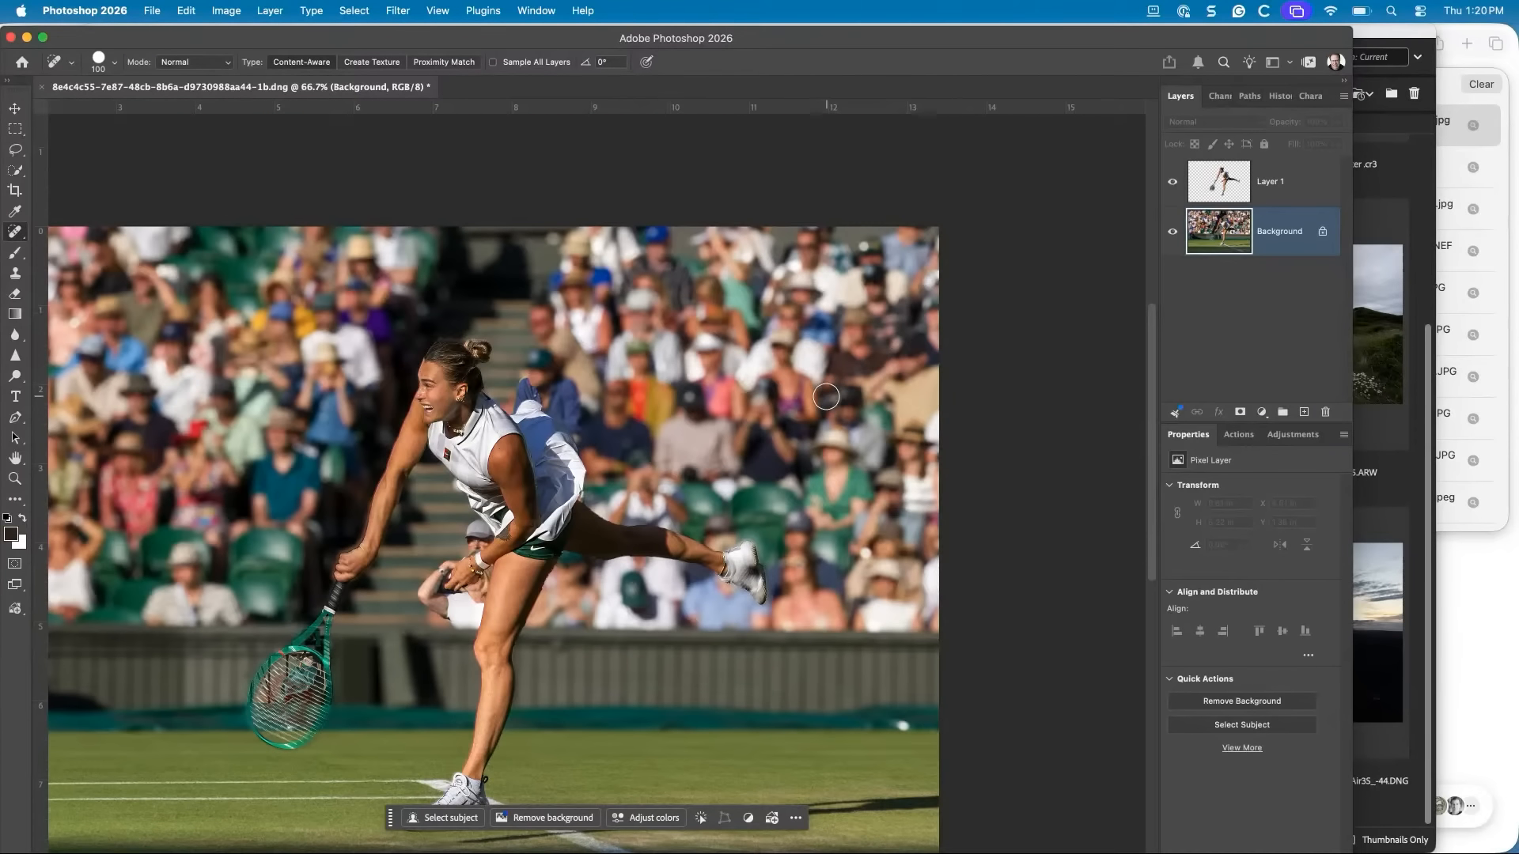
scroll(826, 396, left, 5)
scroll(826, 396, down, 2)
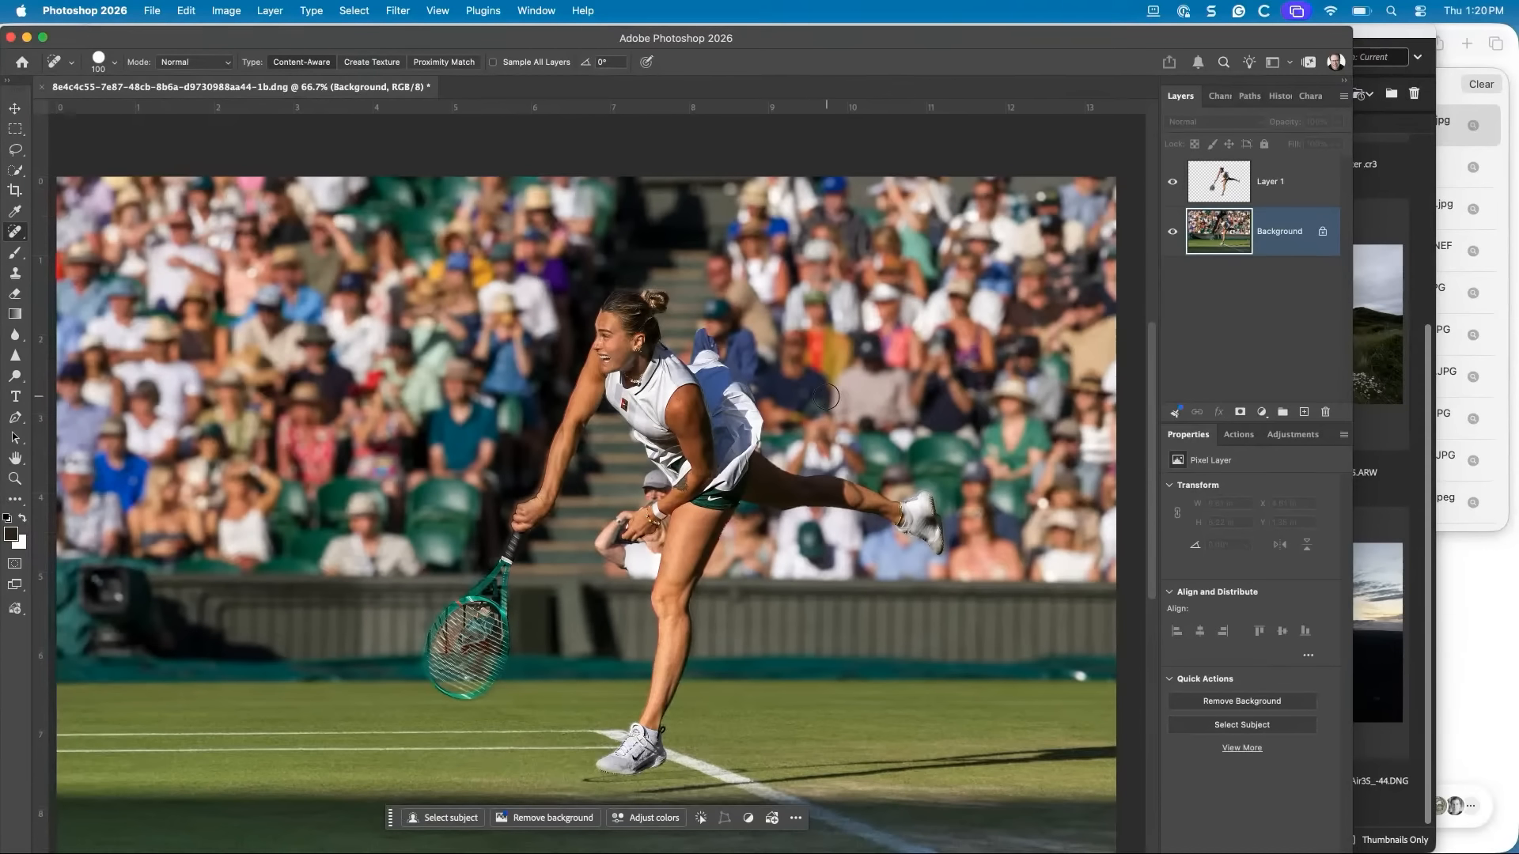
scroll(826, 396, left, 1)
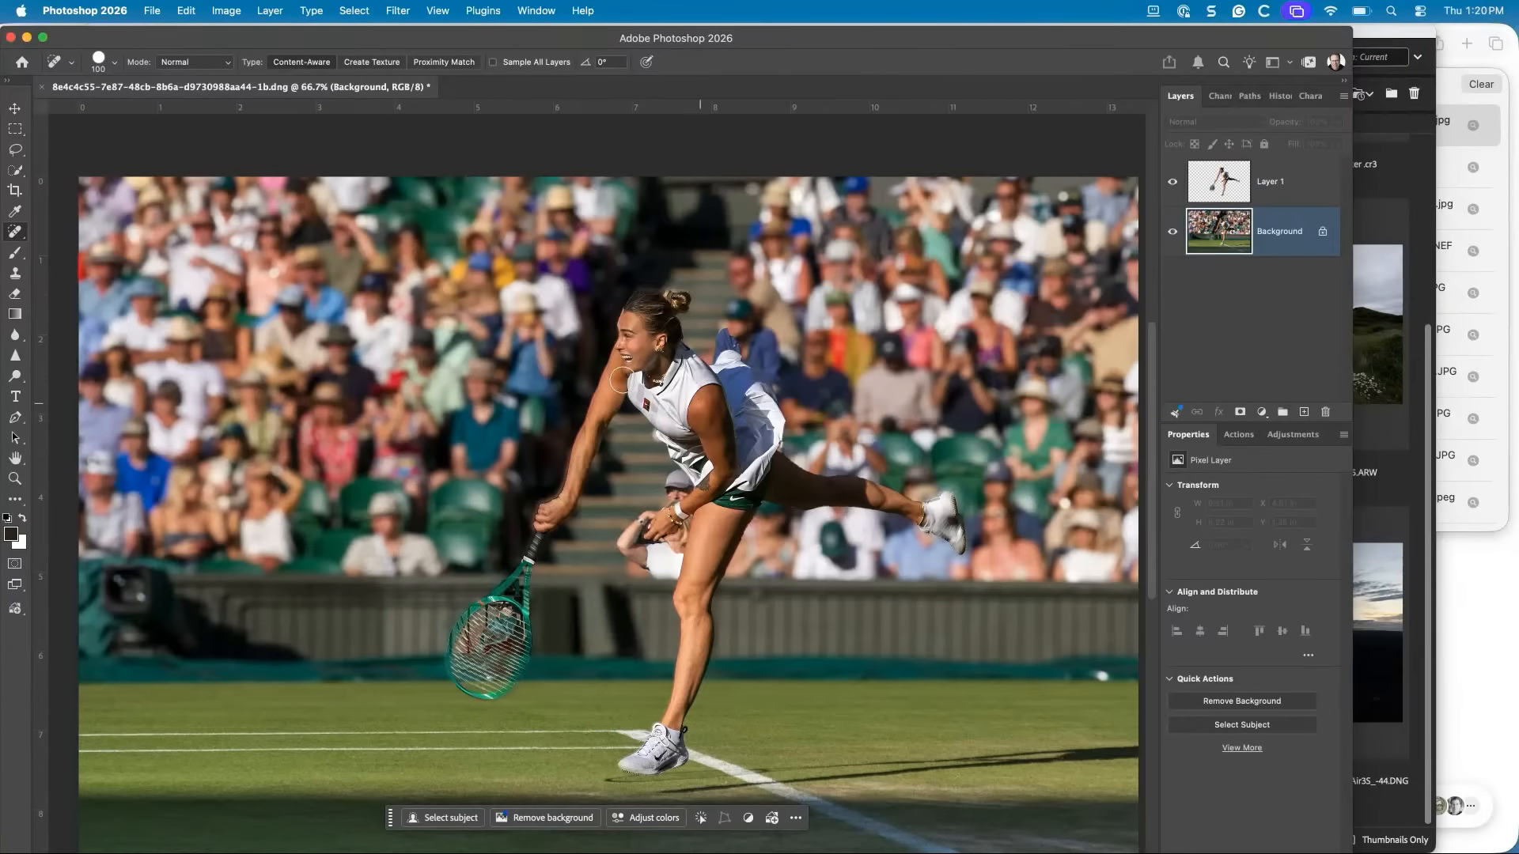
click(1293, 190)
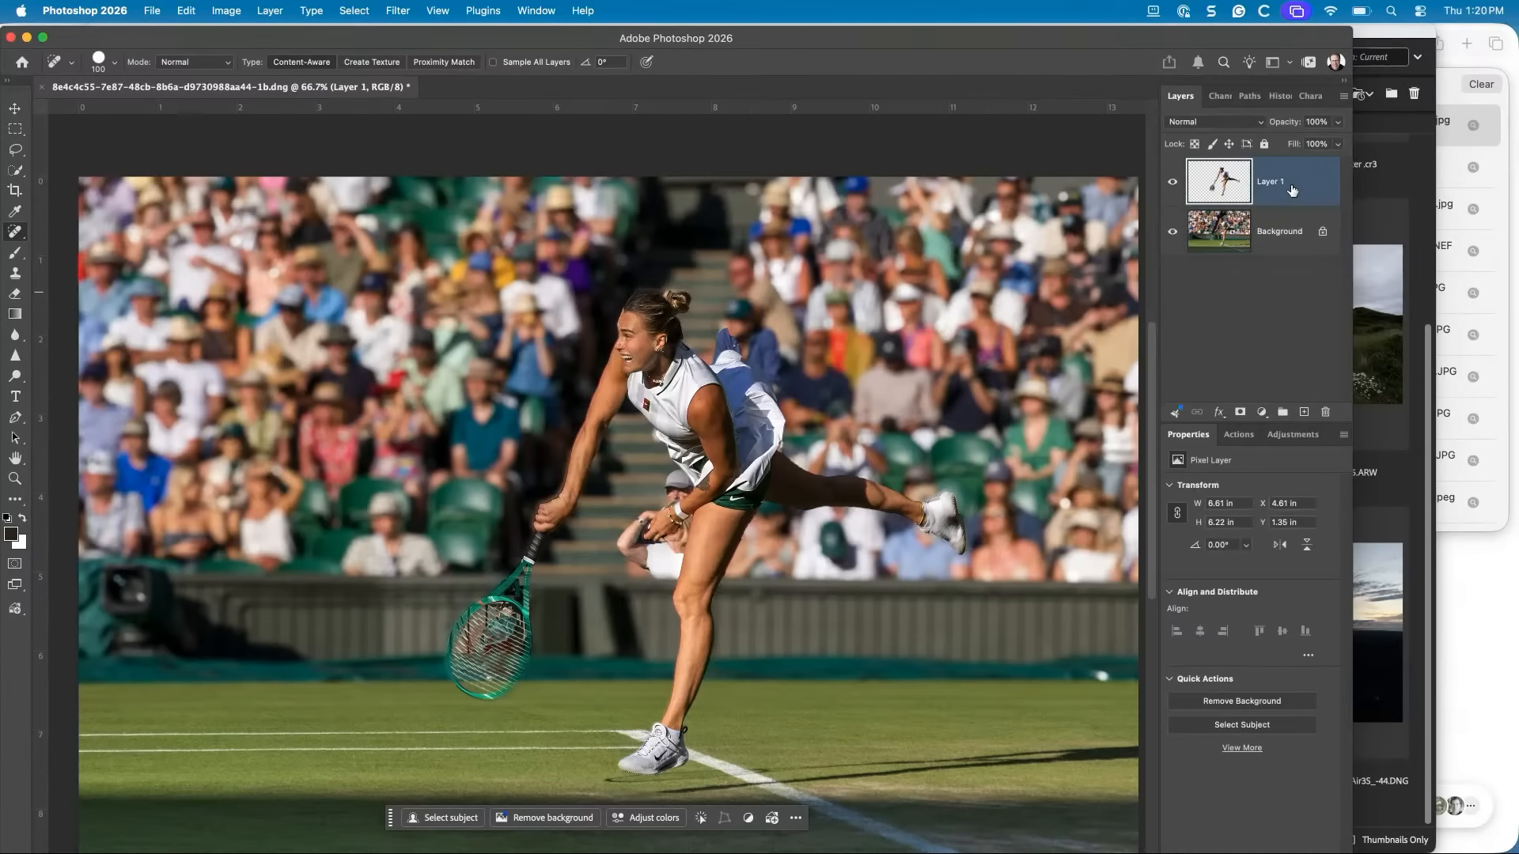
key(Delete)
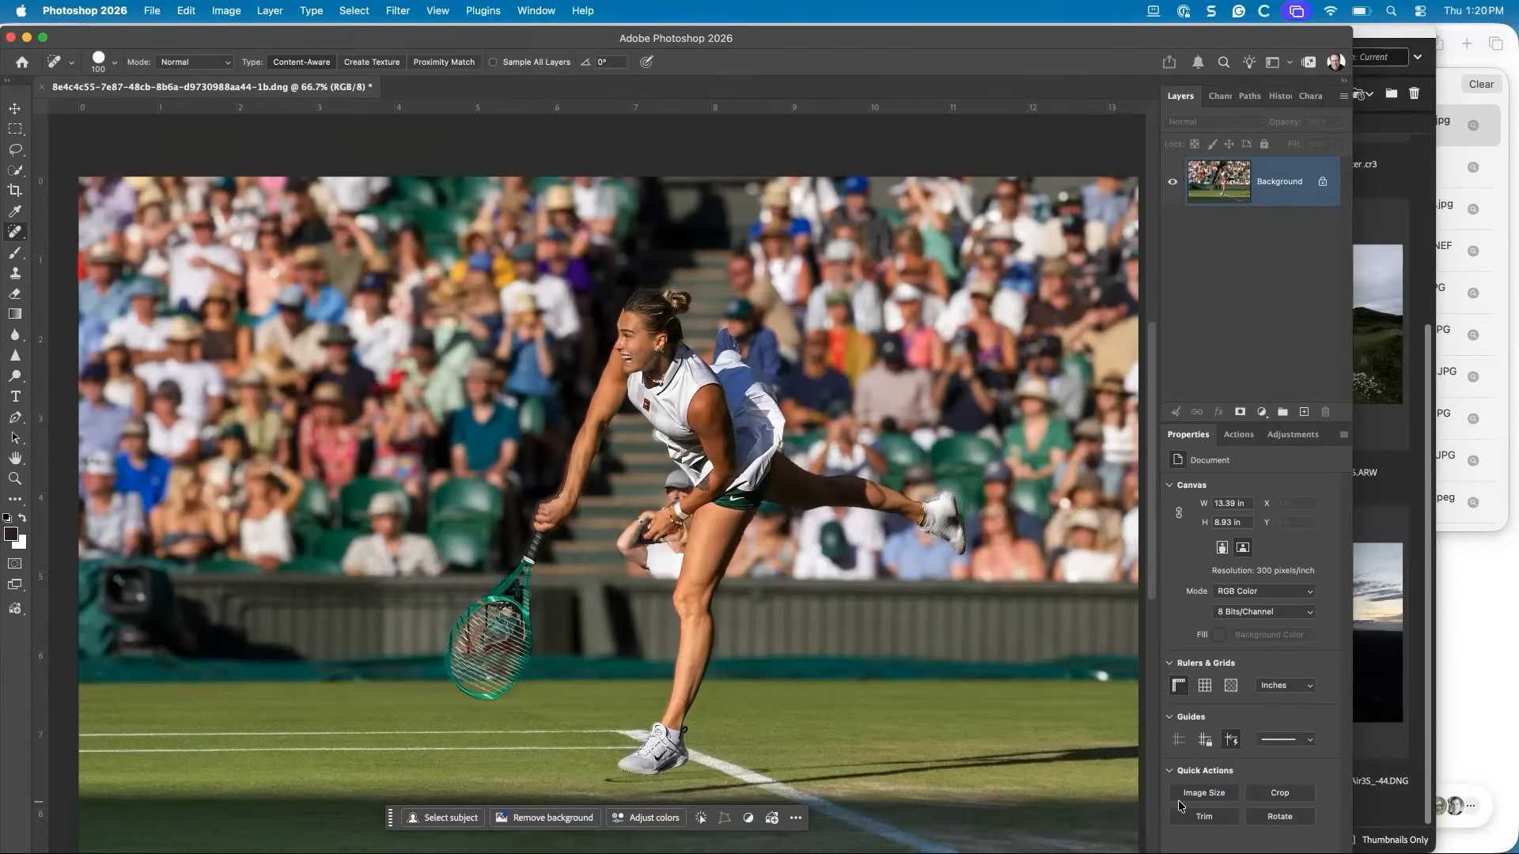
Heal the small bright spot at the base of the court wall near the photo's right edge and activate the Move Tool
click(1103, 677)
key(super+minus)
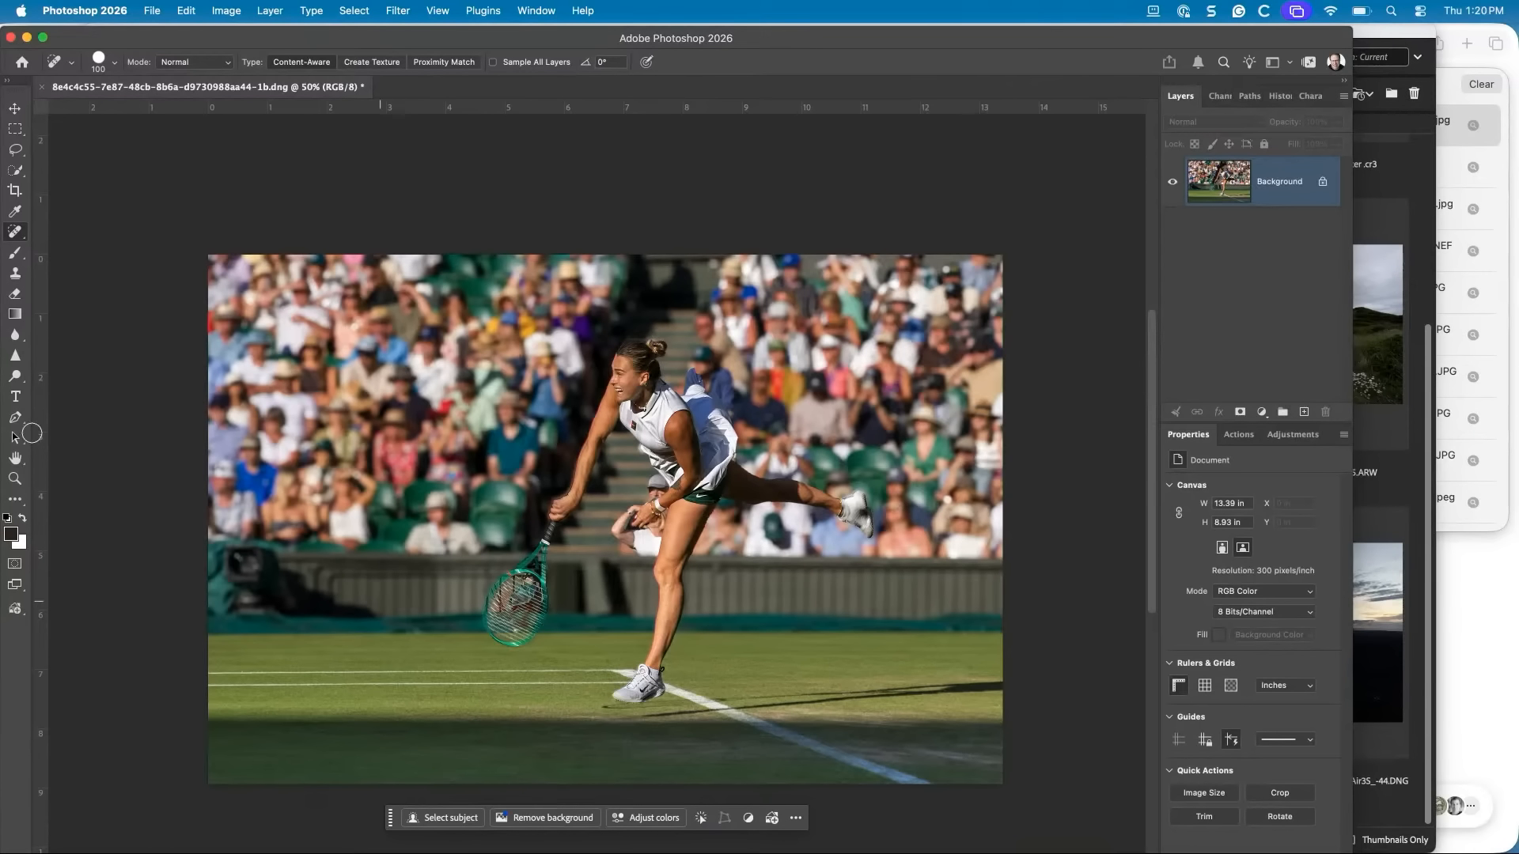
click(16, 109)
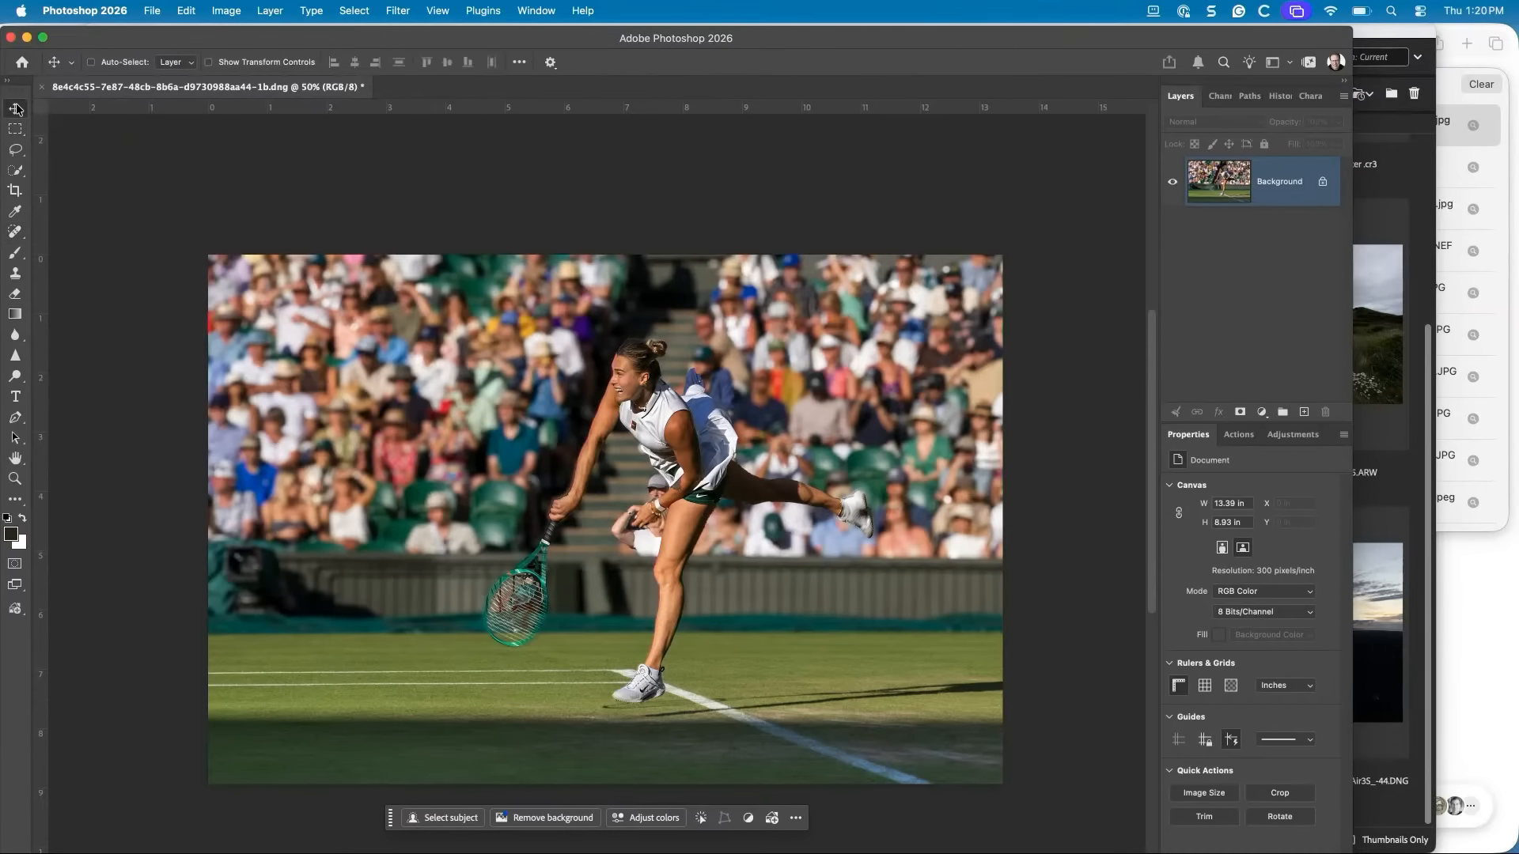
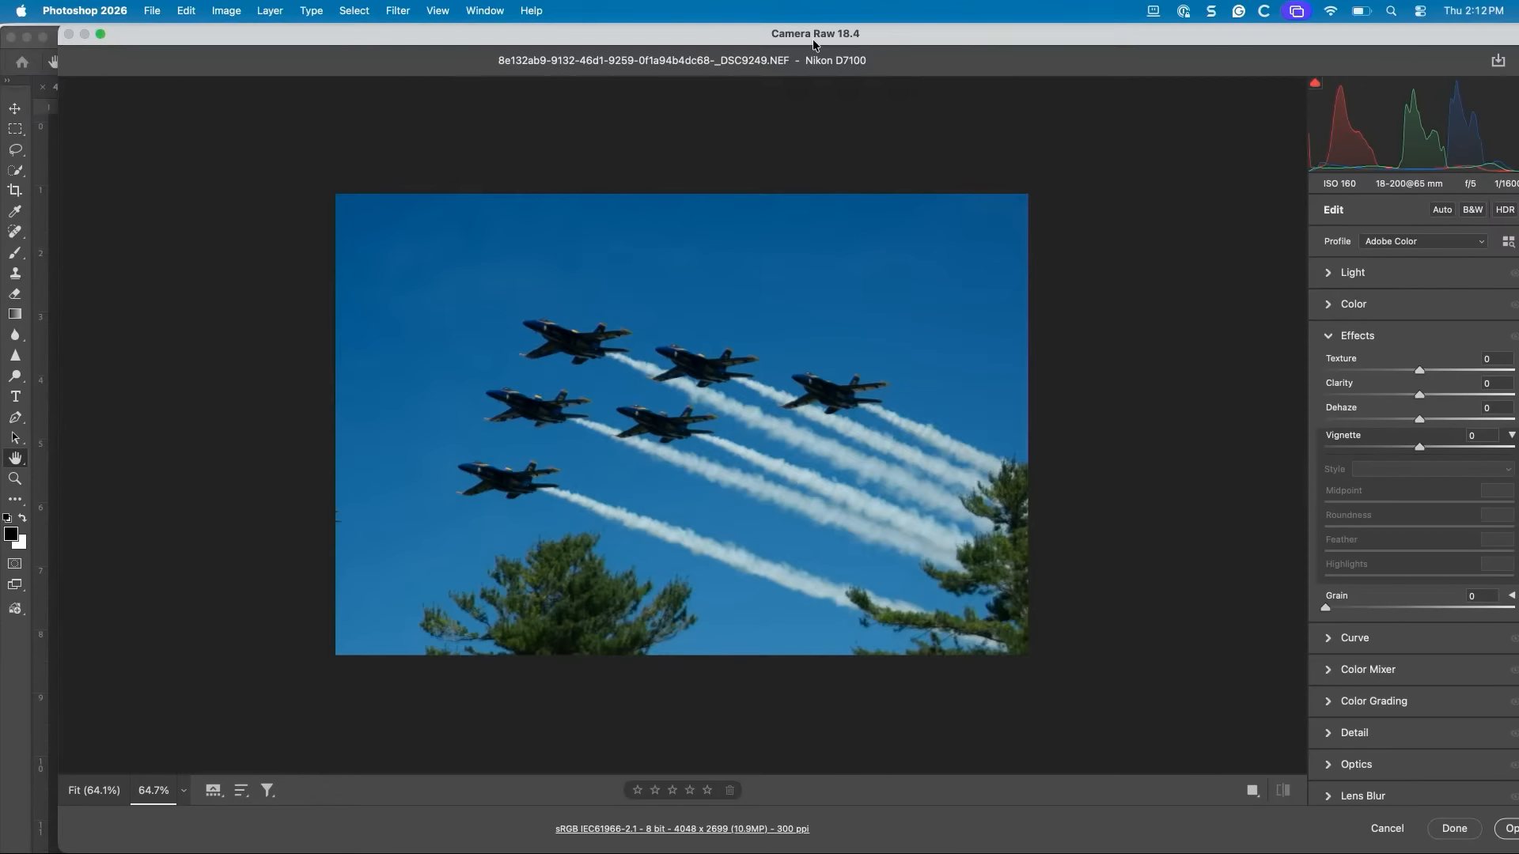
Apply Auto adjustments to the raw photo of the six jets, raise its Shadows further and open it in Photoshop
drag(899, 33, 858, 40)
click(1388, 211)
click(1275, 273)
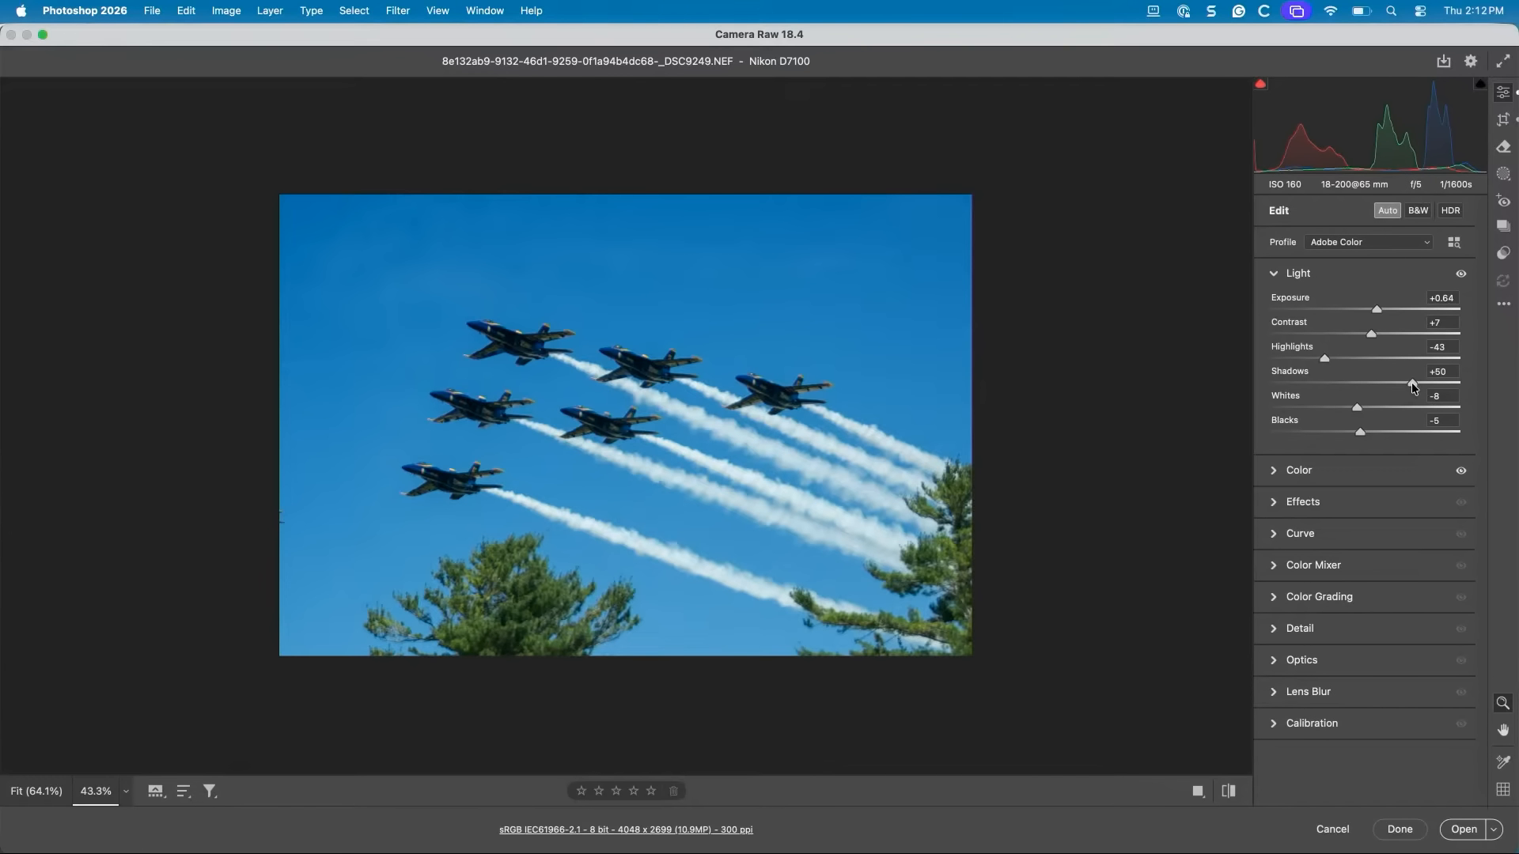
drag(1429, 385, 1444, 394)
click(1463, 830)
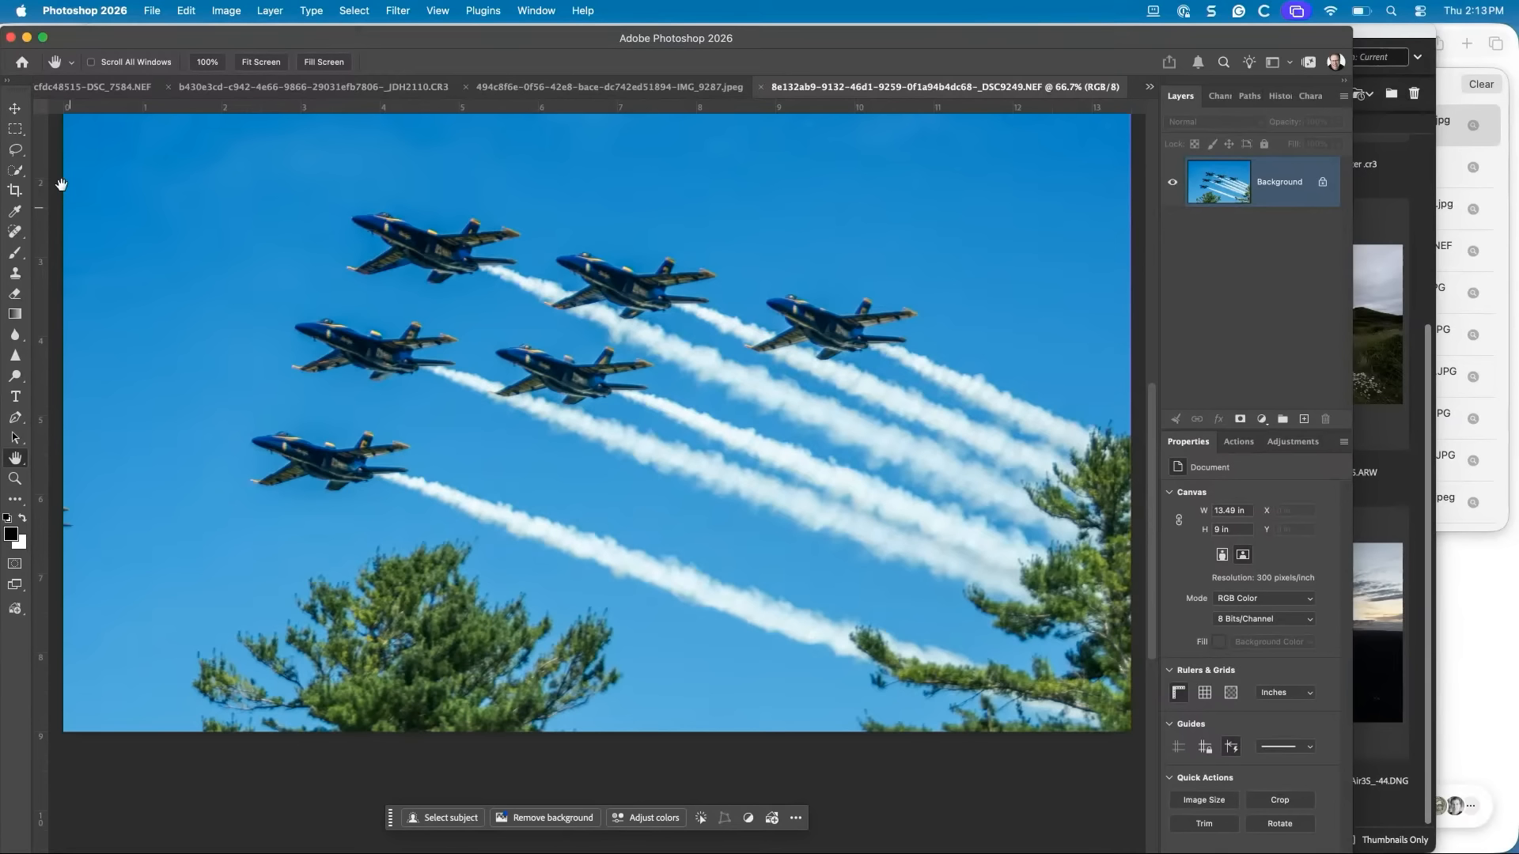
Lasso loosely around the left tree below the jets and add the right tree with its branches to the selection
click(16, 150)
mouse_move(187, 734)
mouse_down()
mouse_move(202, 627)
mouse_move(283, 576)
mouse_up()
drag(433, 530, 447, 529)
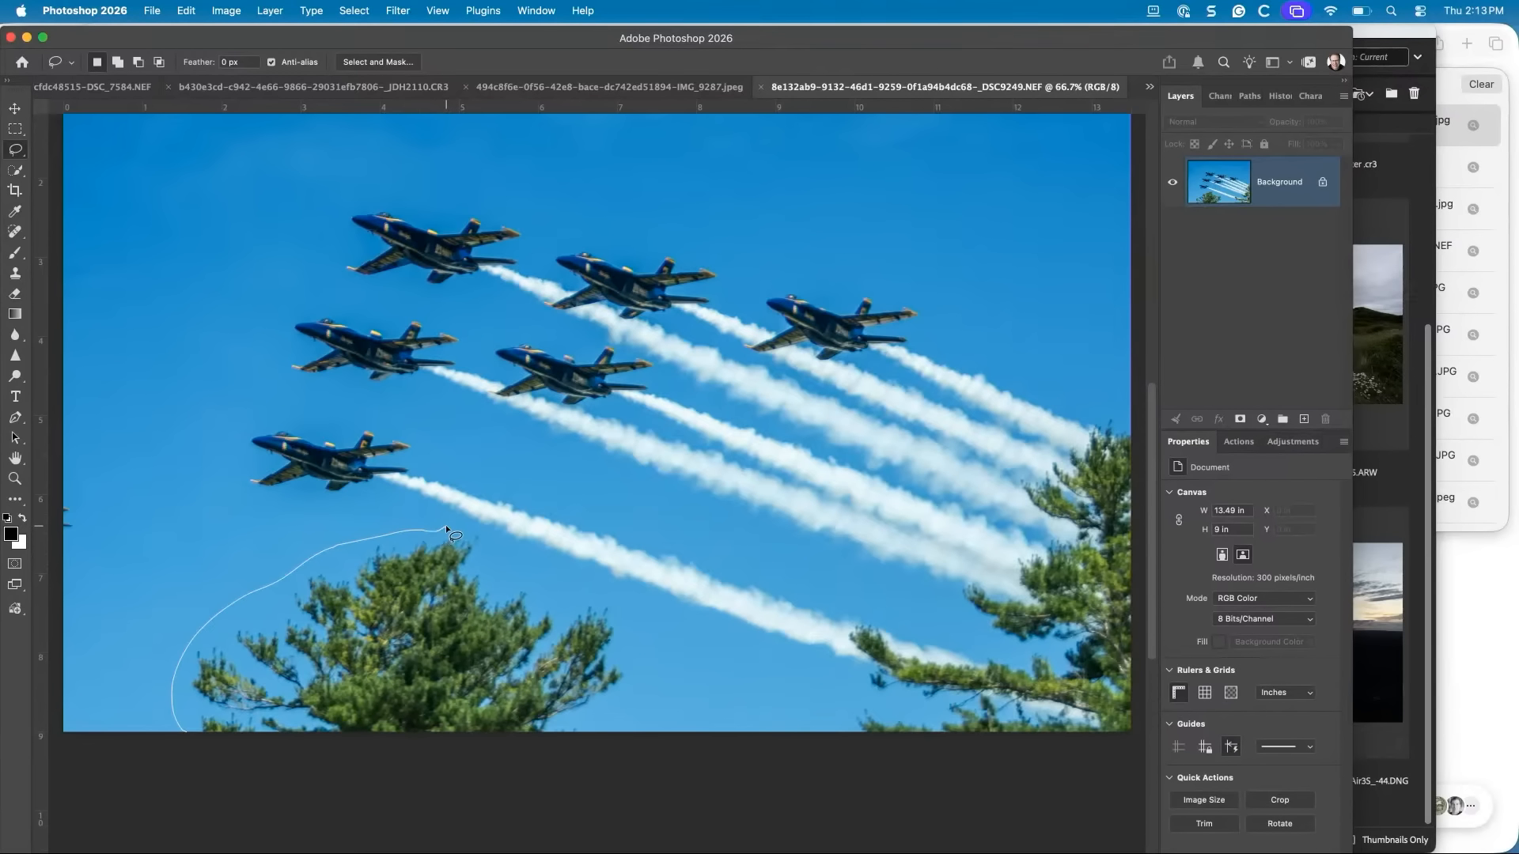
drag(598, 595, 665, 729)
click(117, 62)
drag(837, 729, 1014, 472)
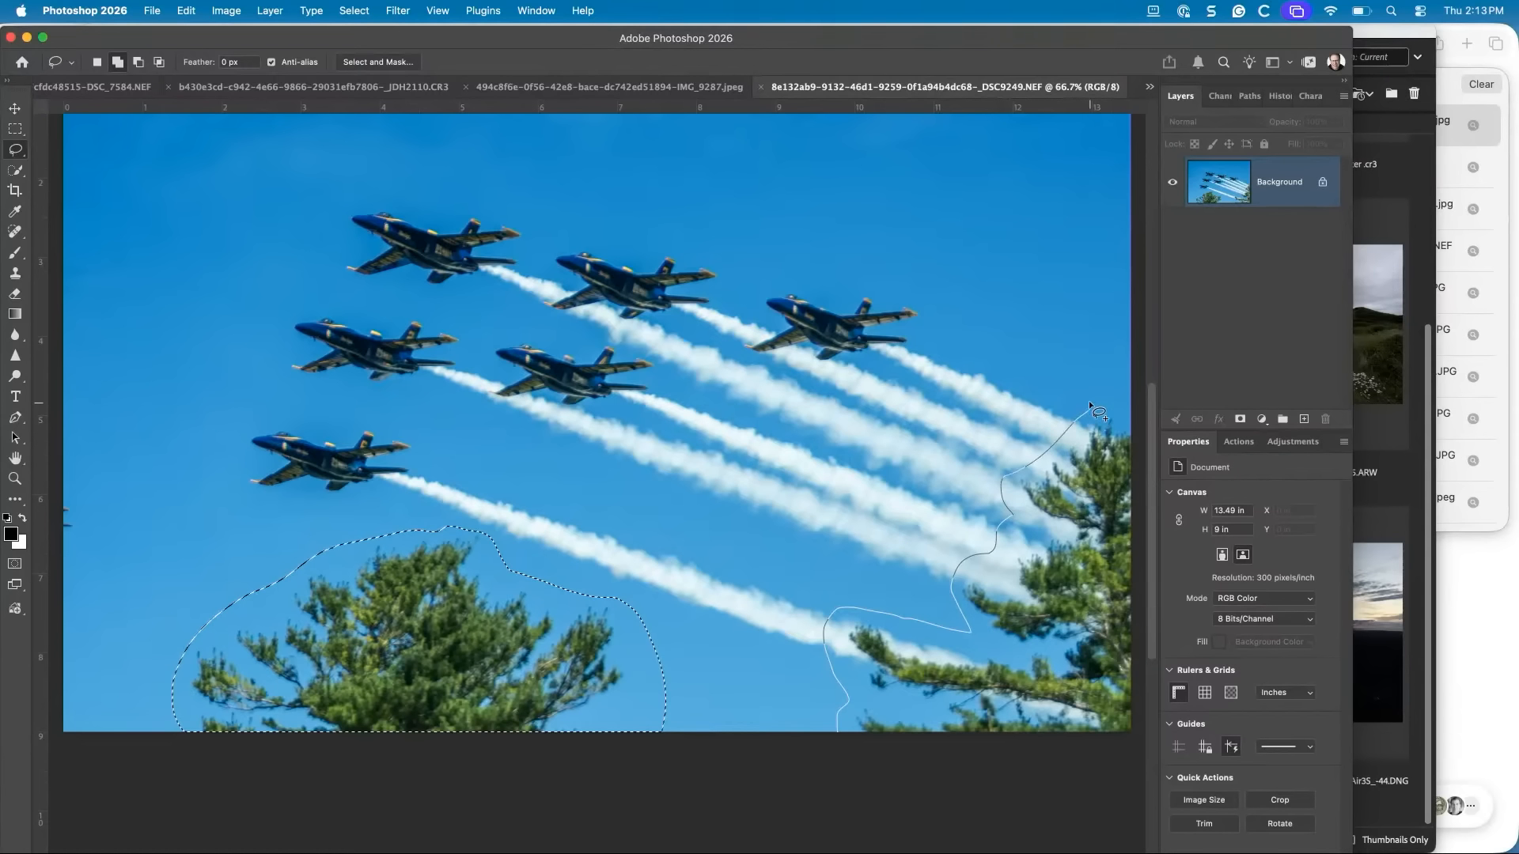
mouse_move(1088, 400)
mouse_down()
mouse_move(1129, 401)
mouse_move(1134, 430)
mouse_move(1157, 791)
mouse_up()
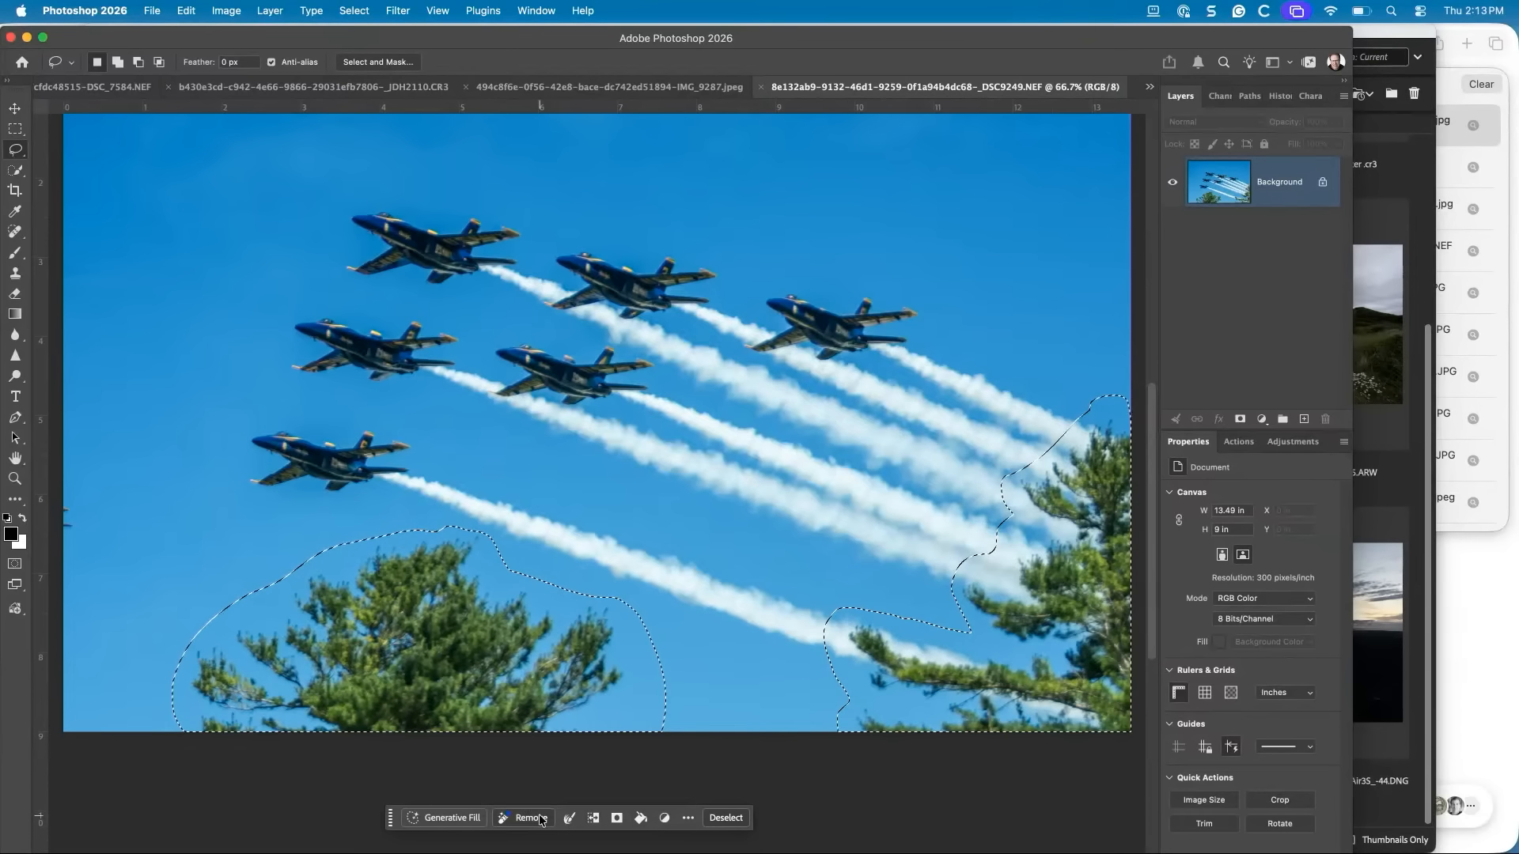
Replace the selected trees with sky and smoke trails using Generative Fill with the Firefly model and an empty prompt
click(448, 818)
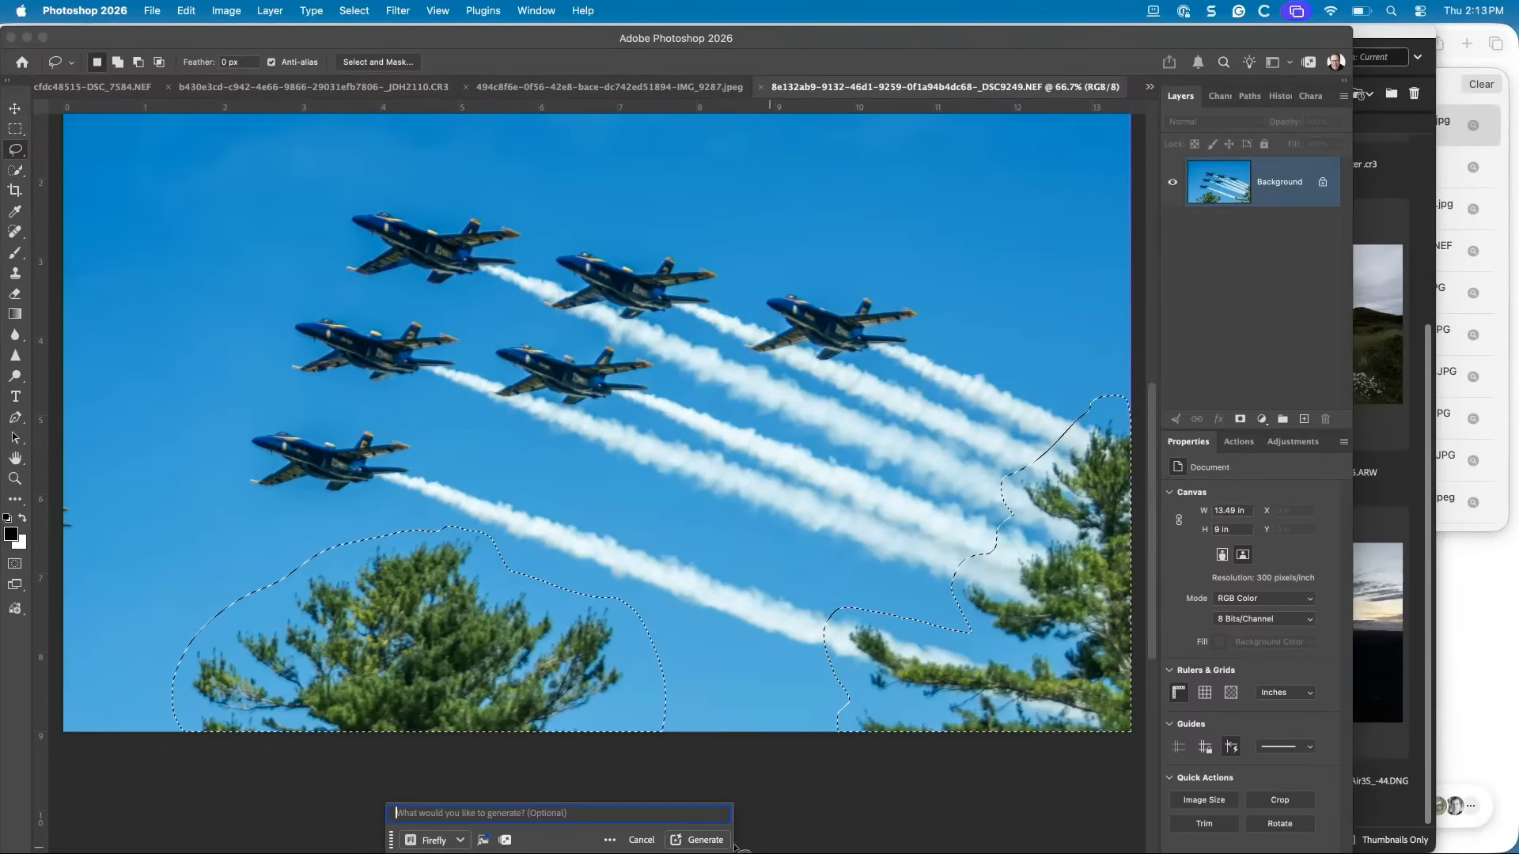
click(700, 840)
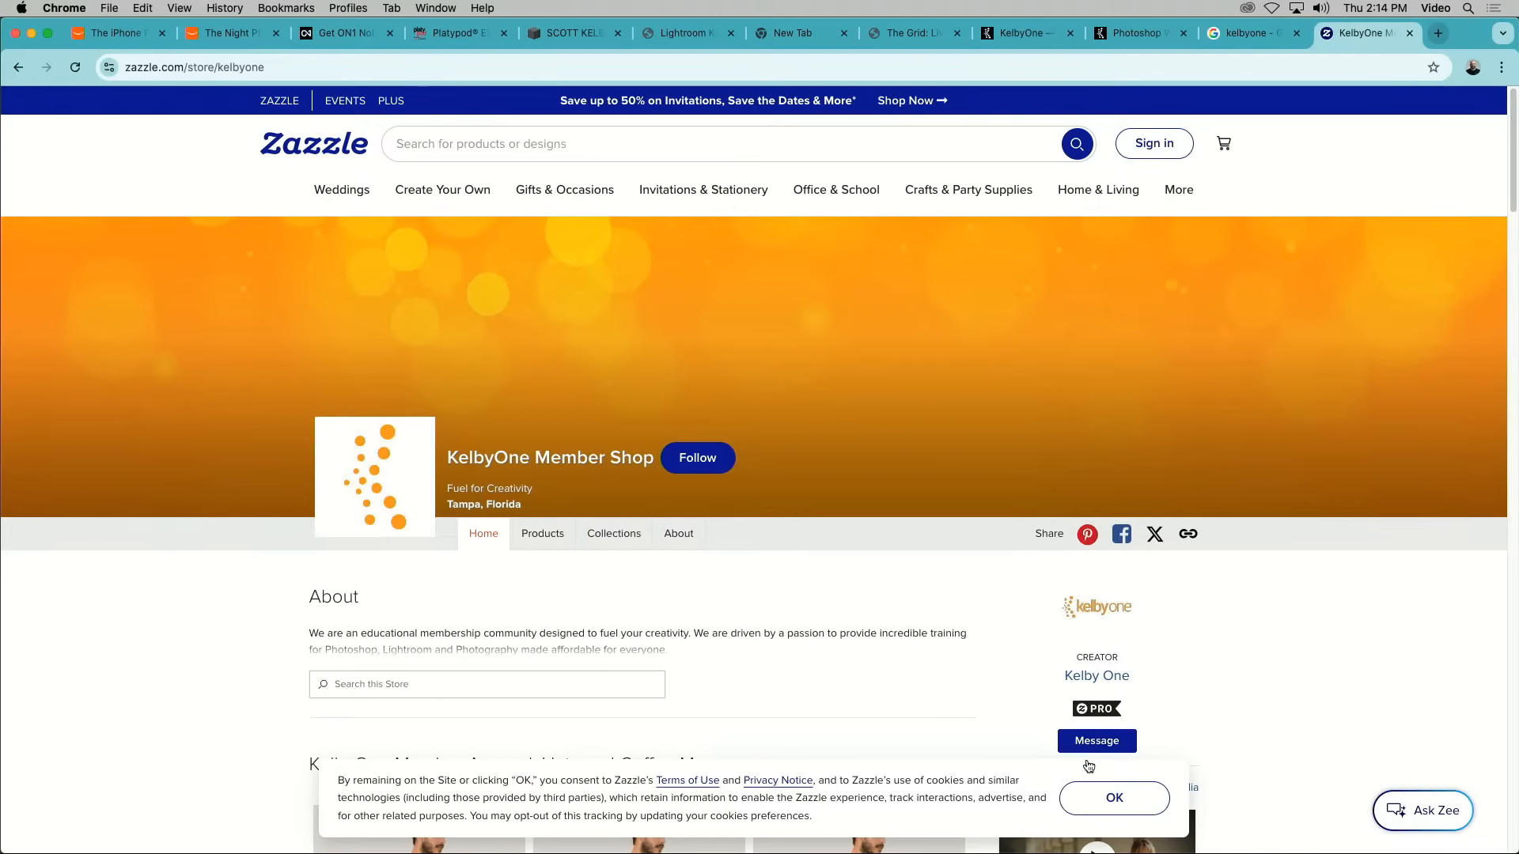
Switch to Chrome, accept the cookie notice on Zazzle's KelbyOne Member Shop page and look through its apparel, collections and products
click(1115, 798)
scroll(1151, 642, down, 5)
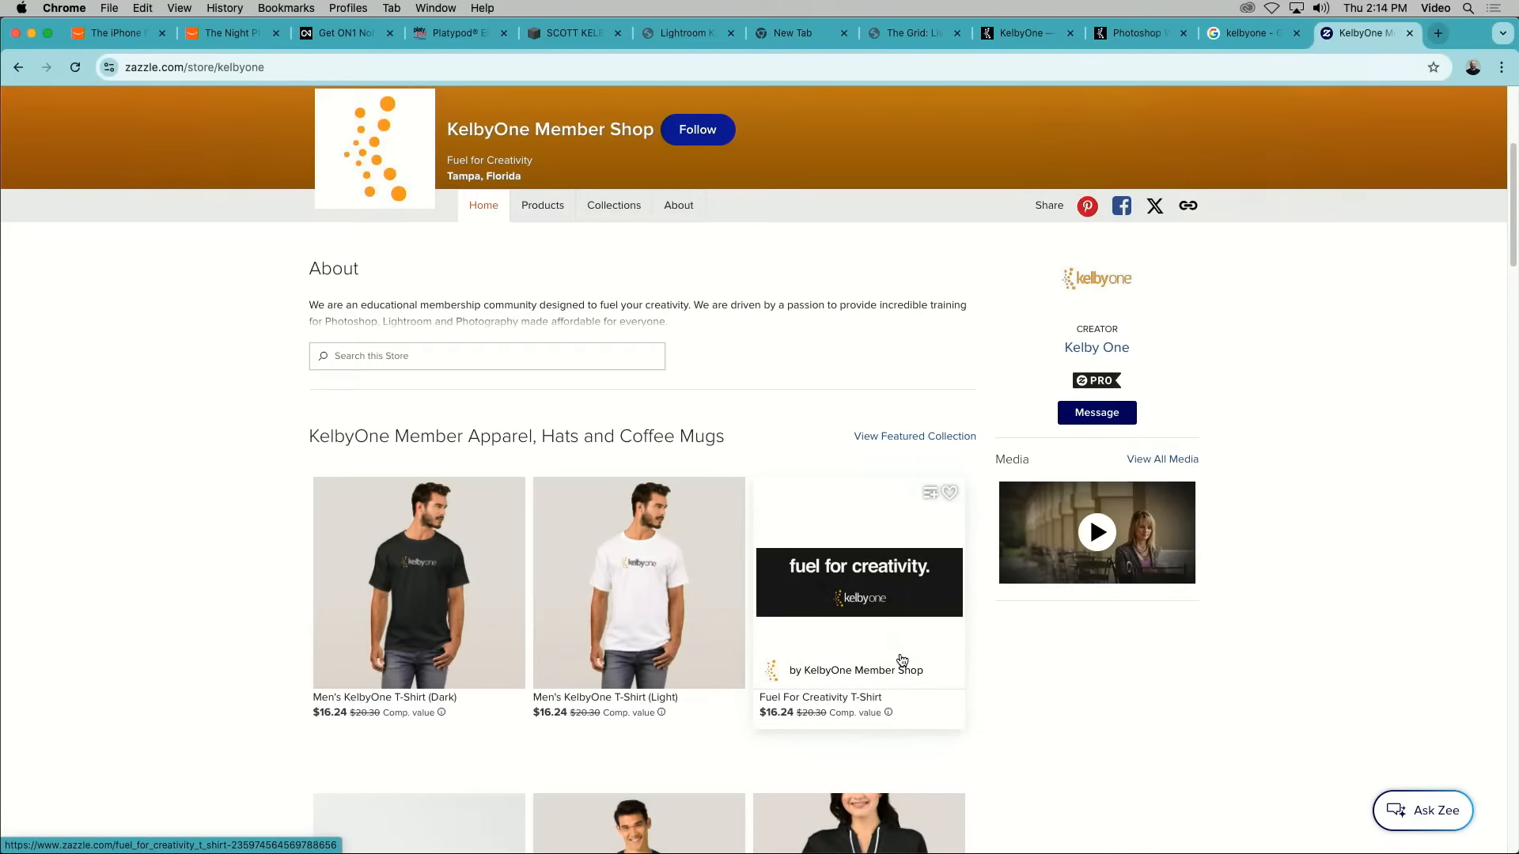
scroll(1189, 709, down, 3)
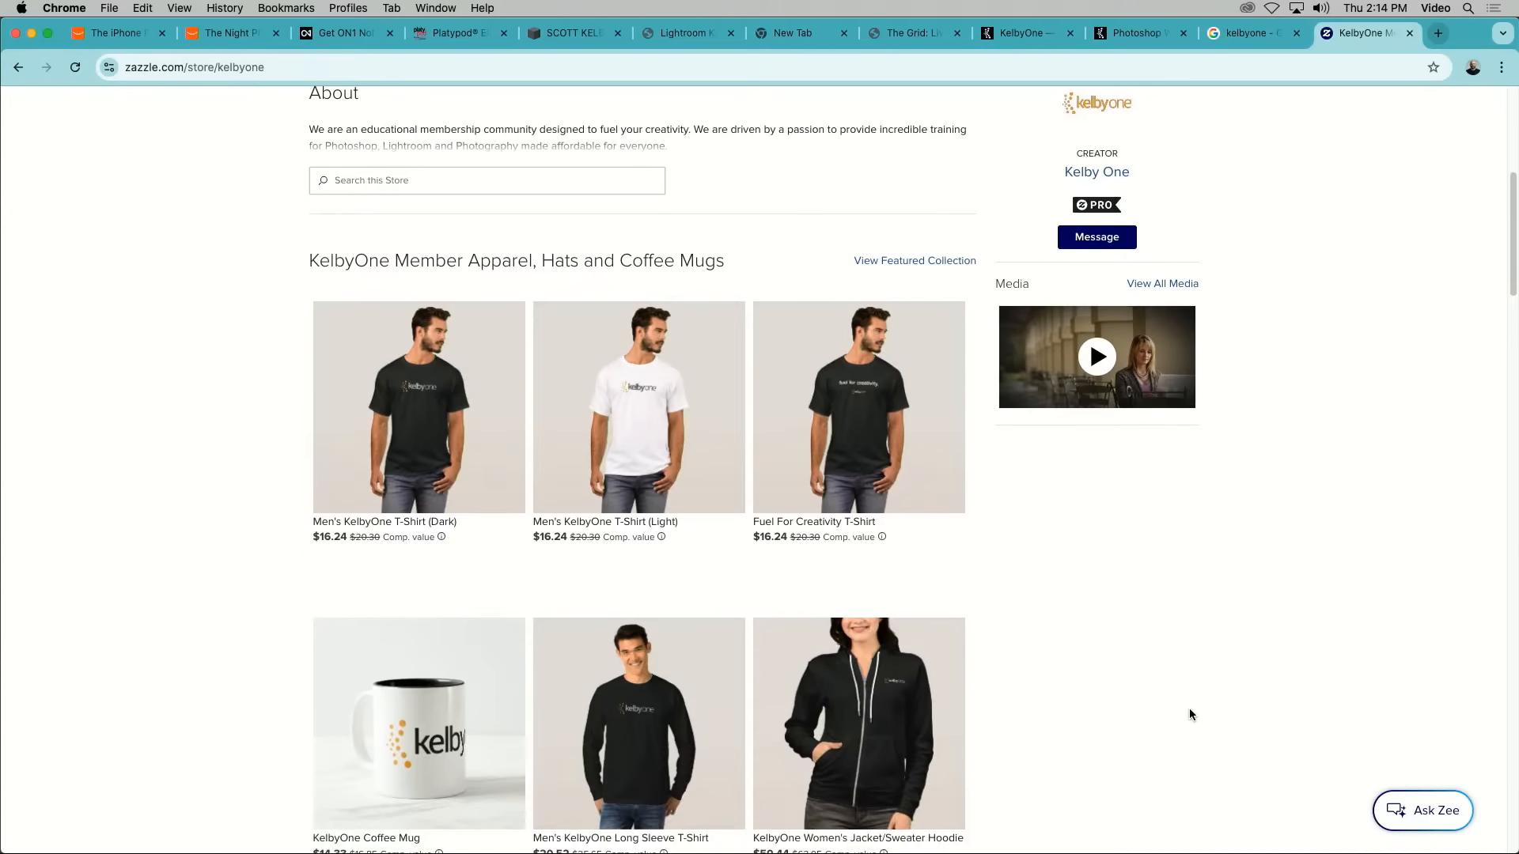
scroll(1190, 709, down, 7)
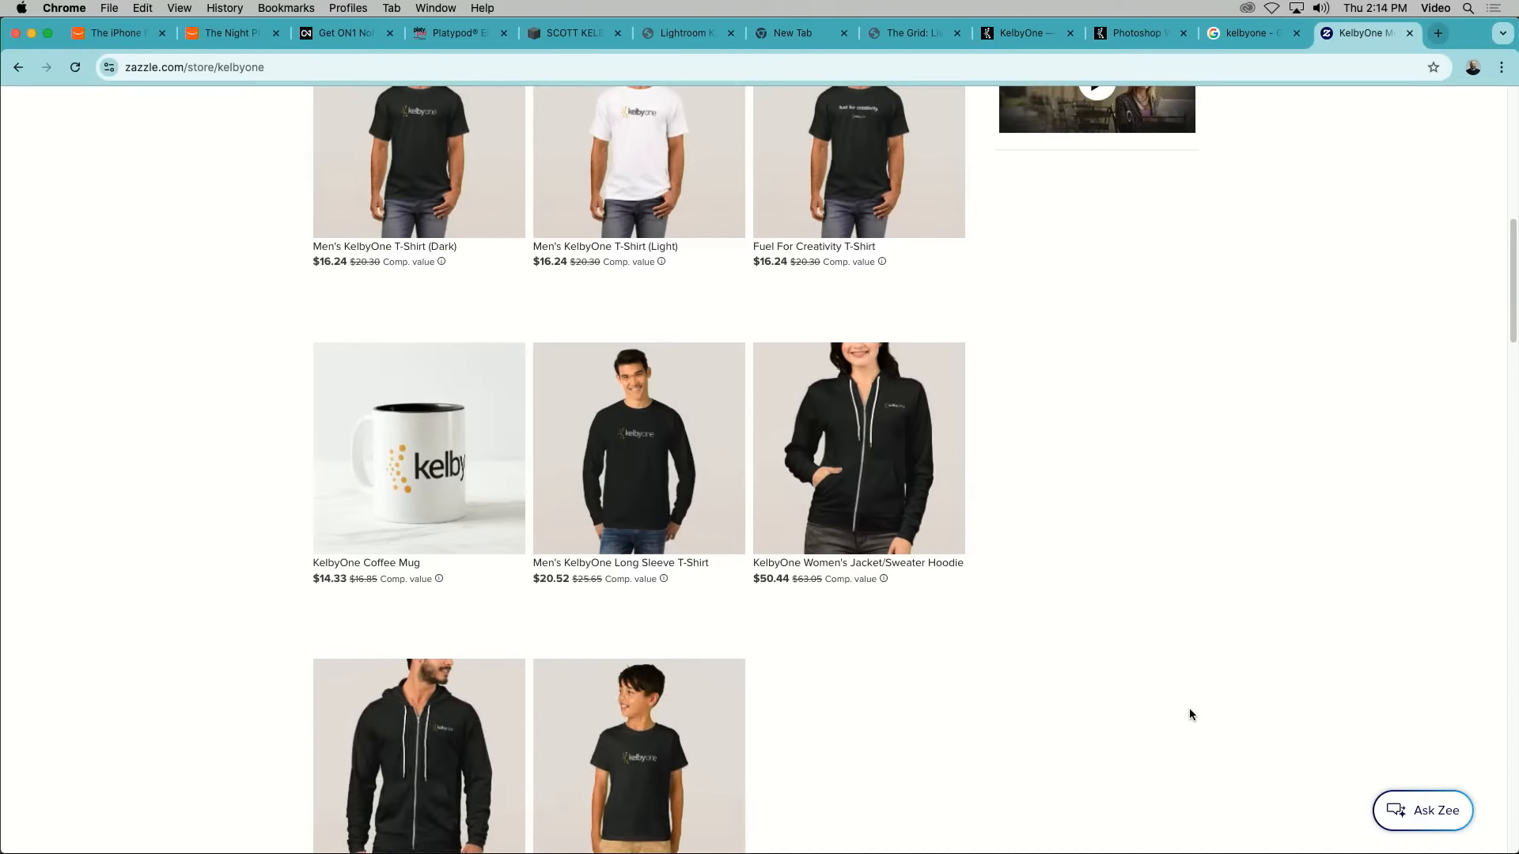
scroll(1189, 709, down, 3)
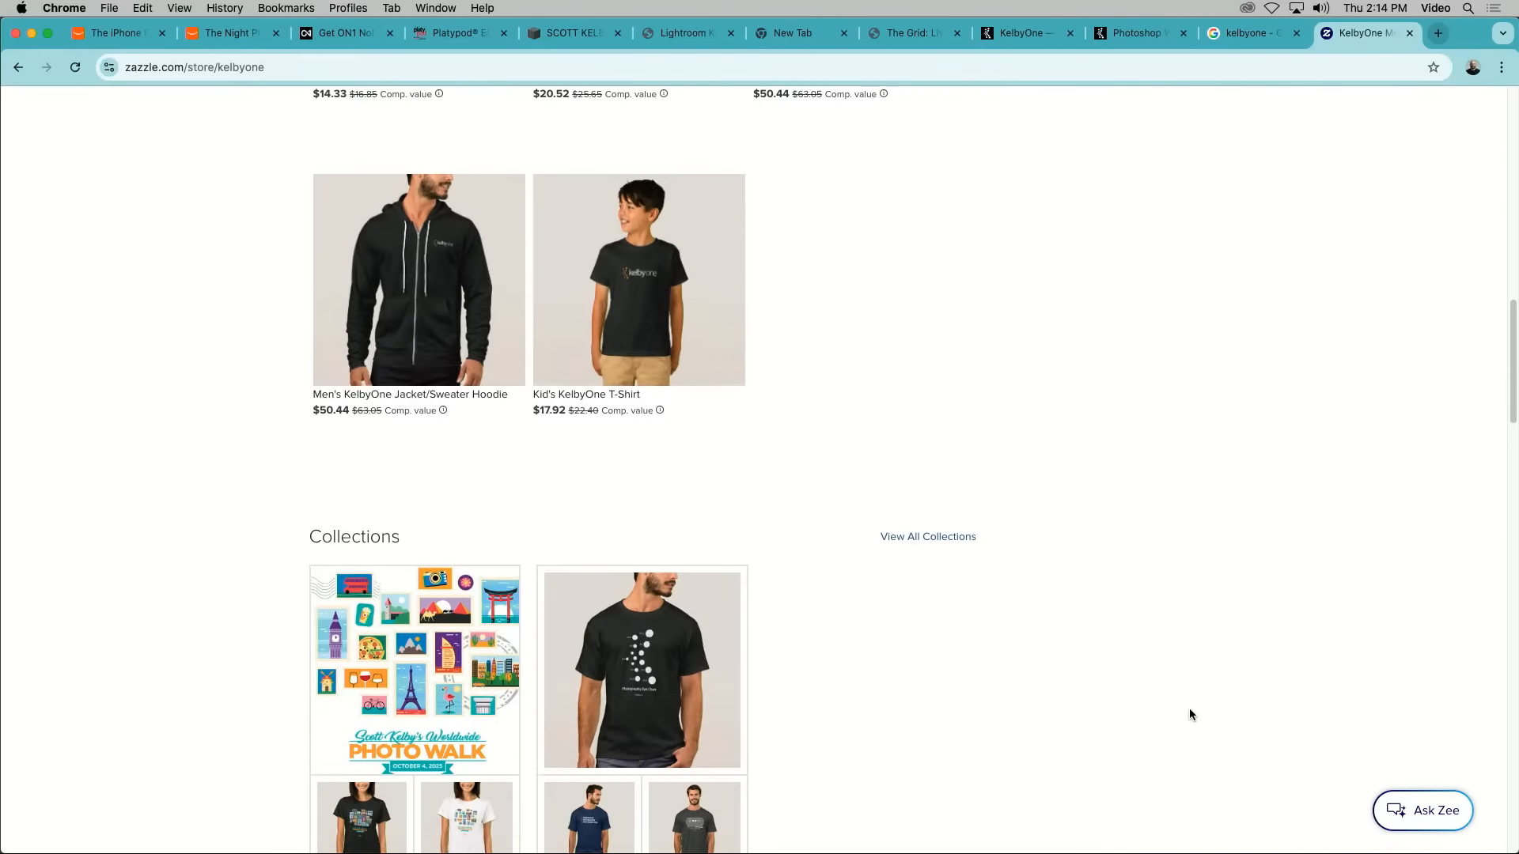
scroll(1129, 700, down, 2)
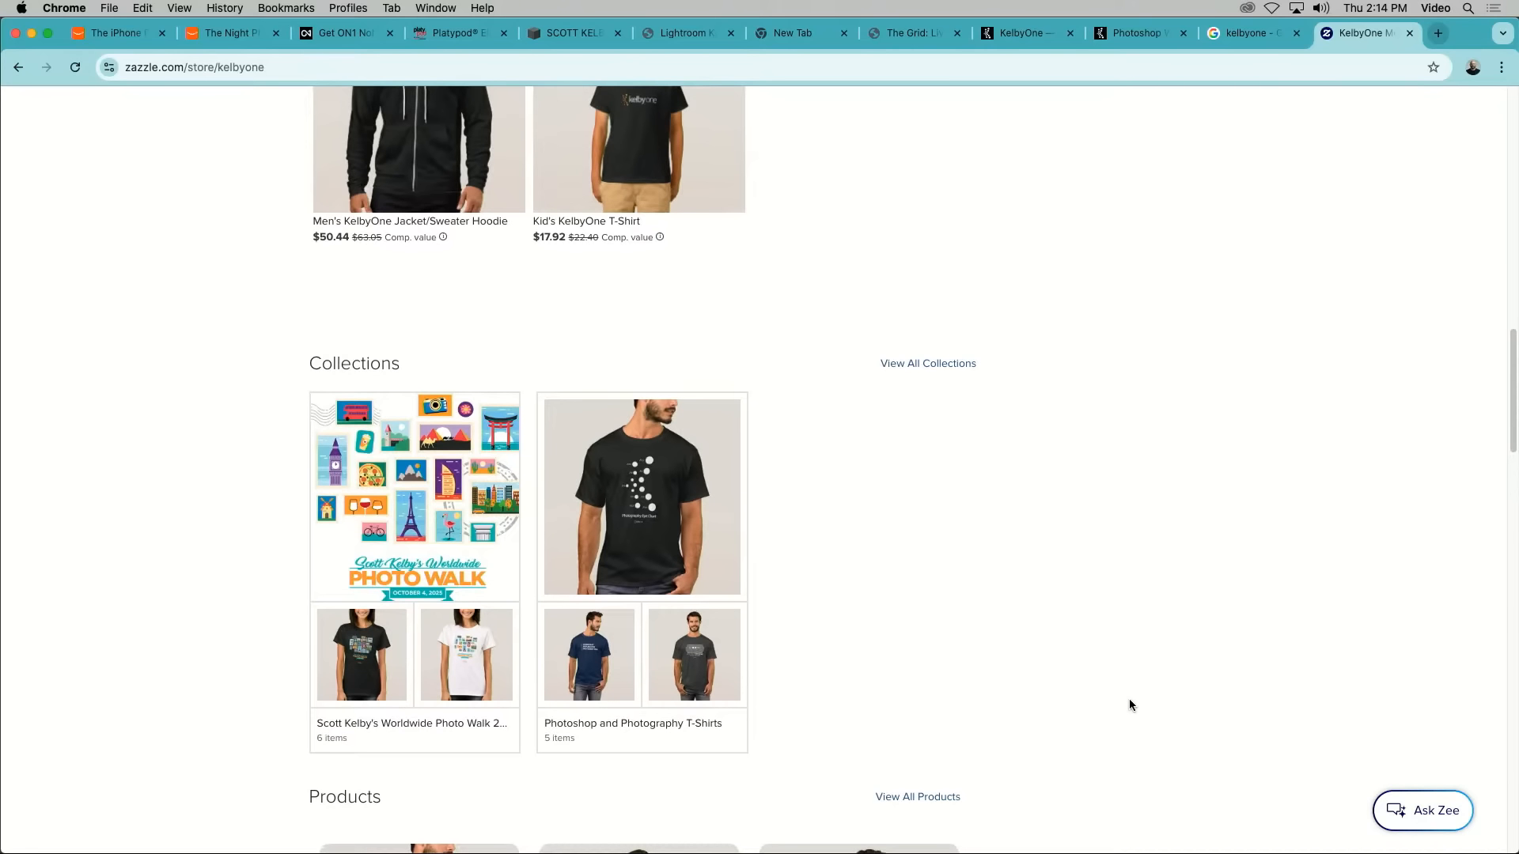
scroll(1129, 701, down, 3)
scroll(1129, 705, down, 3)
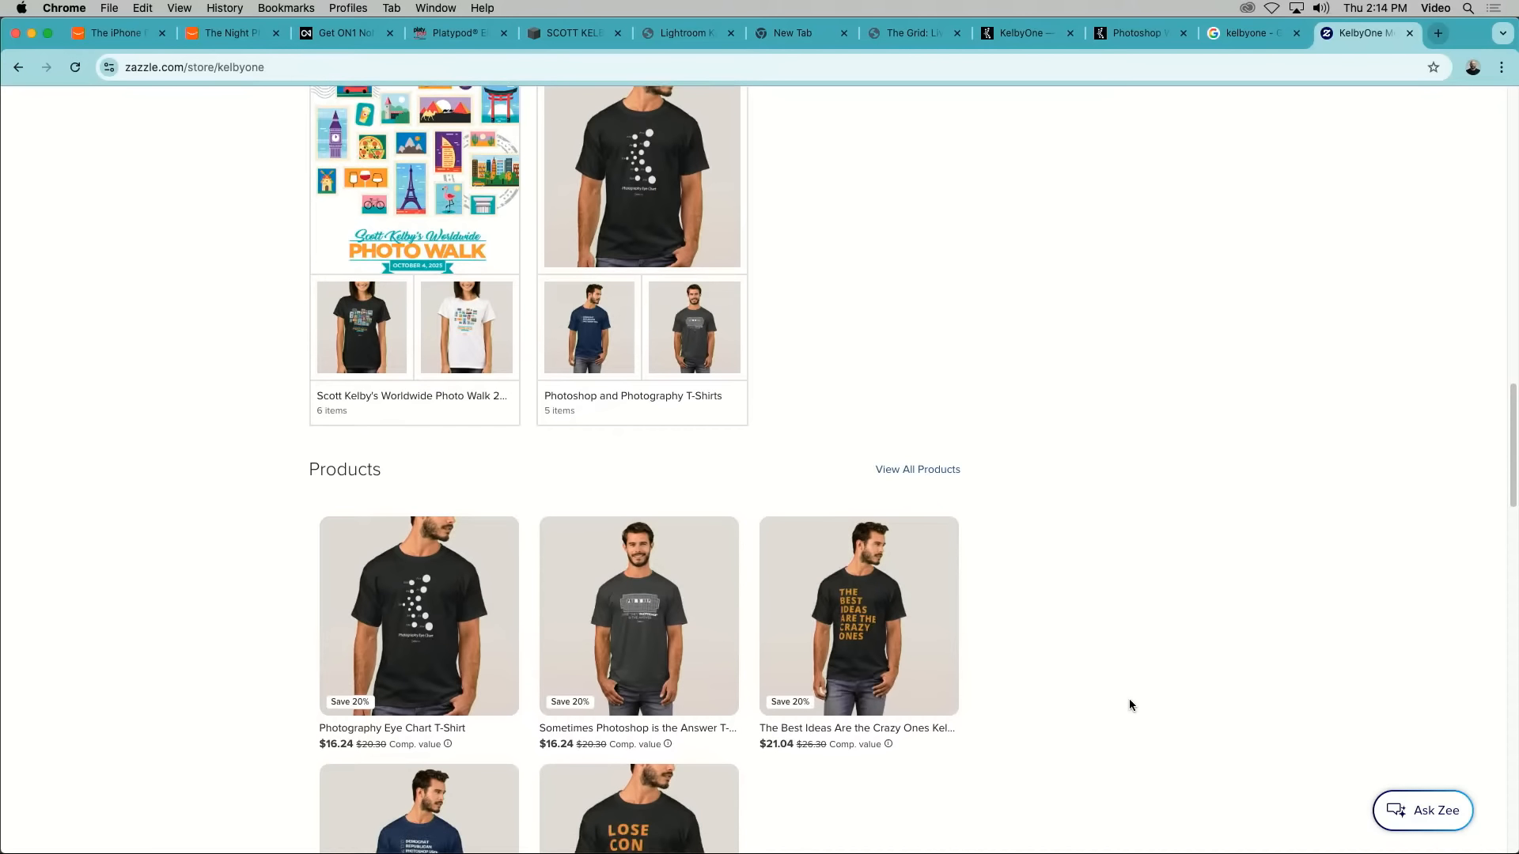
scroll(1130, 705, down, 3)
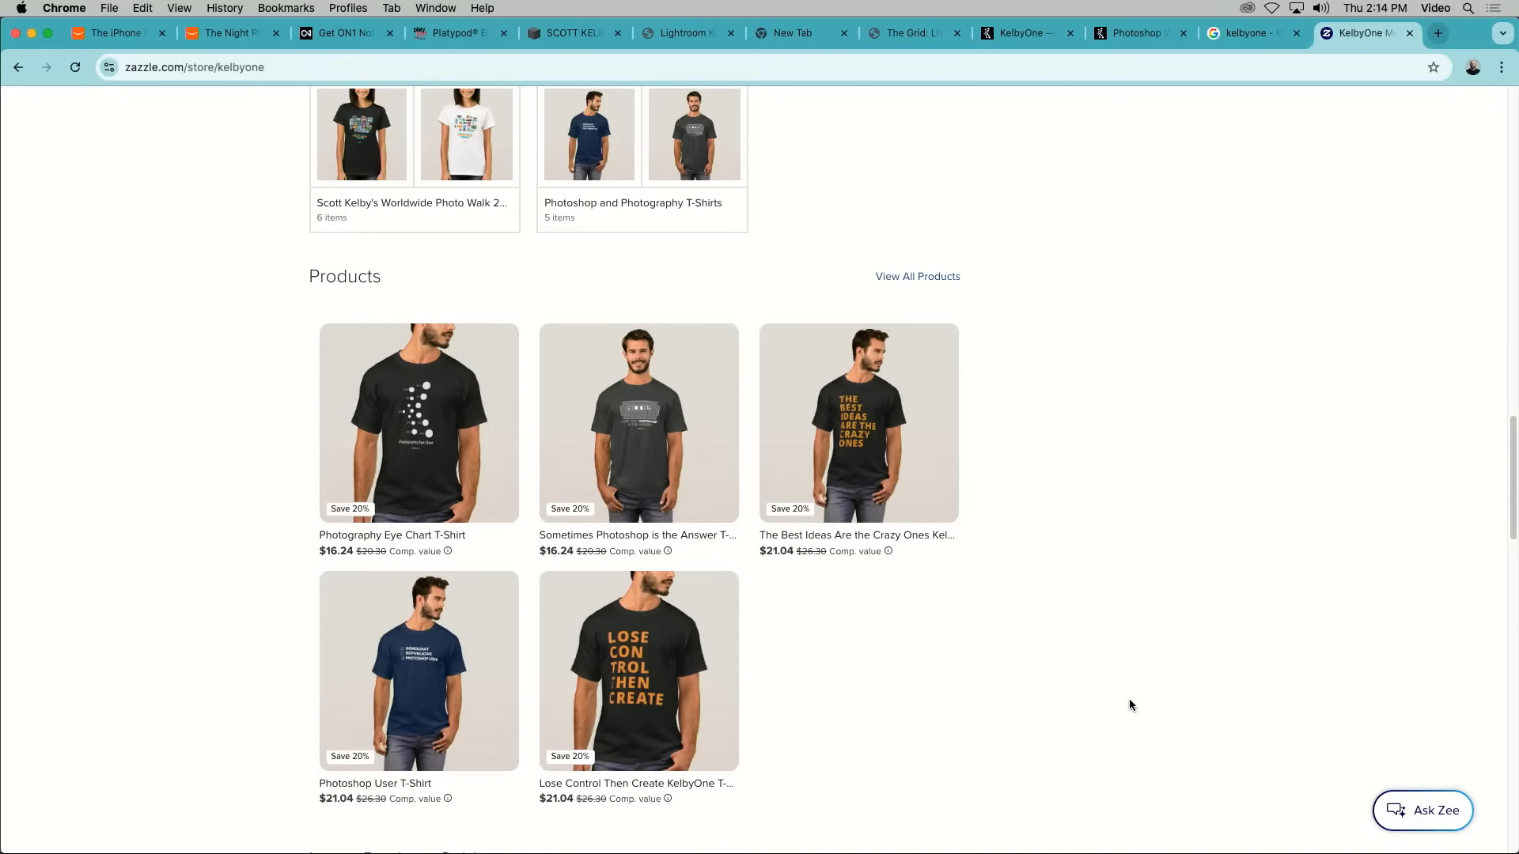
scroll(1129, 704, down, 1)
scroll(1128, 700, down, 15)
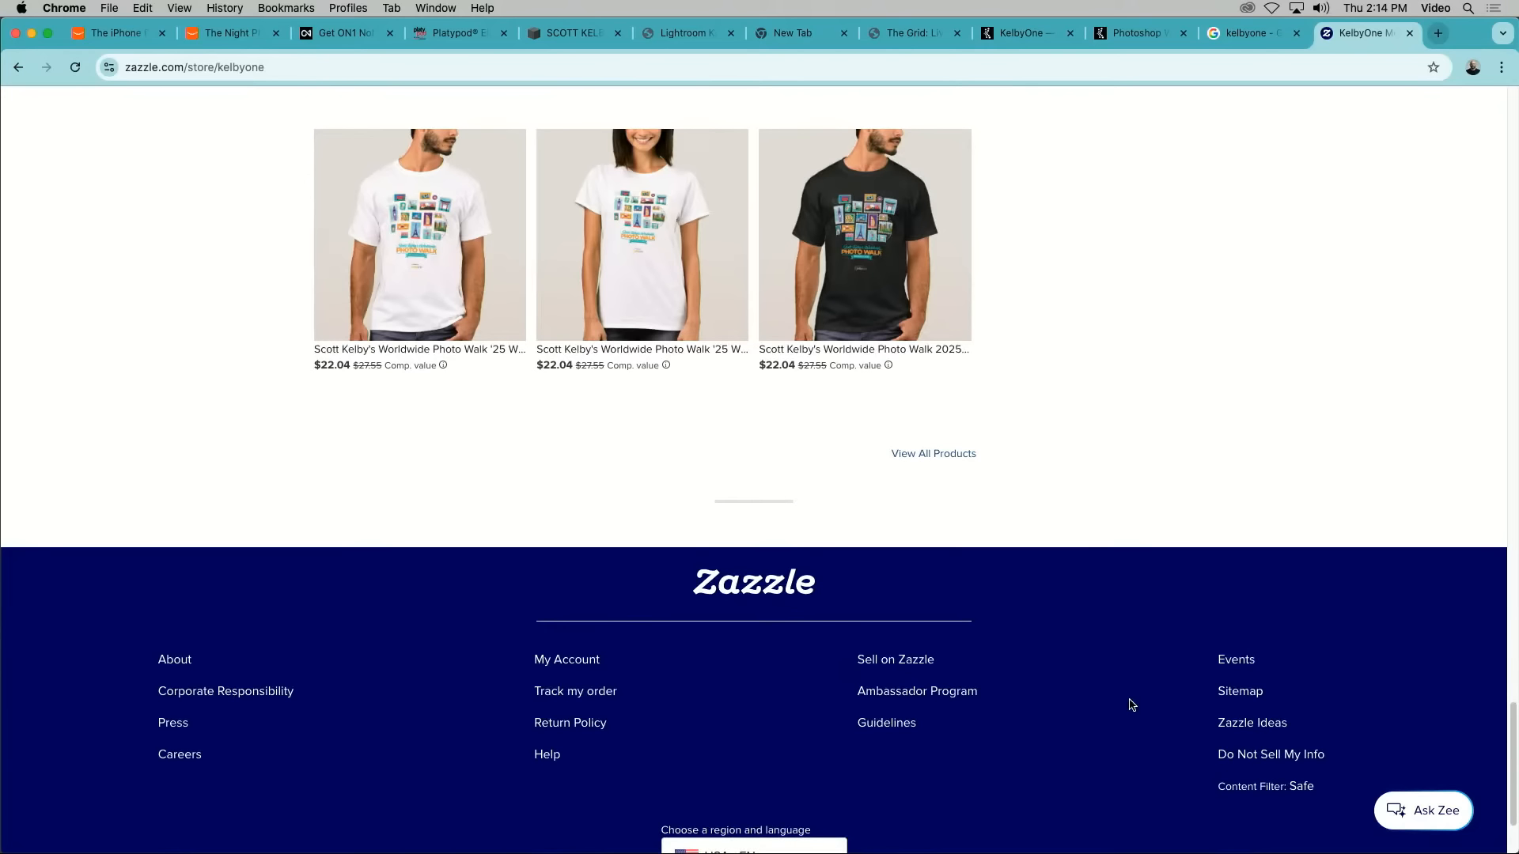
scroll(1128, 700, up, 5)
scroll(1128, 699, up, 15)
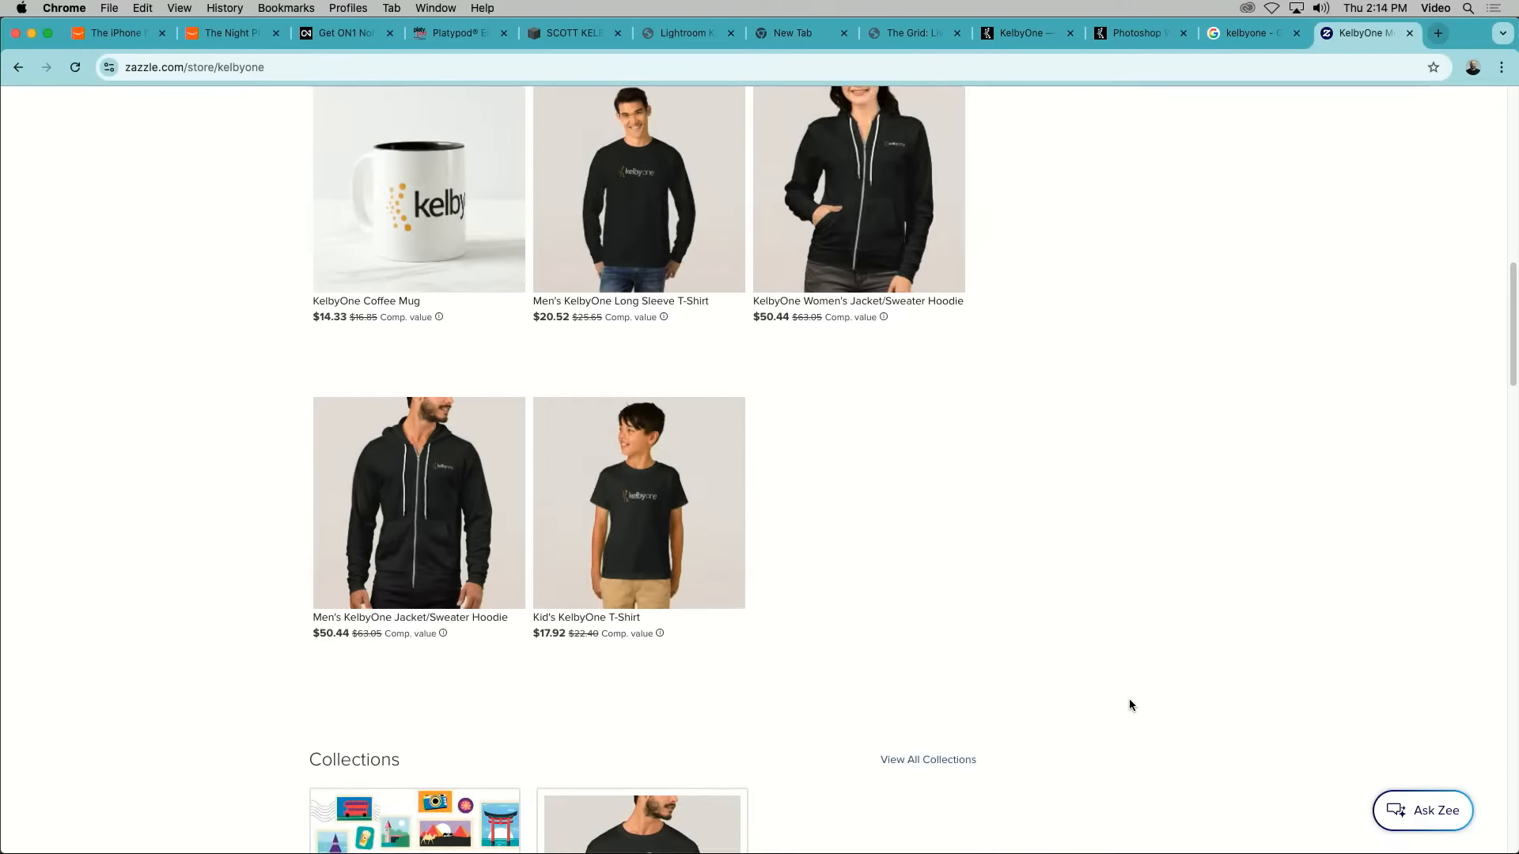
scroll(1128, 699, up, 10)
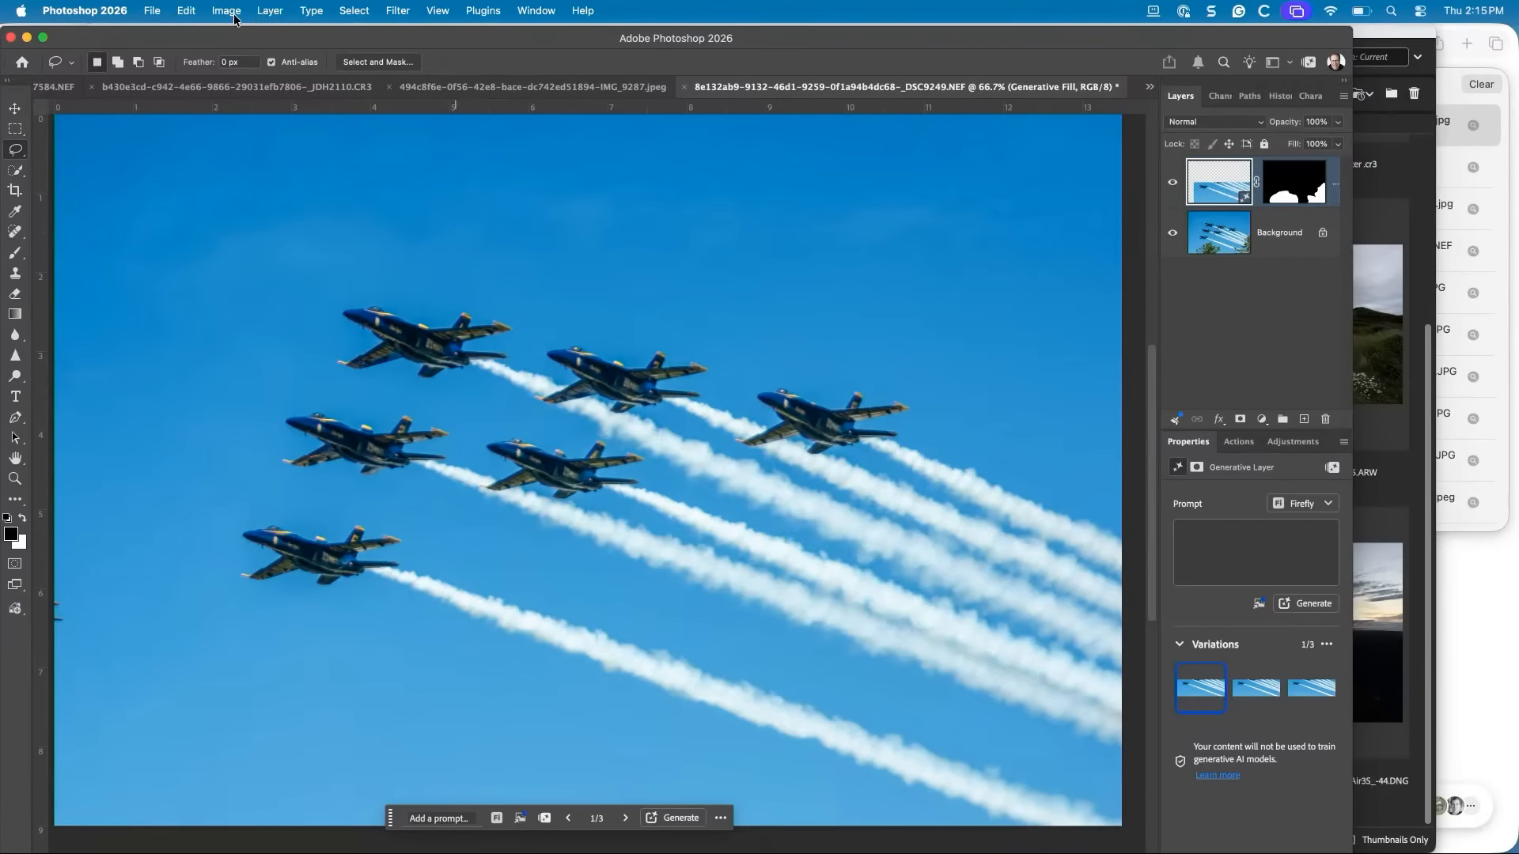
Merge the generative fill layer into the Background and select the six jets with Select Subject
click(16, 173)
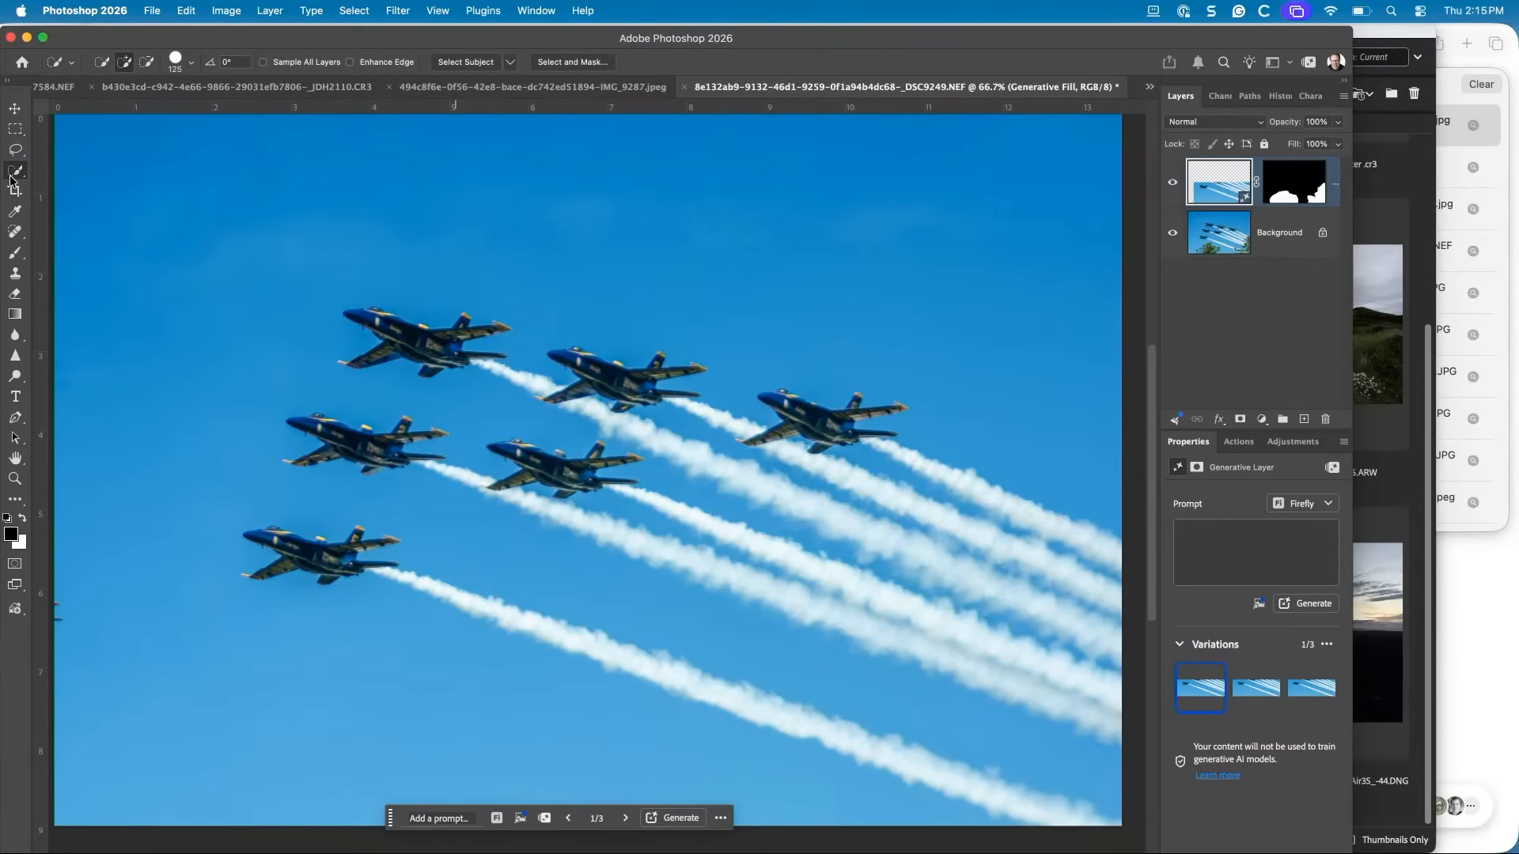
click(466, 62)
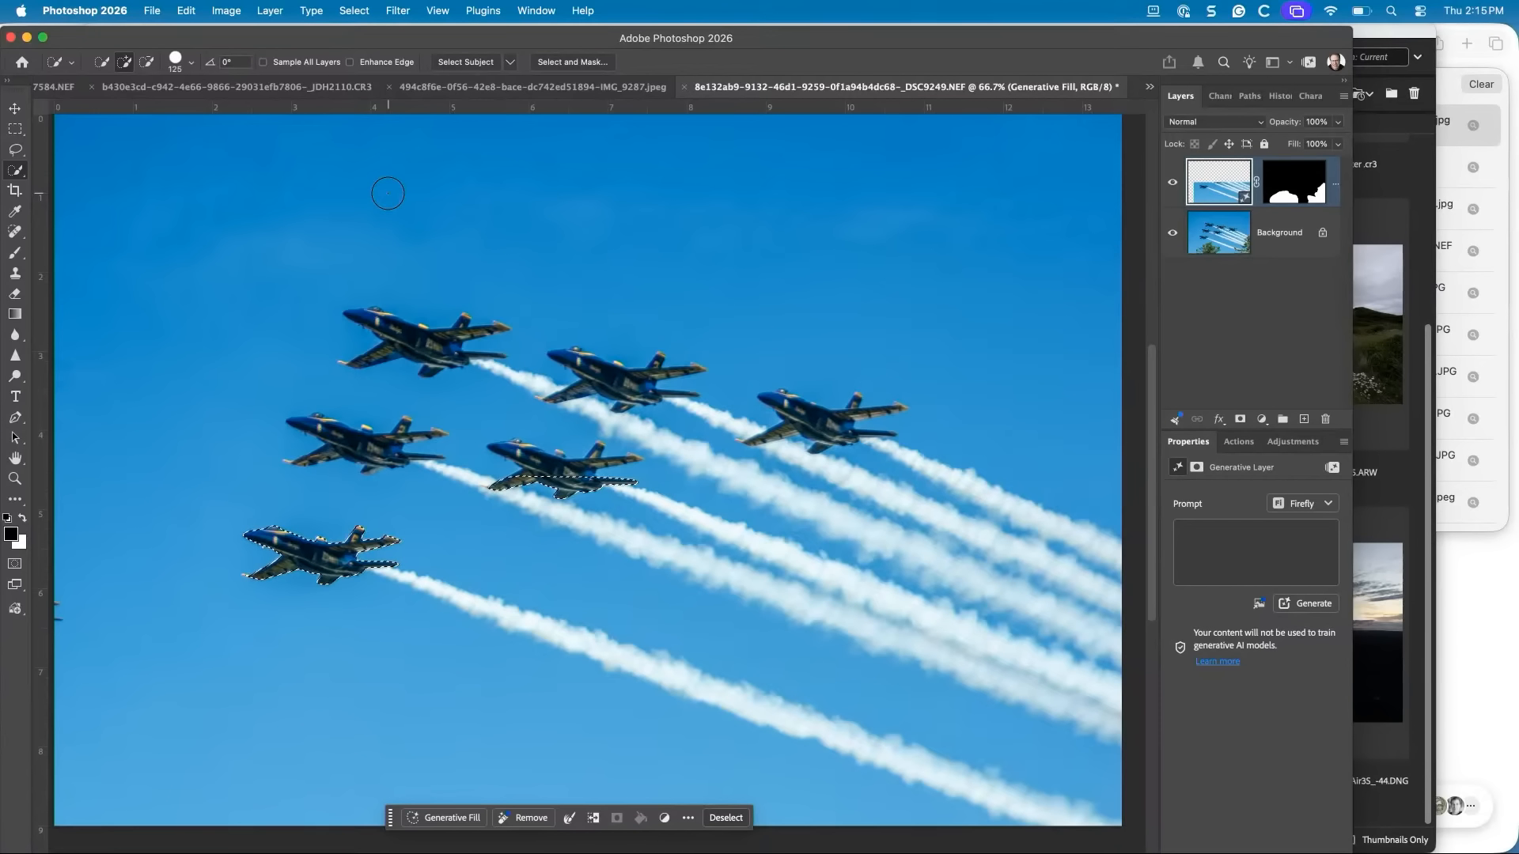
key(super+d)
key(super+e)
click(473, 63)
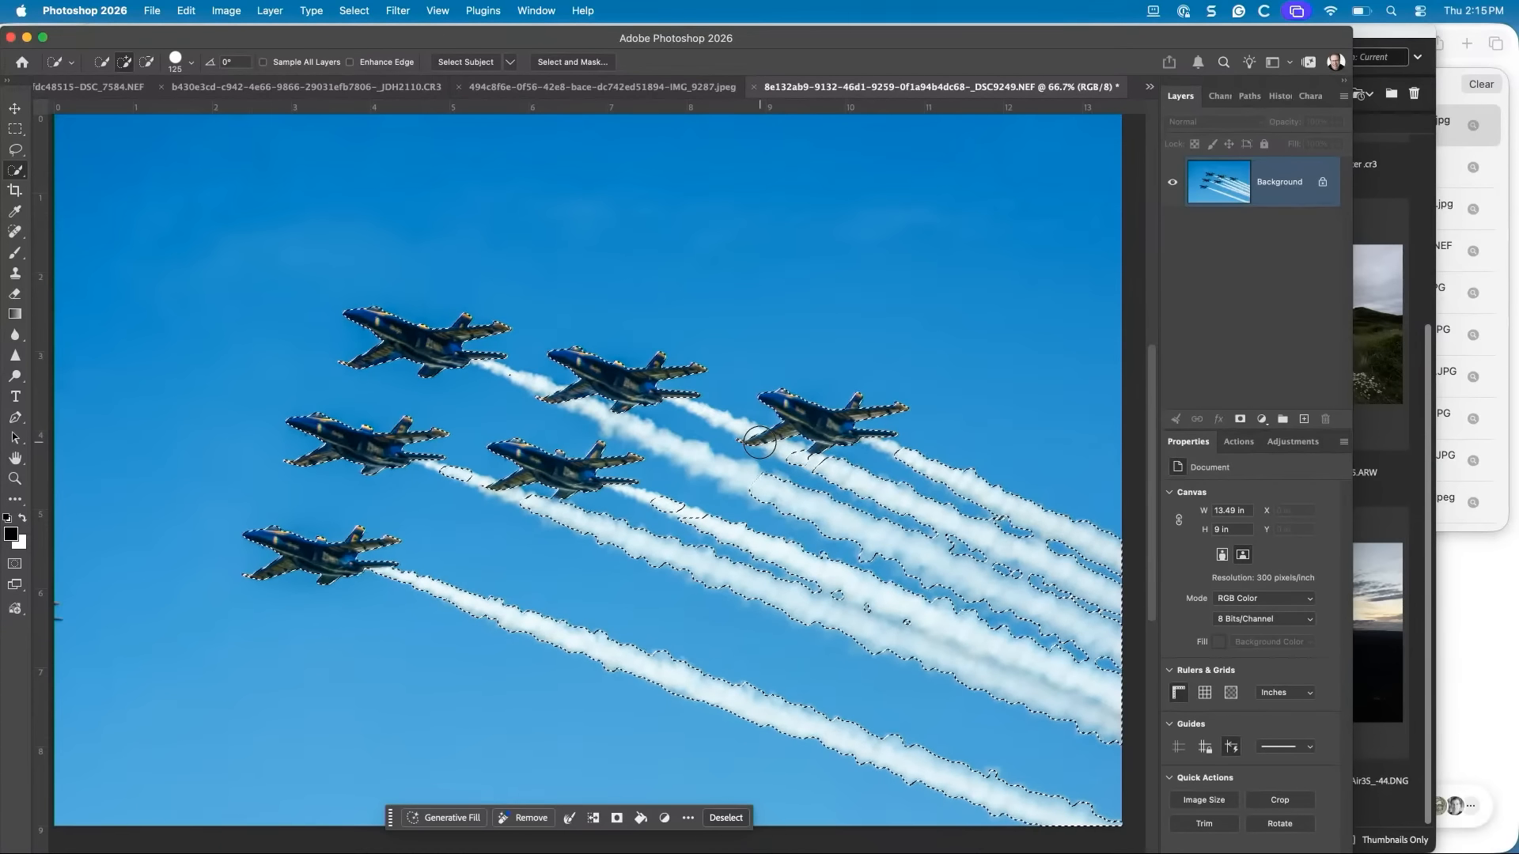
Sharpen the selected jets with the AI Sharpen filter using the Topaz Sharpen model
click(397, 10)
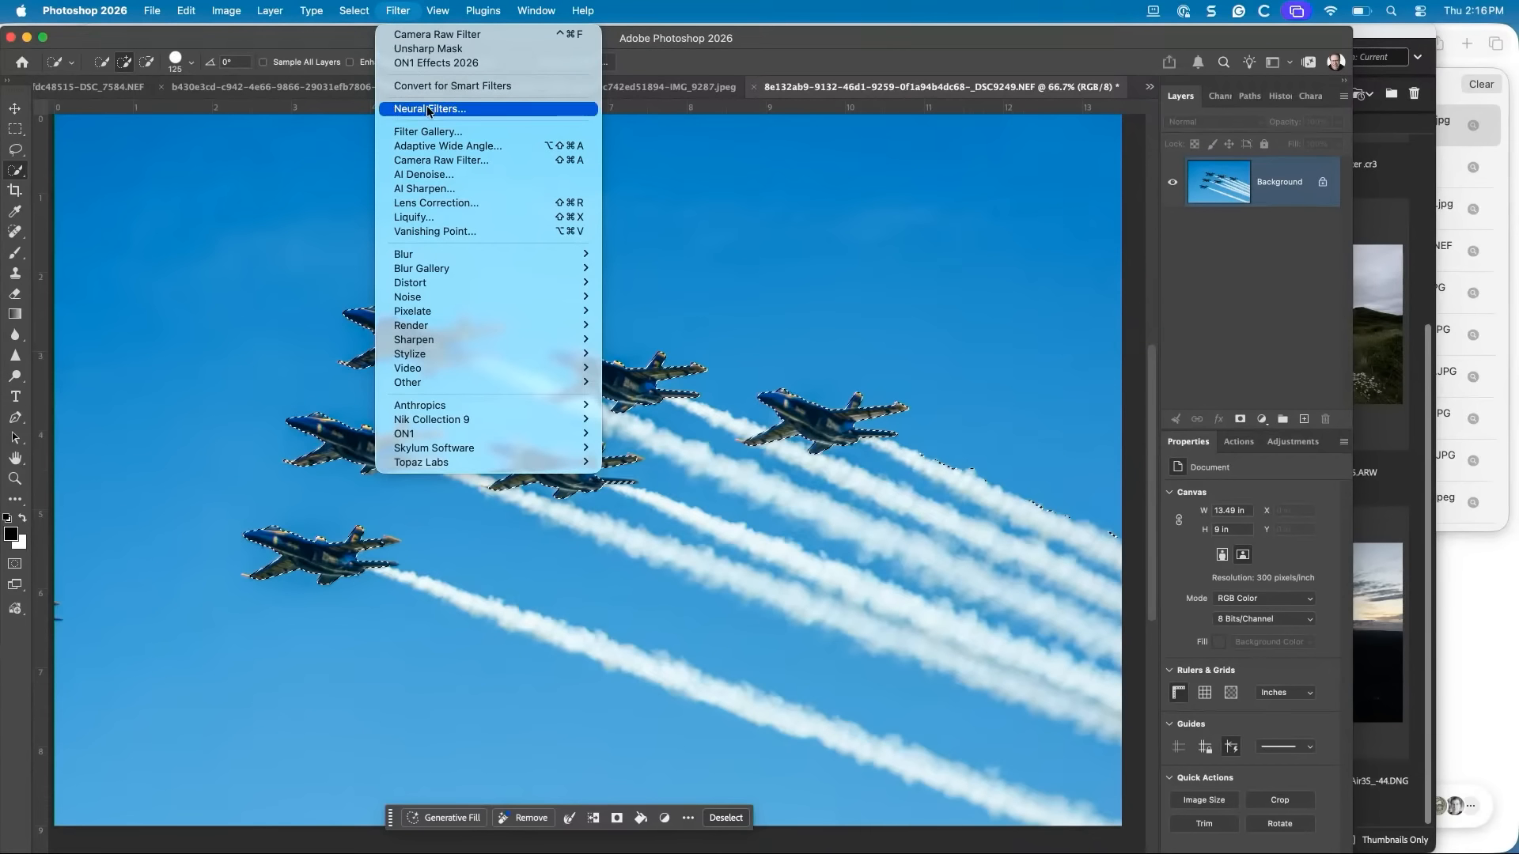
click(442, 189)
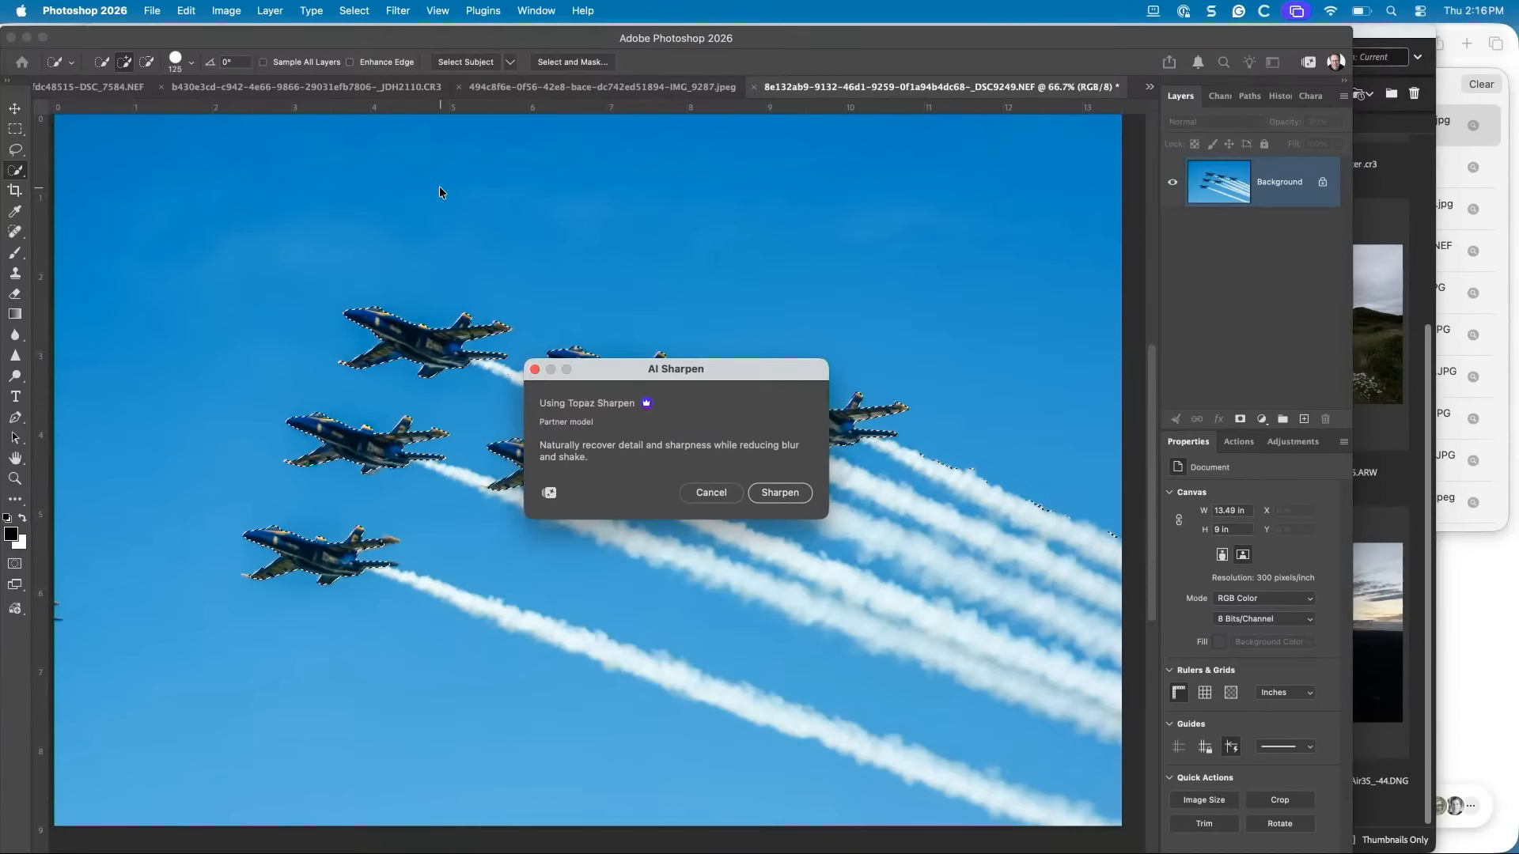
click(796, 492)
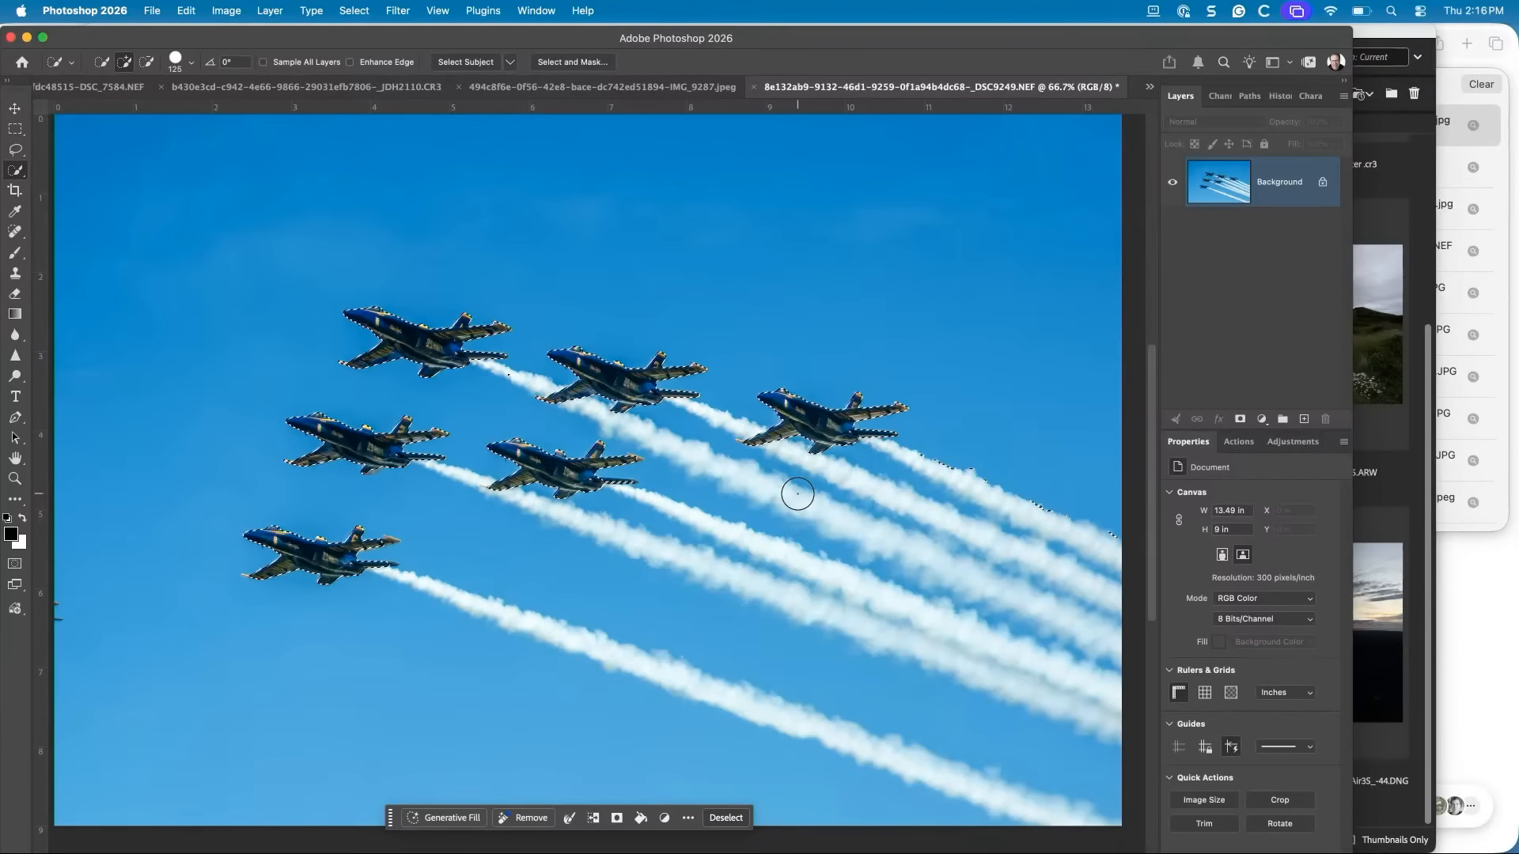
Compare the jets up close with and without the sharpening and clear the selection
key(super+plus)
key(super+plus)
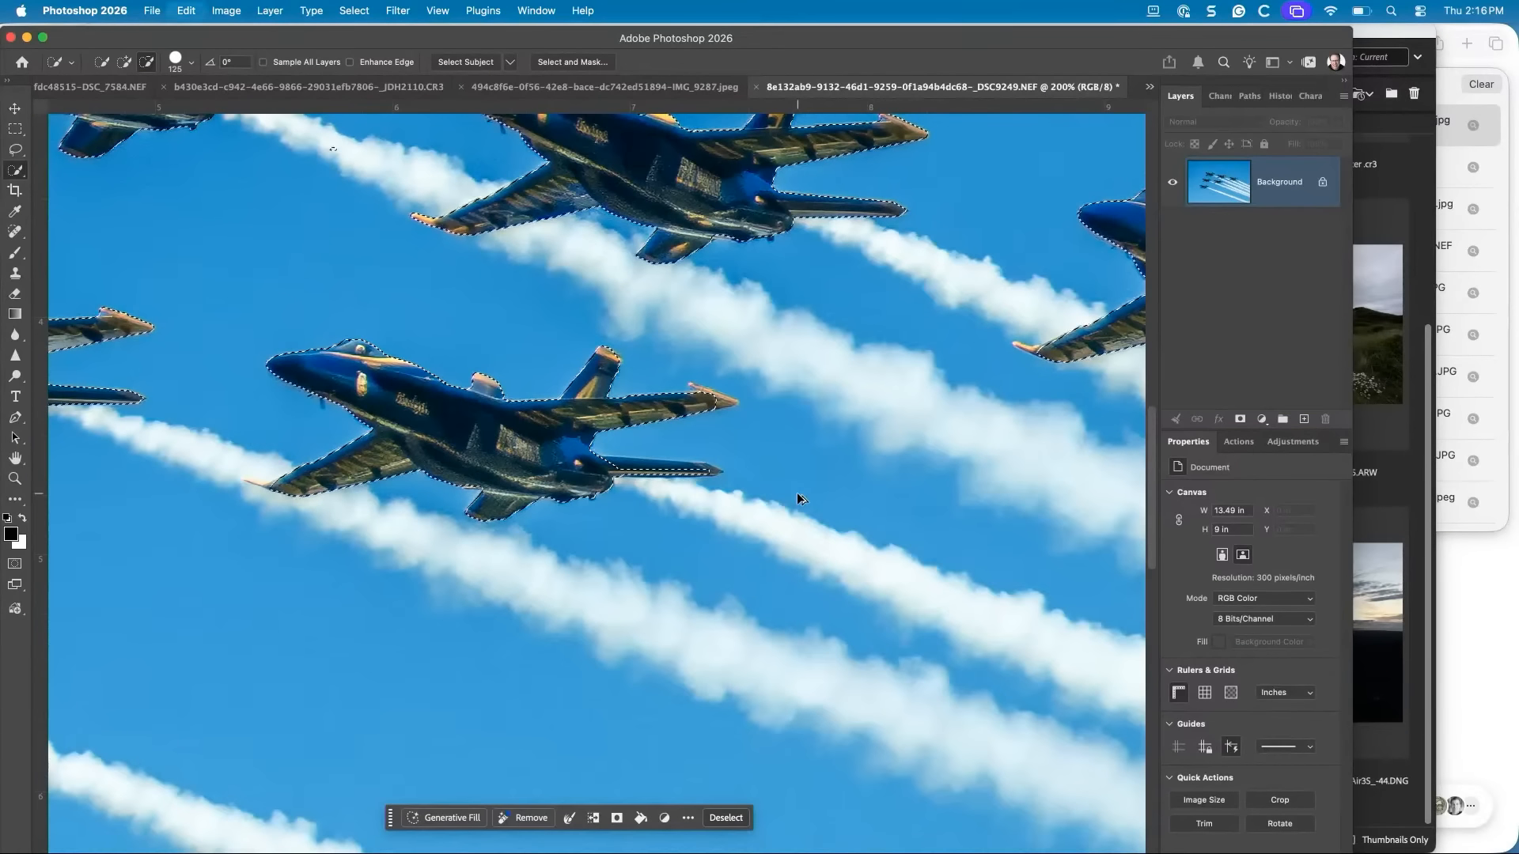
key(super+z)
key(super+minus)
key(super+minus)
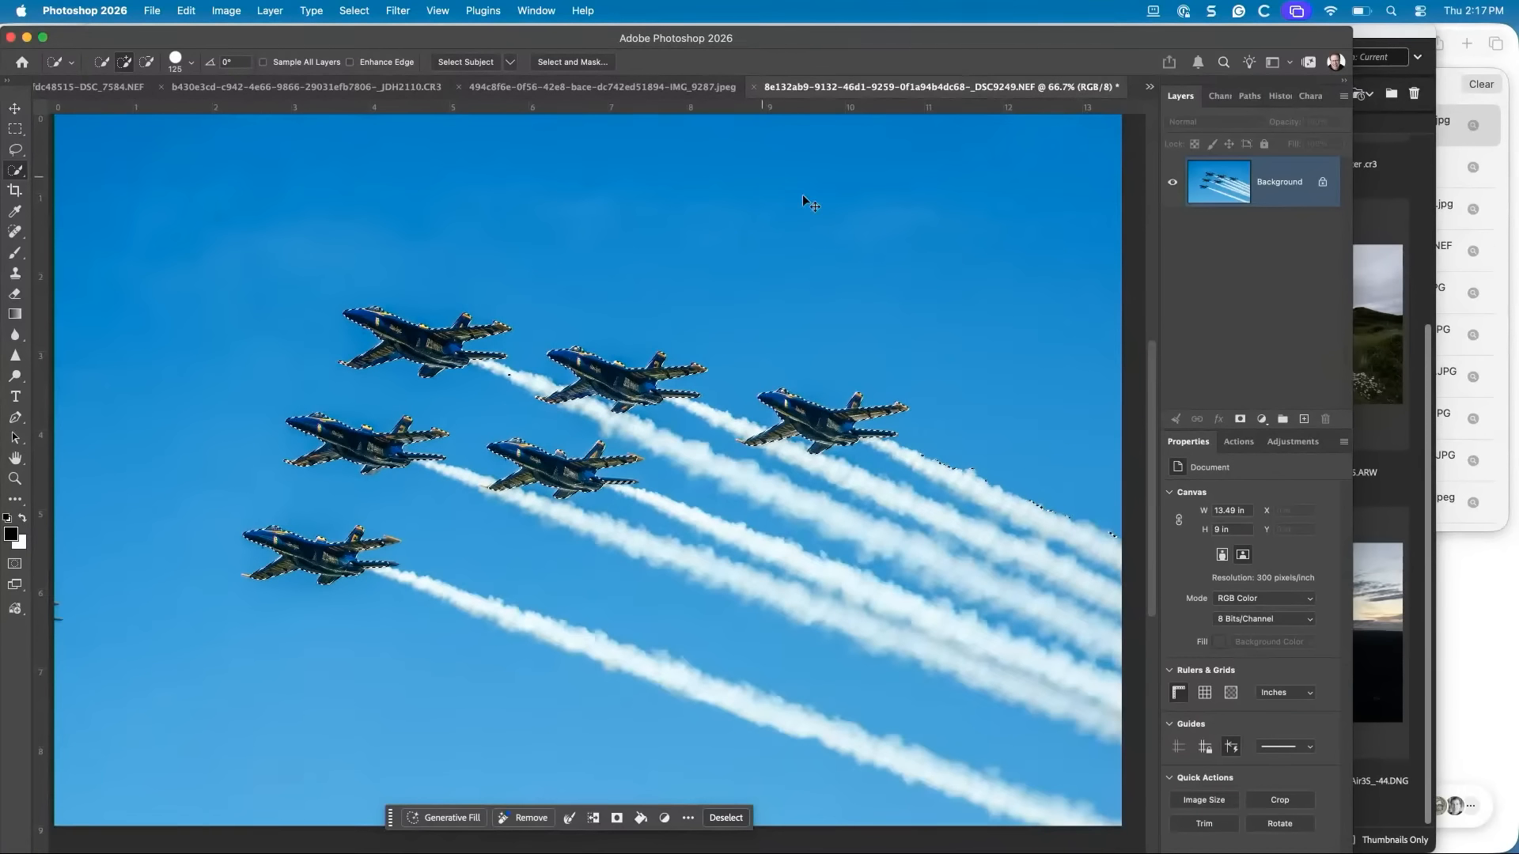
key(super+d)
scroll(968, 202, down, 3)
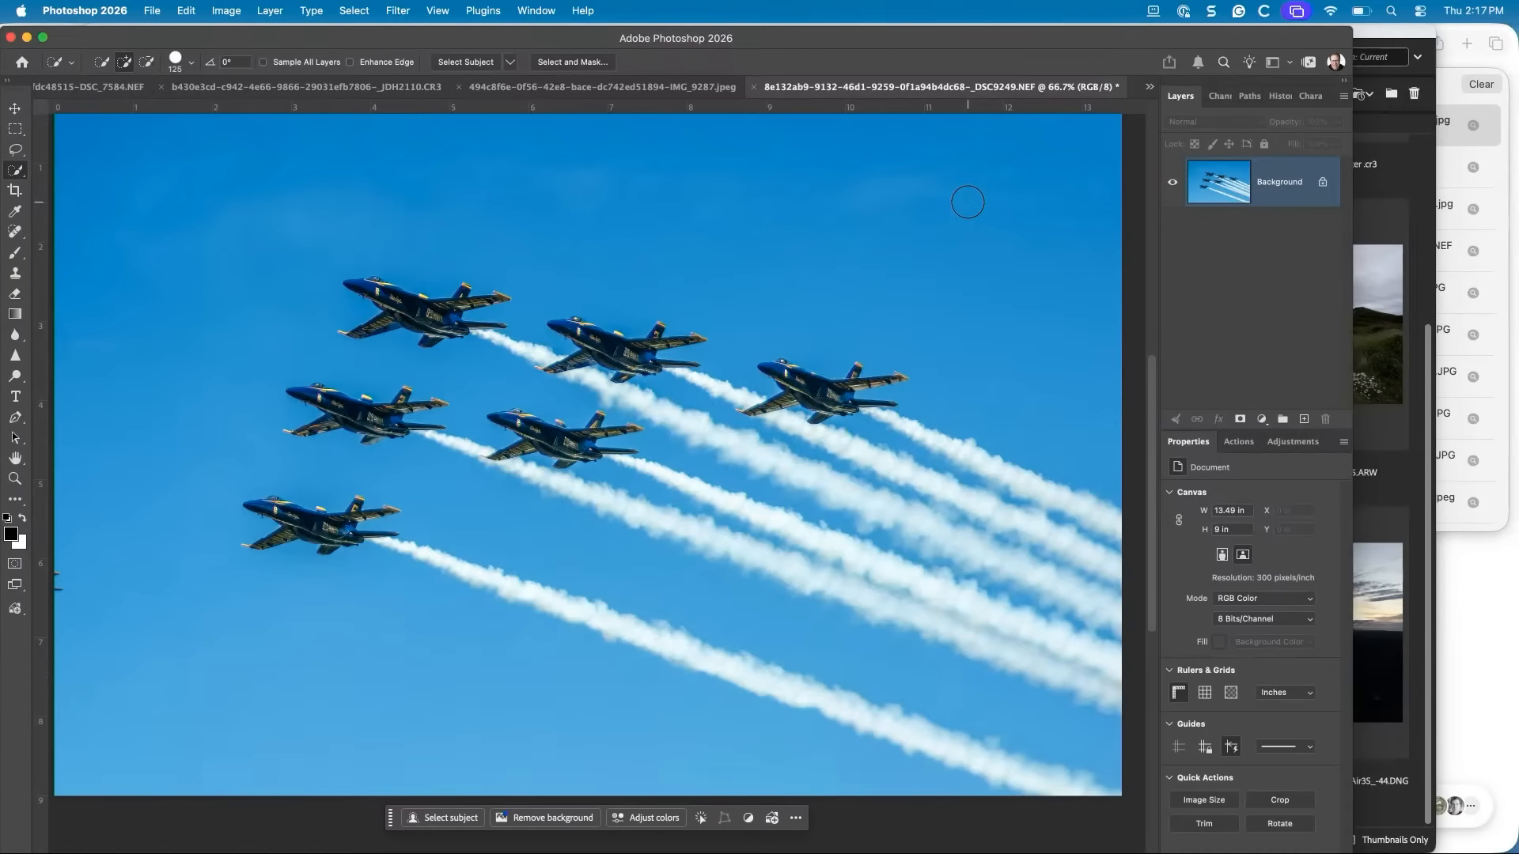